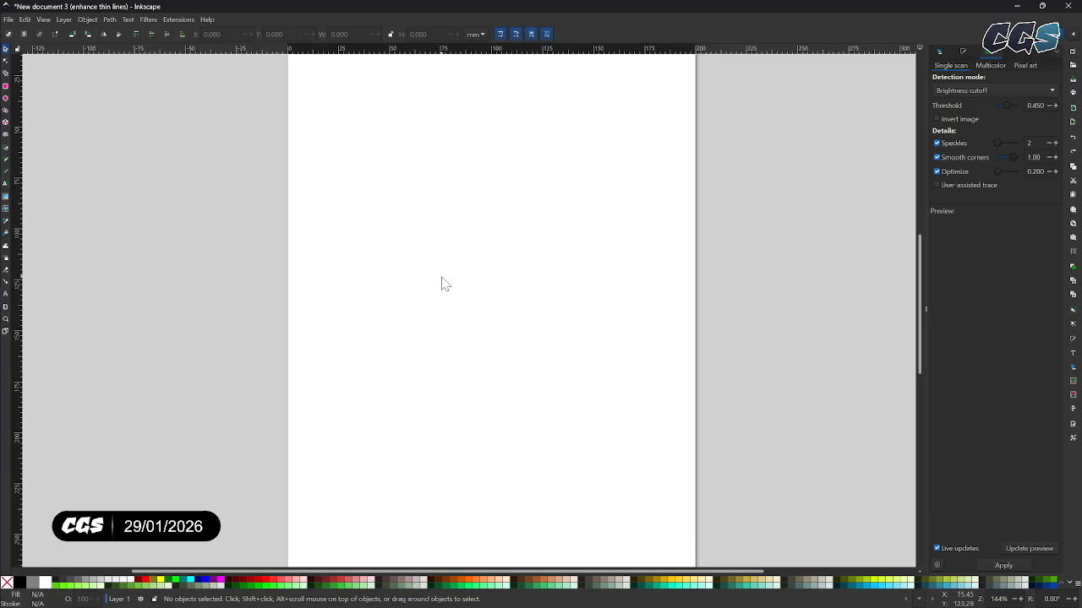
pyautogui.keyDown('ctrl'); pyautogui.scroll(-1, 442, 280); pyautogui.keyUp('ctrl')
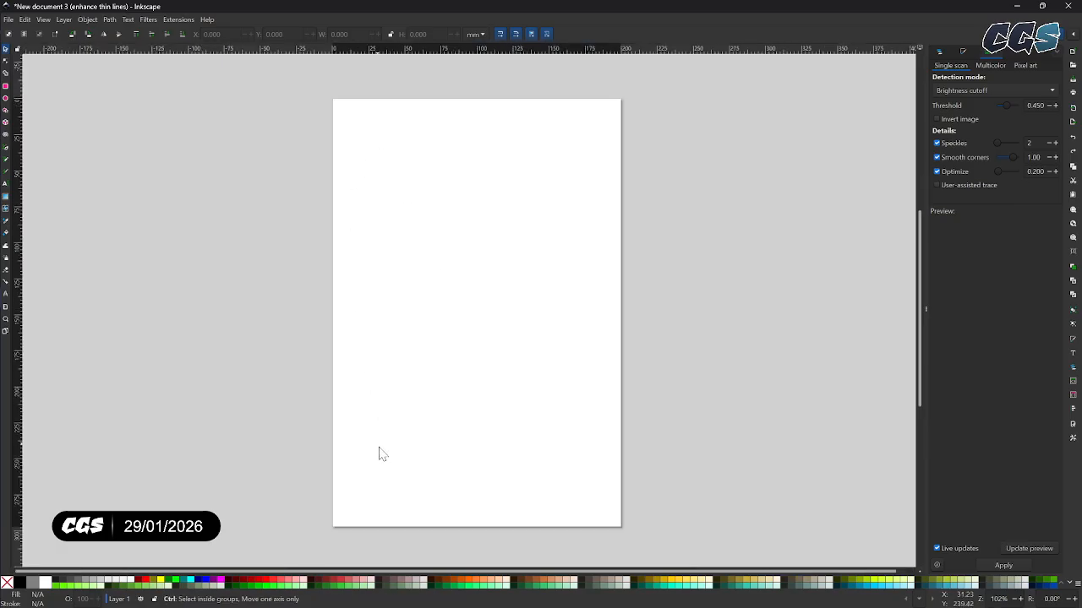
pyautogui.rightClick(416, 240)
pyautogui.click(436, 208)
pyautogui.scroll(1, 465, 265)
pyautogui.rightClick(445, 240)
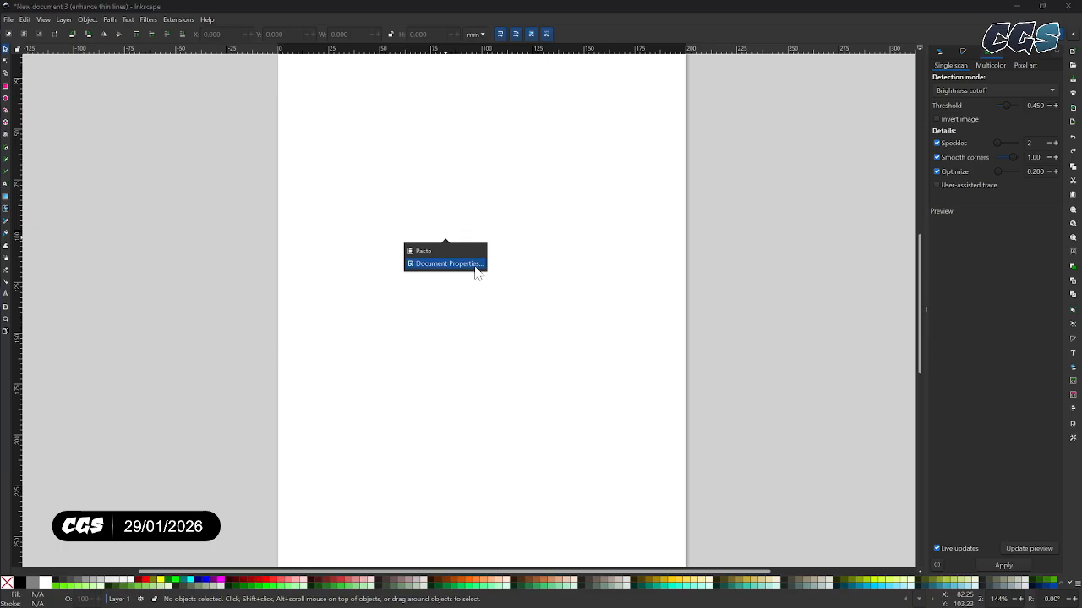
pyautogui.click(473, 264)
pyautogui.moveTo(466, 118); pyautogui.dragTo(438, 152)
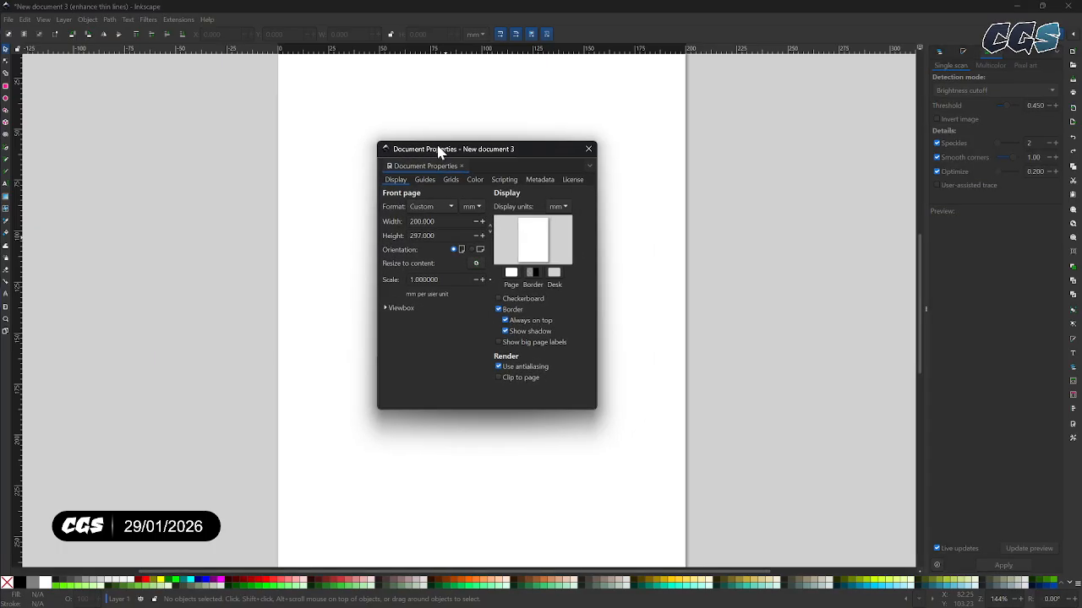
pyautogui.click(589, 155)
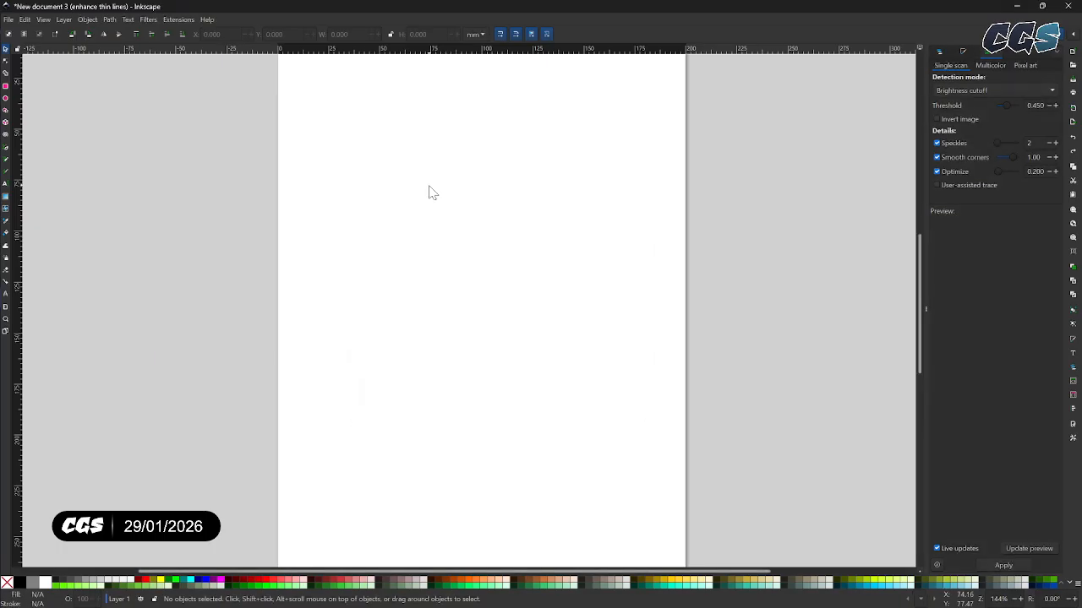
# Step: Set the page height to 200 mm in the document properties to make the page square
pyautogui.rightClick(429, 190)
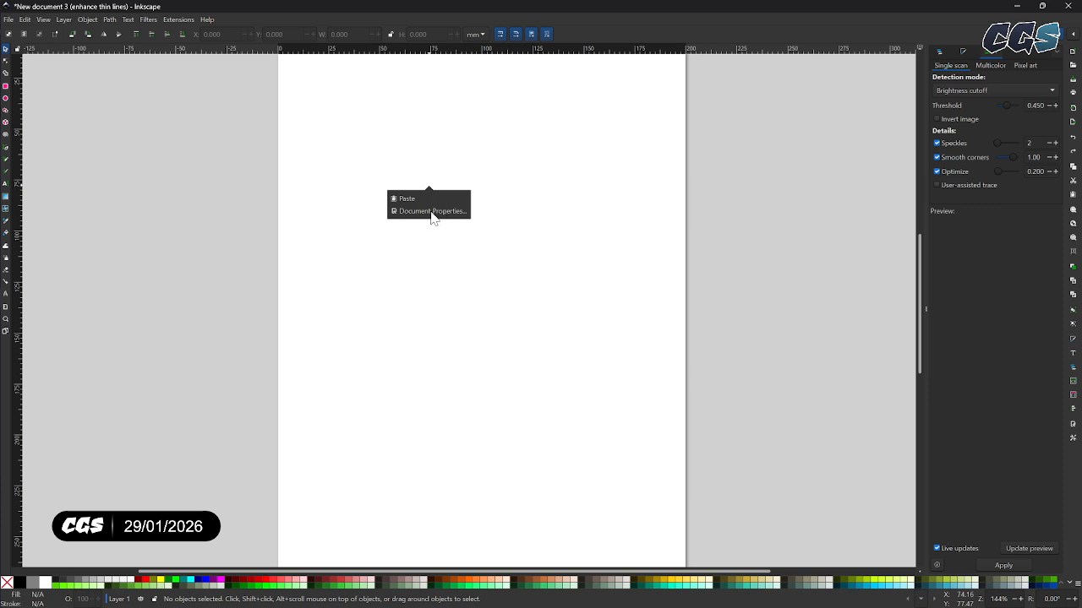
pyautogui.click(431, 212)
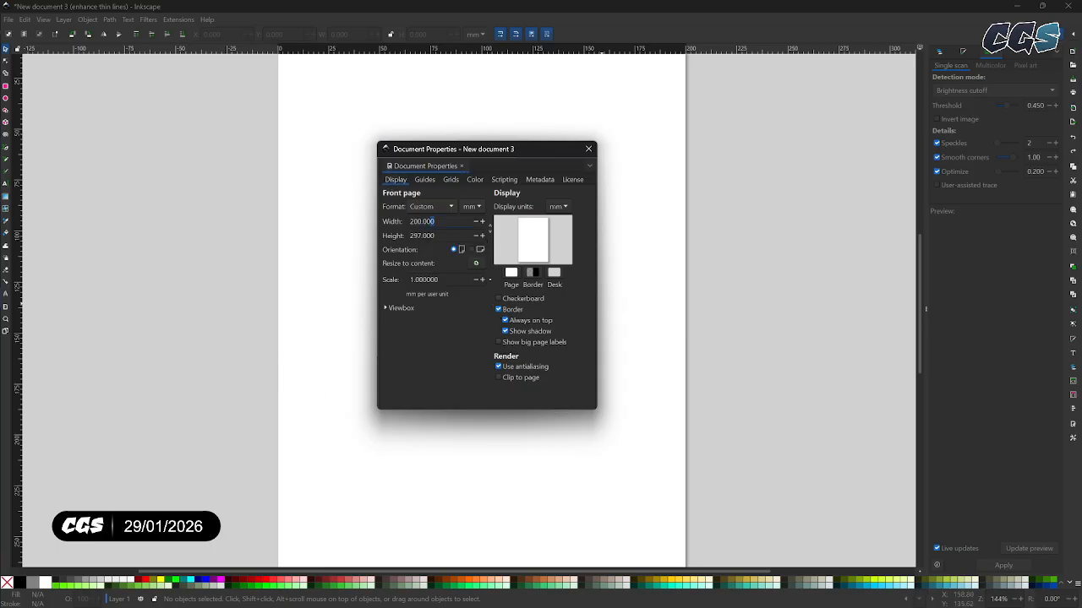
pyautogui.click(421, 221)
pyautogui.press('Tab')
pyautogui.write('2')
pyautogui.click(589, 149)
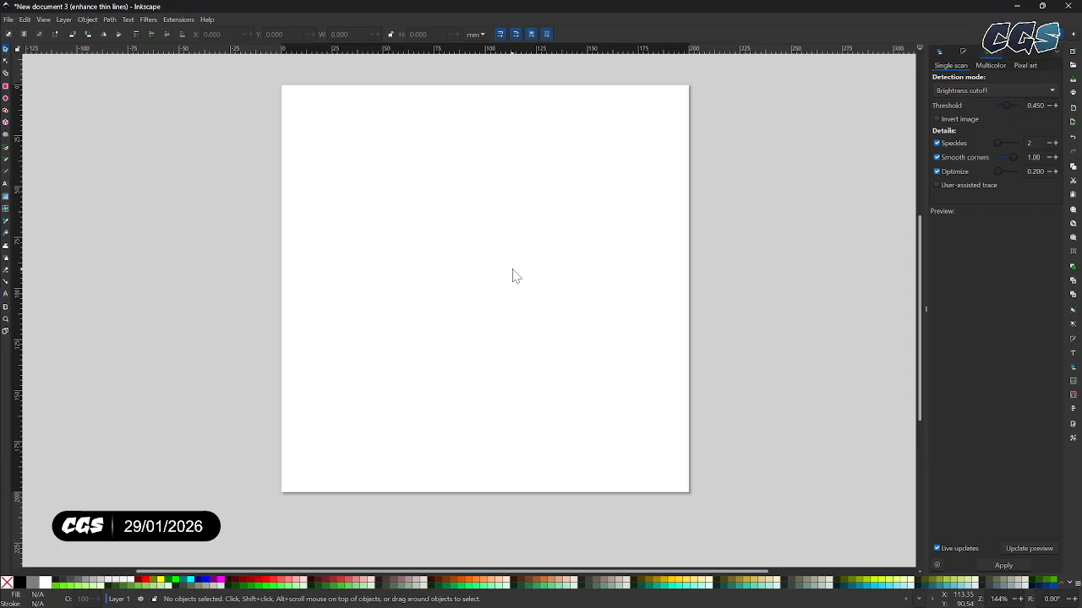
# Step: Paste the copied Google logo image into the document
pyautogui.press('ctrl')
pyautogui.hotkey('ctrl', 'v')
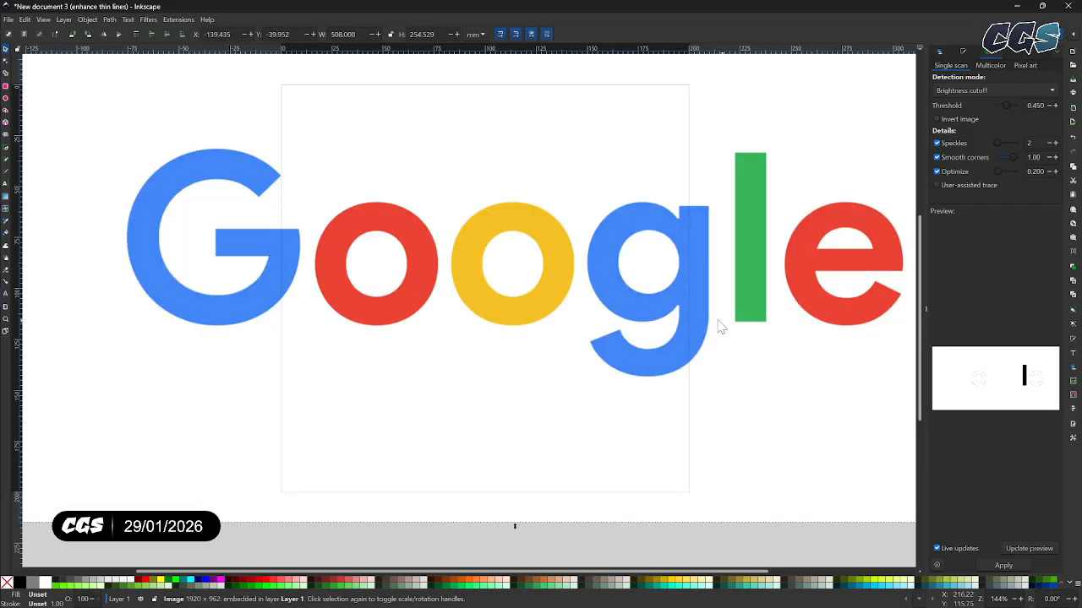
pyautogui.scroll(-3, 564, 258)
pyautogui.scroll(2, 556, 240)
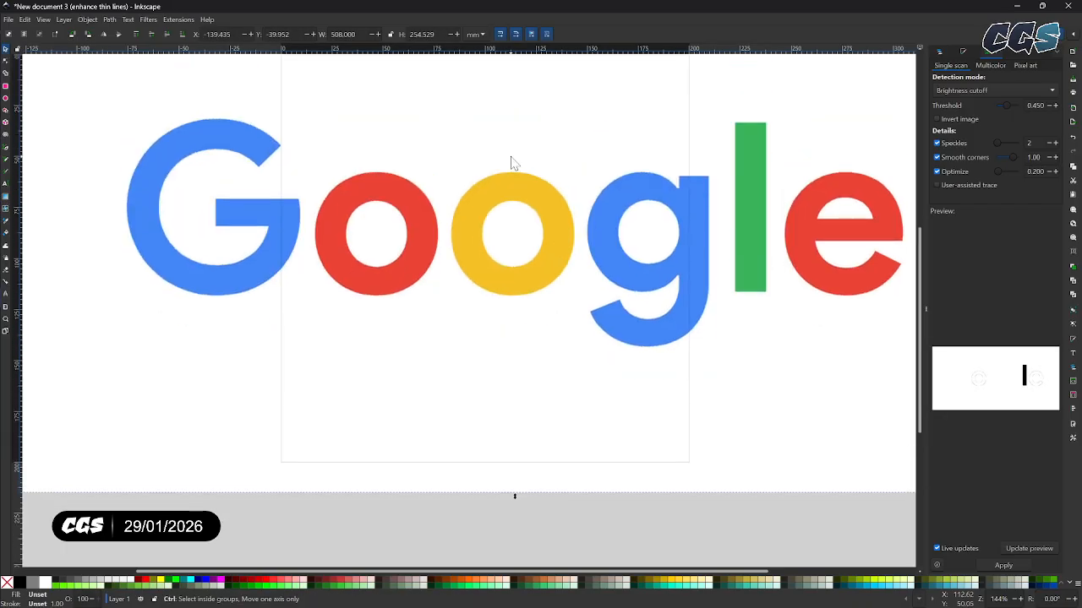
pyautogui.keyDown('ctrl'); pyautogui.scroll(-3, 512, 164); pyautogui.keyUp('ctrl')
pyautogui.moveTo(542, 247); pyautogui.dragTo(525, 316)
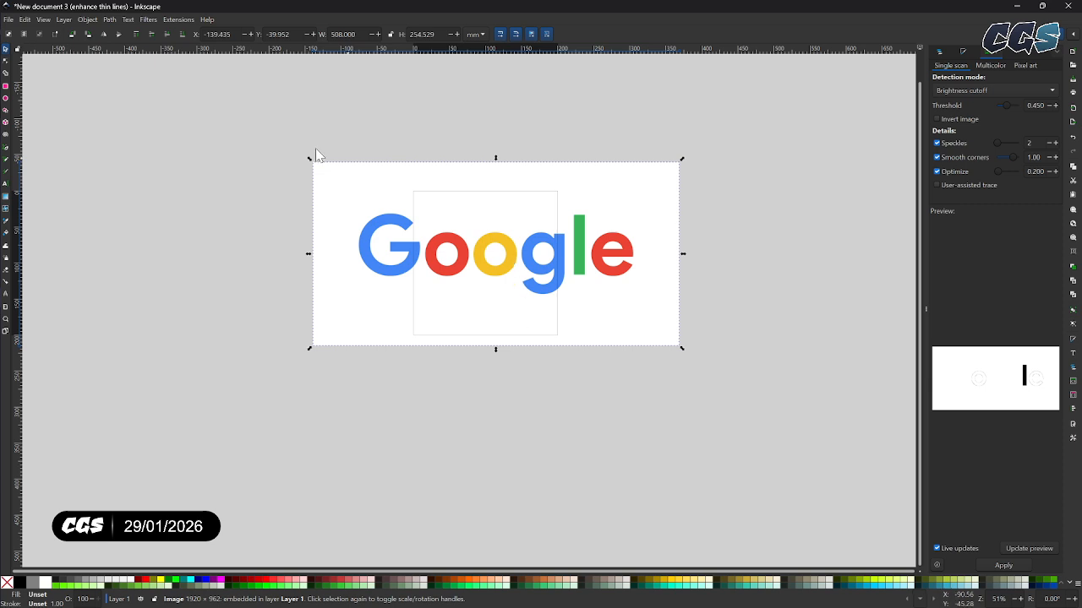
pyautogui.click(25, 19)
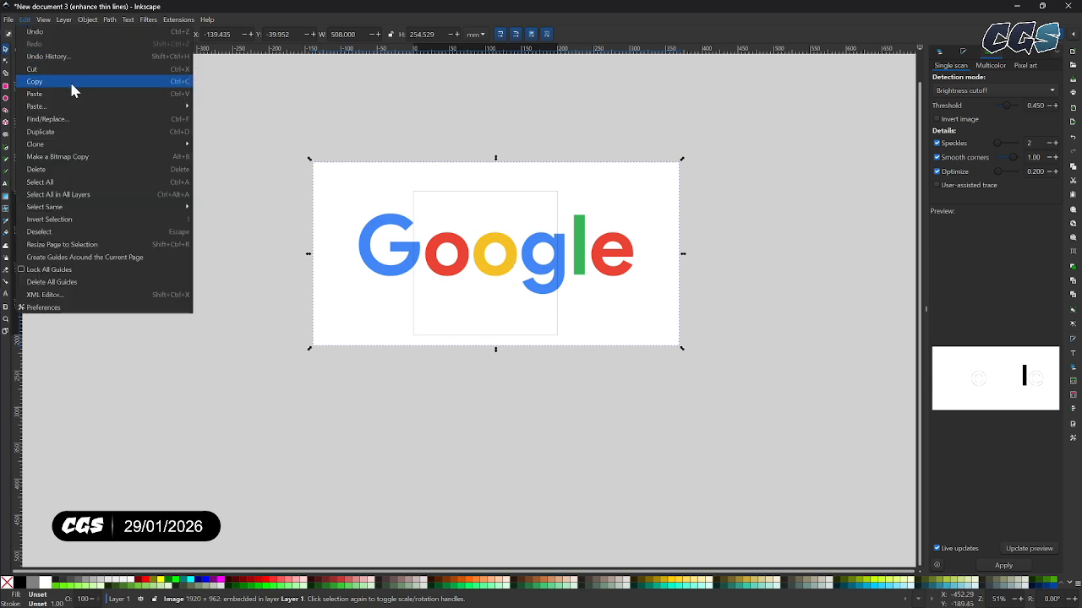
pyautogui.click(647, 355)
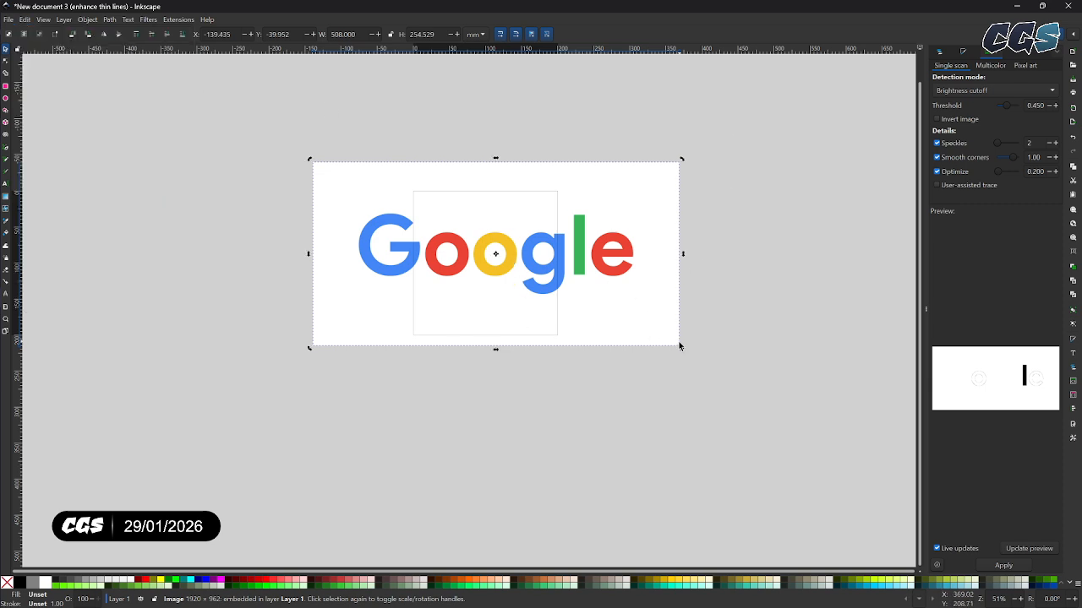
# Step: Scale the Google logo image down proportionally to about 180 × 90 mm
pyautogui.moveTo(684, 349); pyautogui.dragTo(579, 295)
pyautogui.hscroll(-1, 600, 313)
pyautogui.scroll(3, 579, 269)
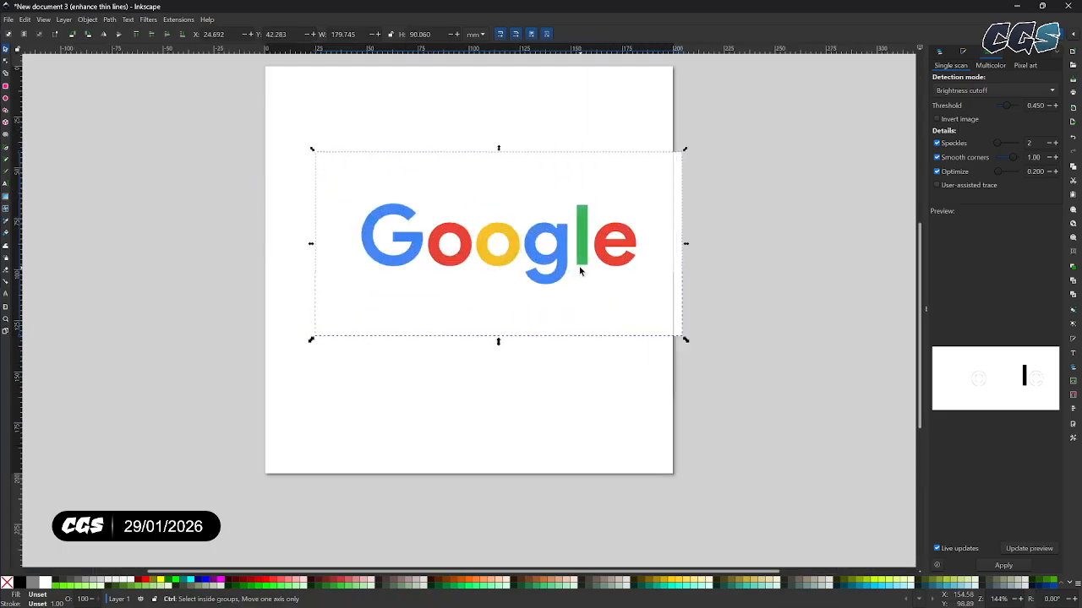
# Step: Try rotating the Google logo image clockwise about its centre, and undo the rotation
pyautogui.click(668, 360)
pyautogui.click(618, 287)
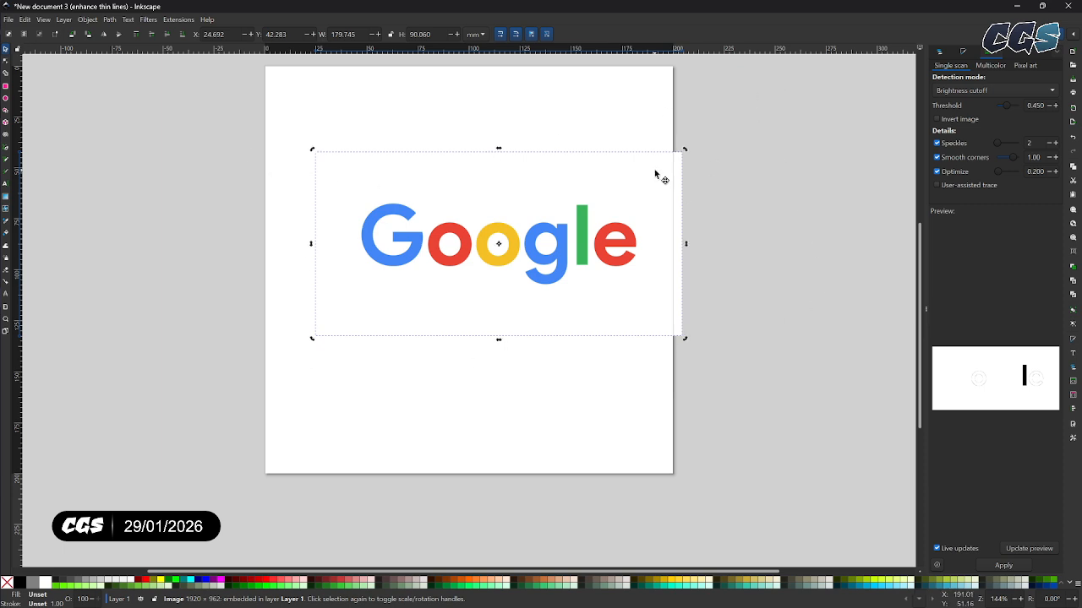
pyautogui.moveTo(686, 147); pyautogui.dragTo(716, 214)
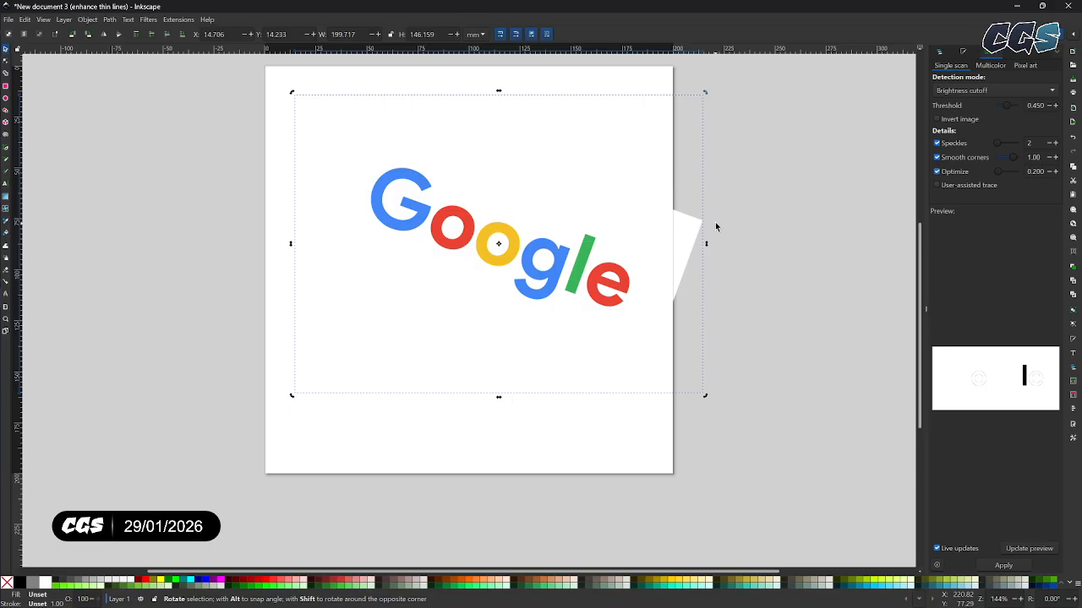
pyautogui.hotkey('ctrl', 'z')
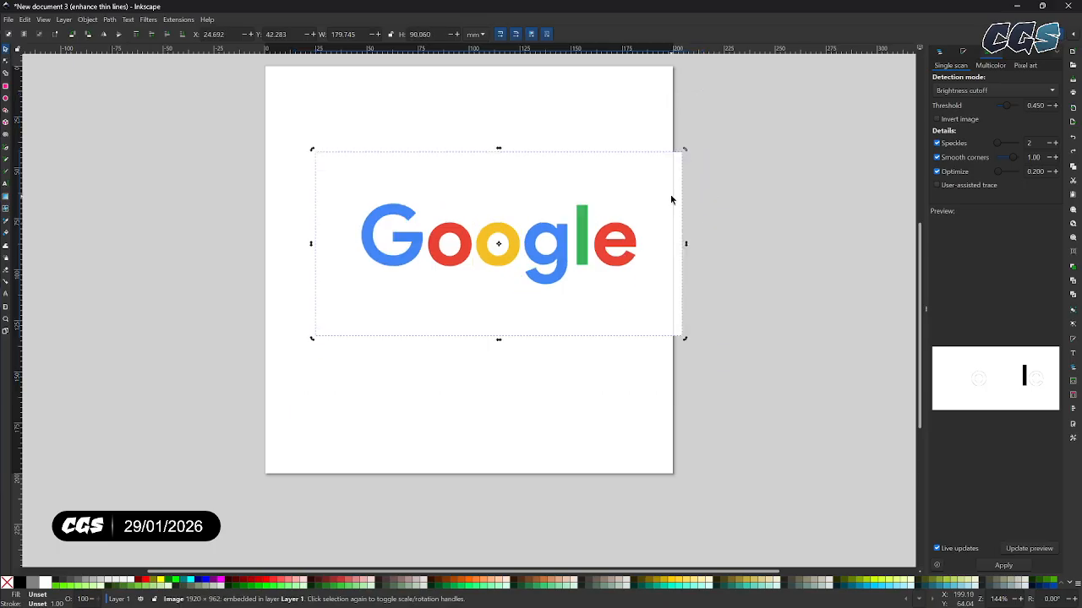
# Step: Shrink the logo image to about 151 × 76 mm and move it near the page centre, at about X 20.6, Y 62.2 mm
pyautogui.click(600, 177)
pyautogui.click(565, 177)
pyautogui.moveTo(685, 341); pyautogui.dragTo(610, 342)
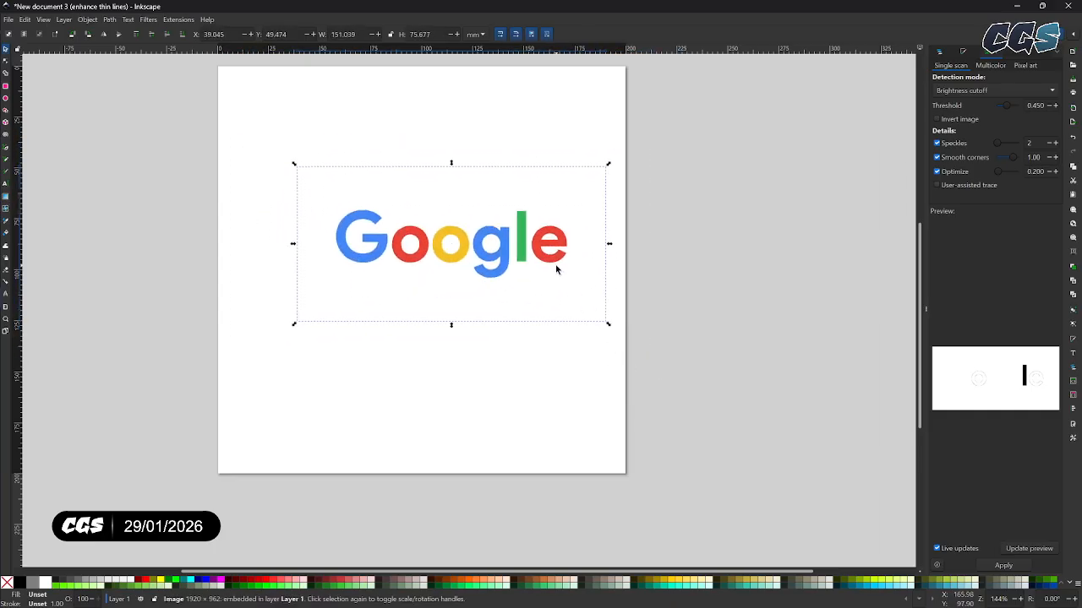
pyautogui.moveTo(555, 287)
pyautogui.mouseDown()
pyautogui.moveTo(522, 303)
pyautogui.moveTo(522, 314)
pyautogui.mouseUp()
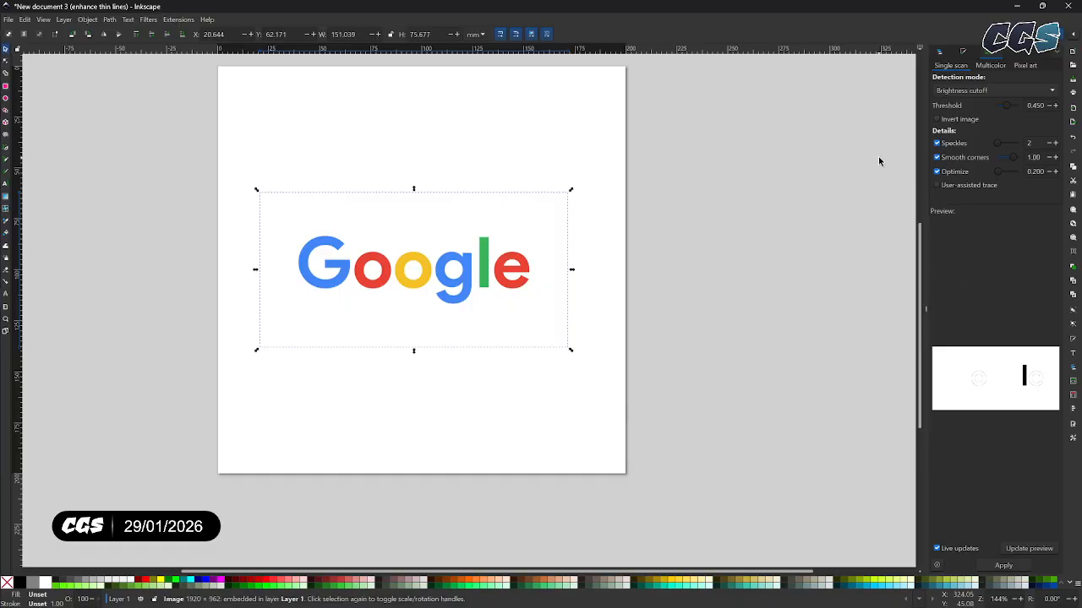
# Step: Lower the opacity of image1 to 36%, keeping the Normal blend mode
pyautogui.click(938, 52)
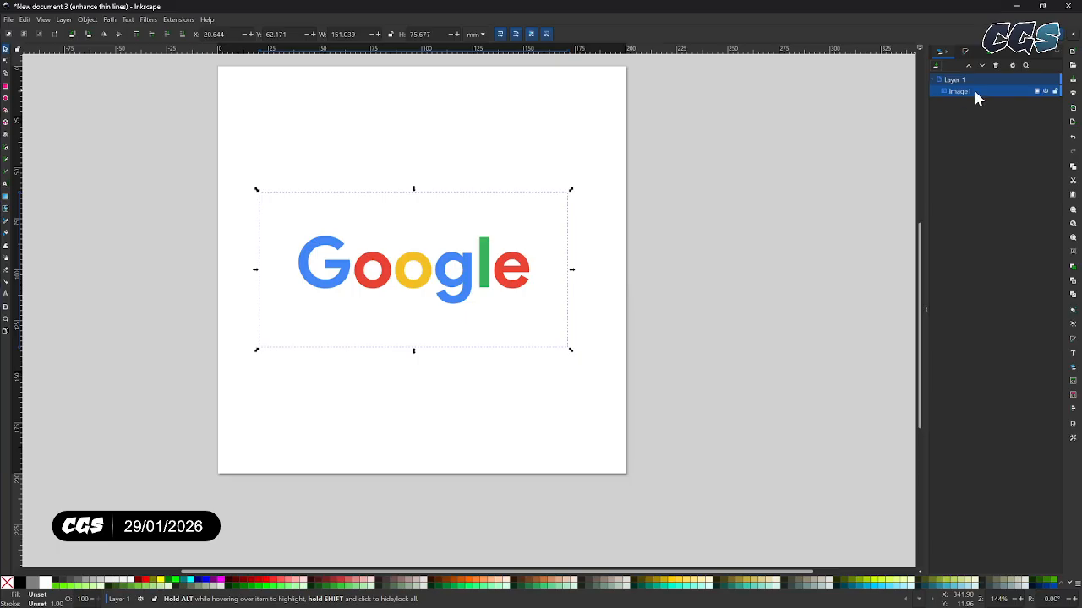
pyautogui.click(1037, 91)
pyautogui.click(1037, 91)
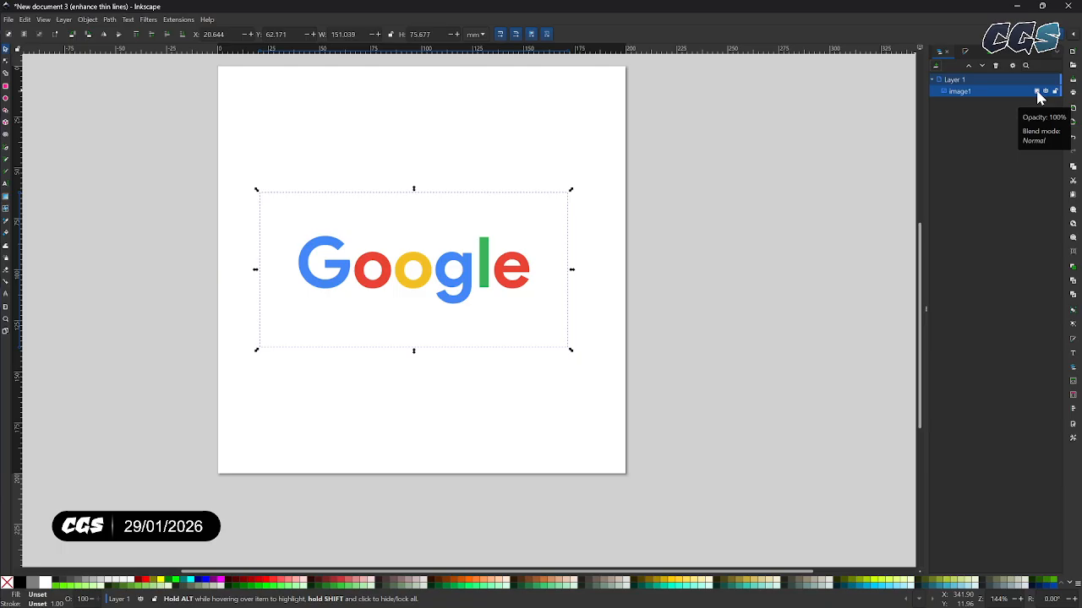
pyautogui.click(1037, 91)
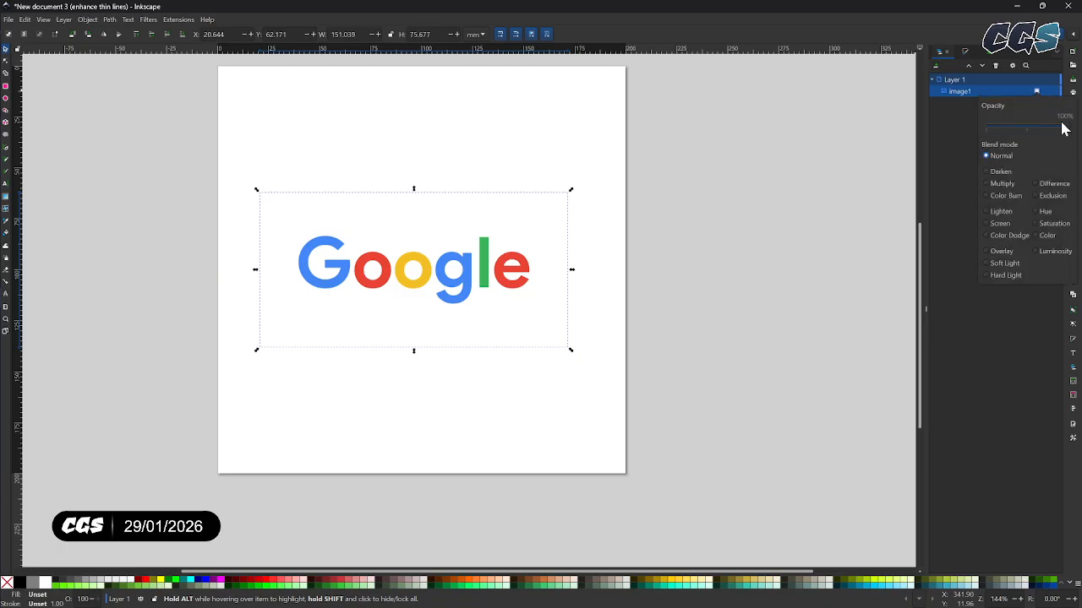
pyautogui.moveTo(1066, 131); pyautogui.dragTo(1015, 135)
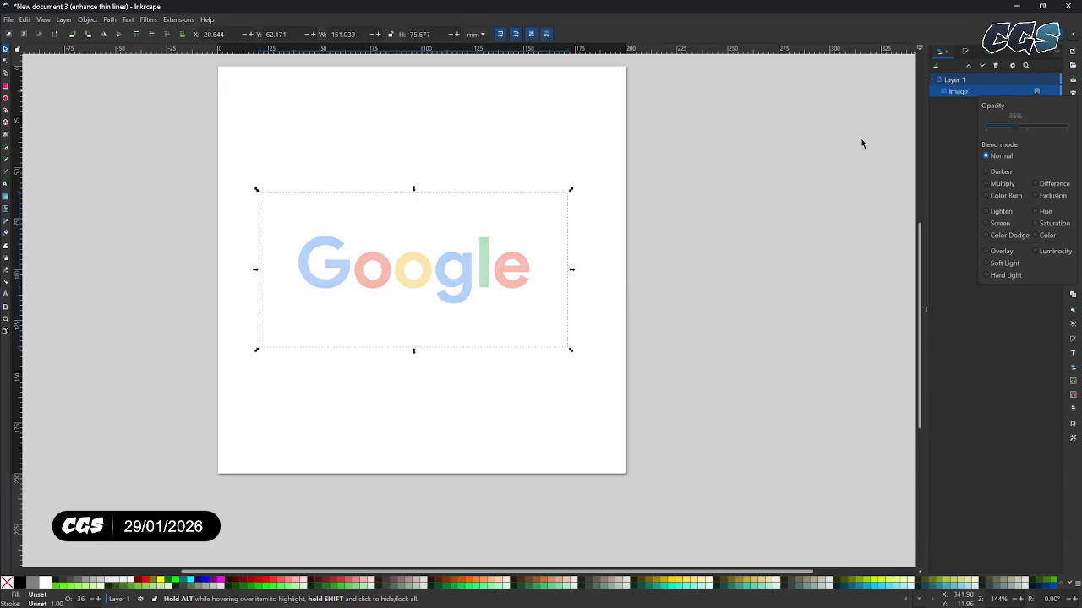
pyautogui.click(940, 121)
# Step: Rename Layer 1 as BG and lock it
pyautogui.click(1009, 79)
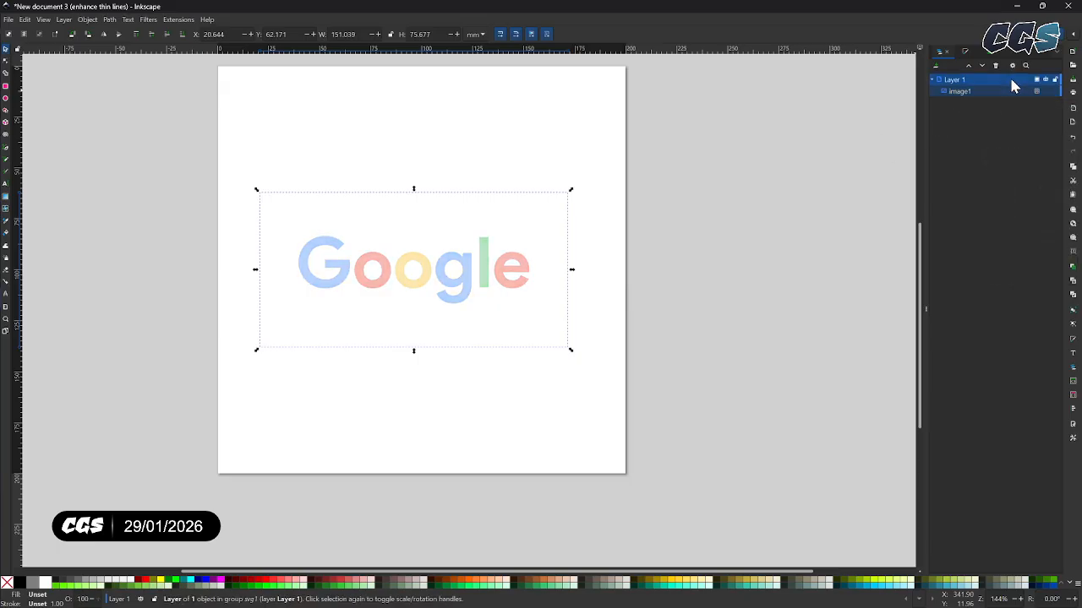
pyautogui.click(1054, 79)
pyautogui.click(1054, 79)
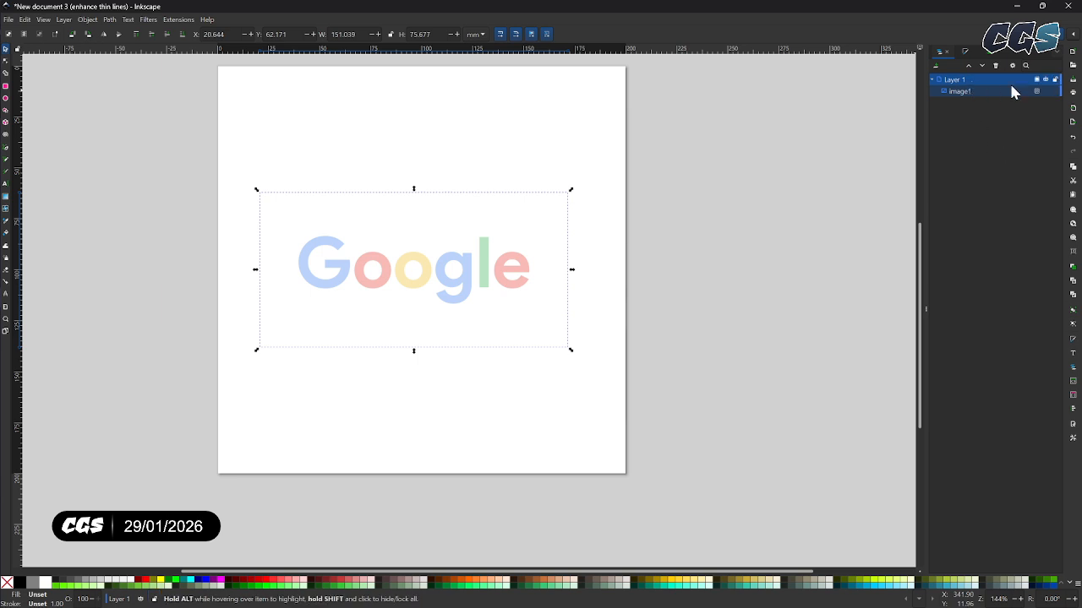
pyautogui.click(955, 81)
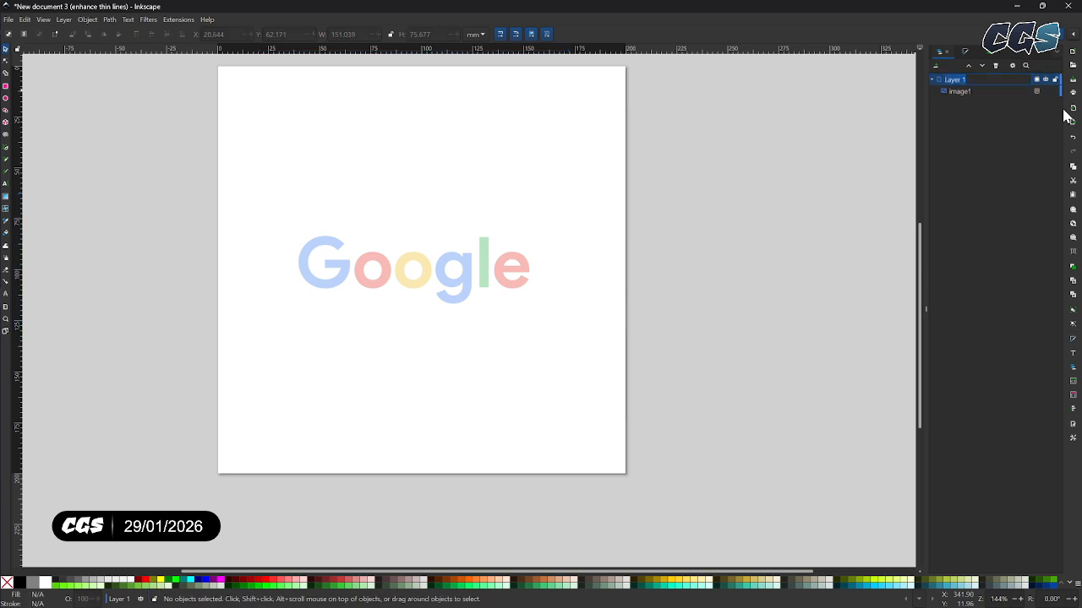
pyautogui.write('BG')
pyautogui.press('Return')
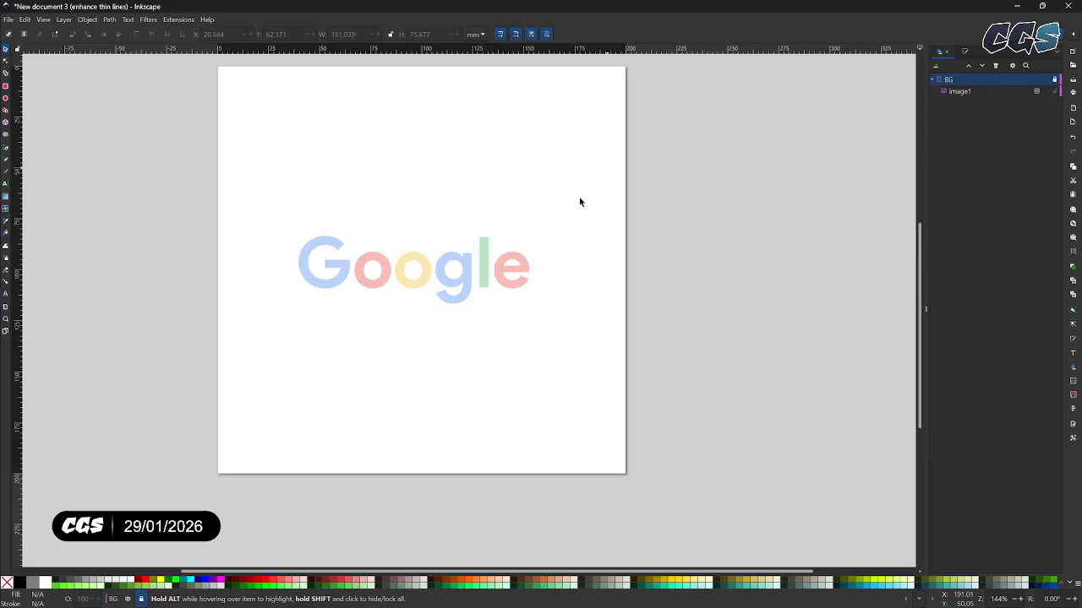
# Step: Add a new layer above BG and name it Vector
pyautogui.scroll(3, 391, 290)
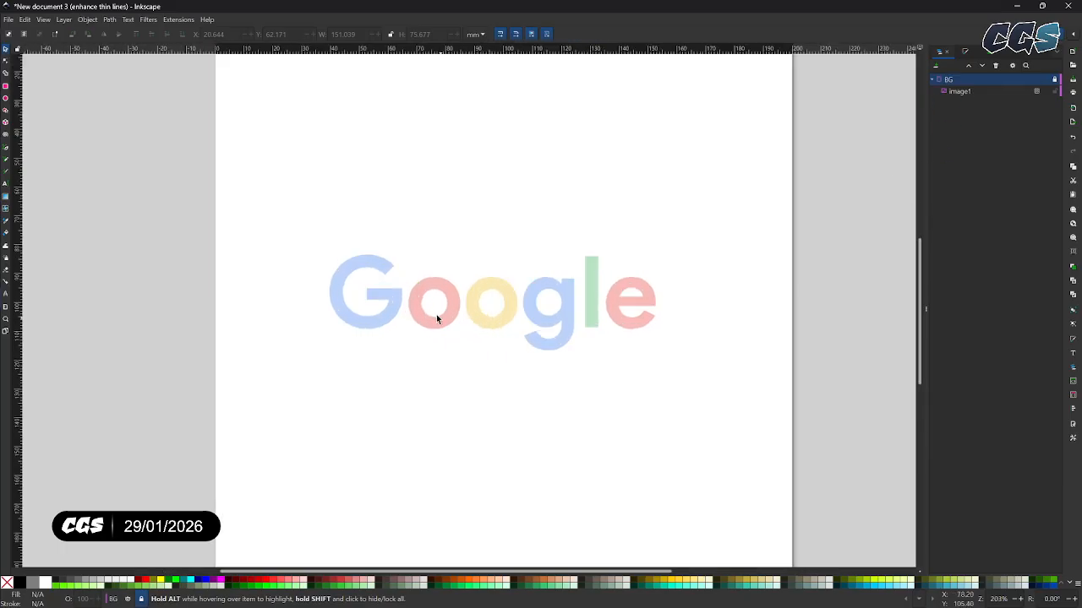
pyautogui.moveTo(496, 330); pyautogui.dragTo(459, 375)
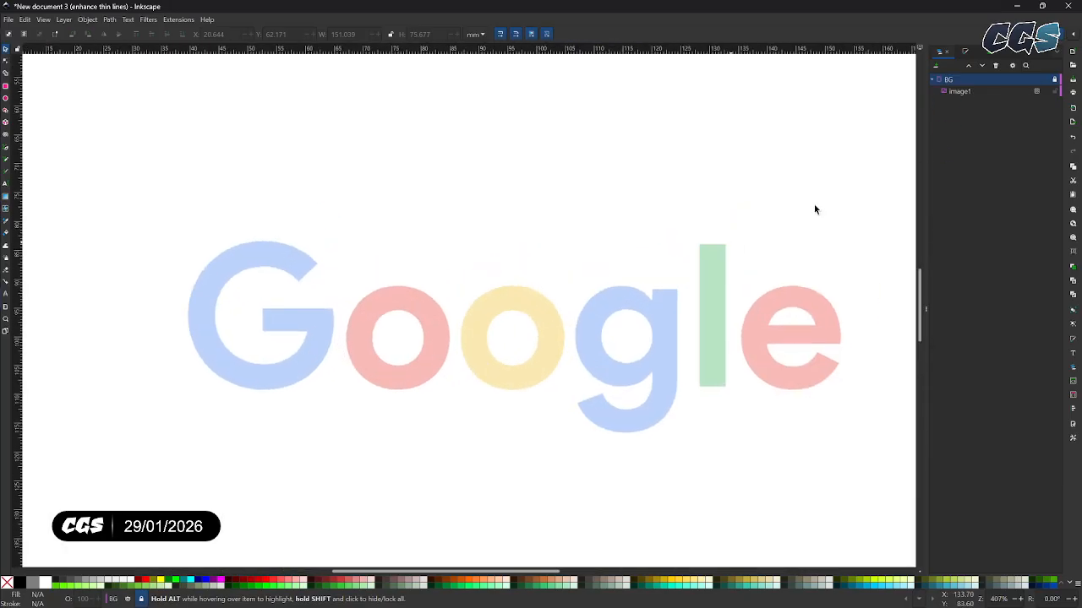
pyautogui.click(934, 67)
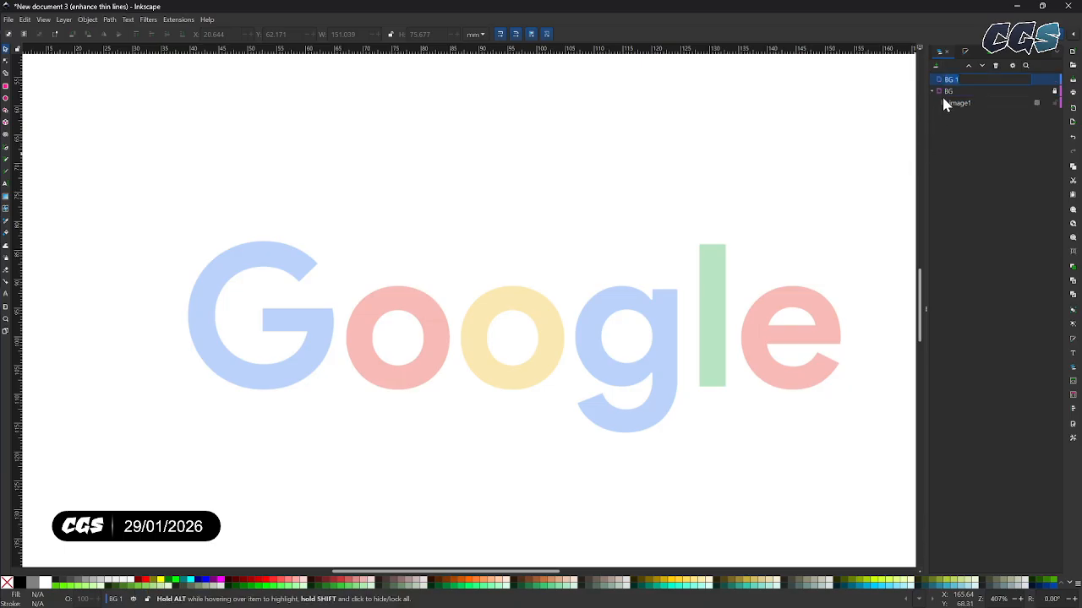
pyautogui.hotkey('ctrl', 'a')
pyautogui.write('Vector')
pyautogui.press('Return')
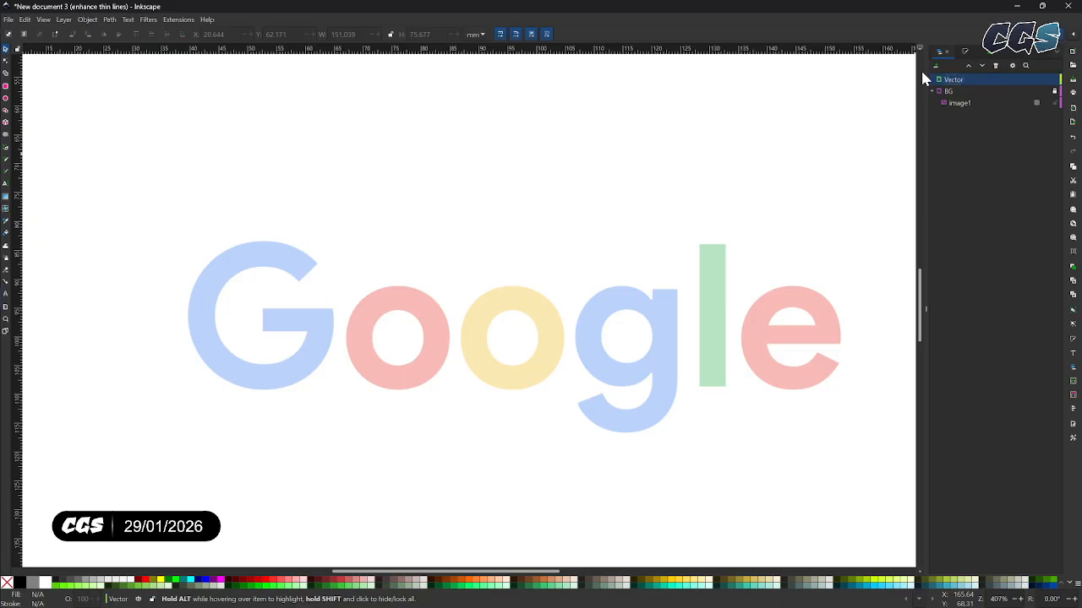
# Step: Start a Pen path at the inner corner of the G's upper opening, with a straight edge to the outer tip and a handle along the outer curve
pyautogui.scroll(3, 325, 338)
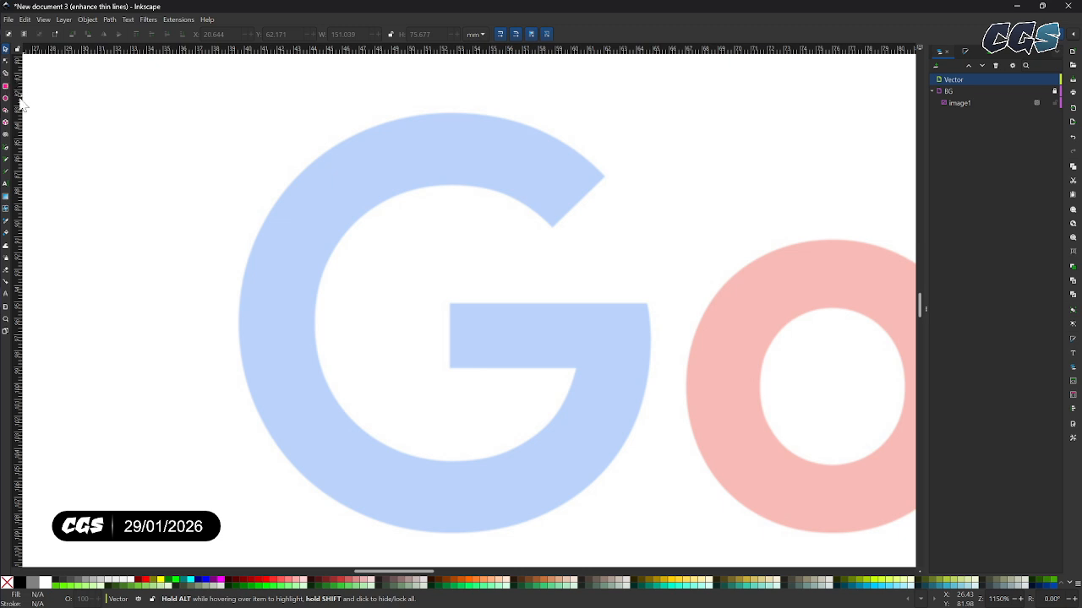
pyautogui.click(5, 150)
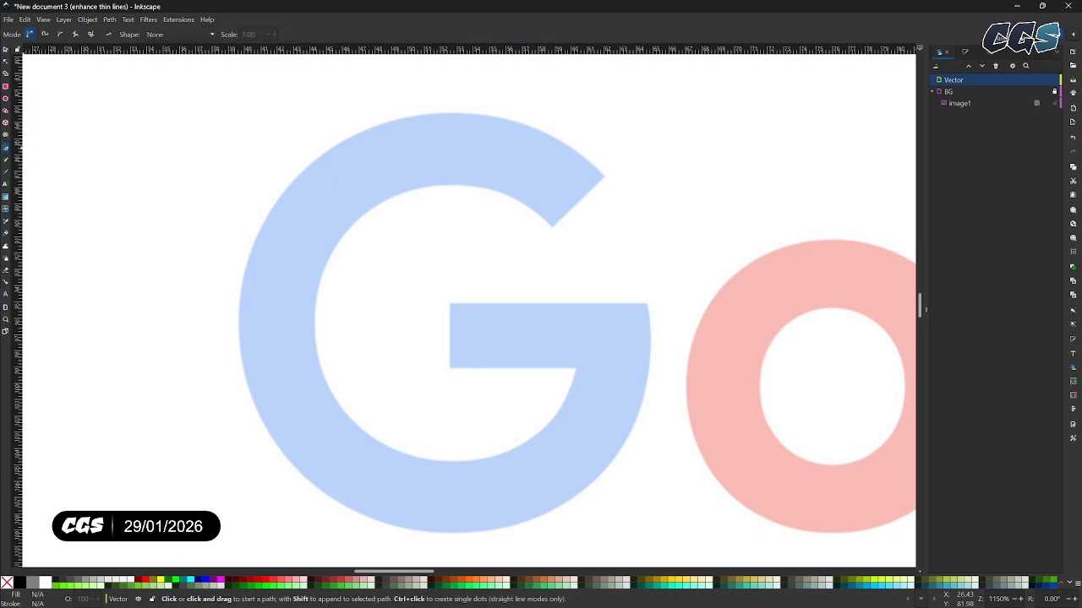
pyautogui.click(552, 227)
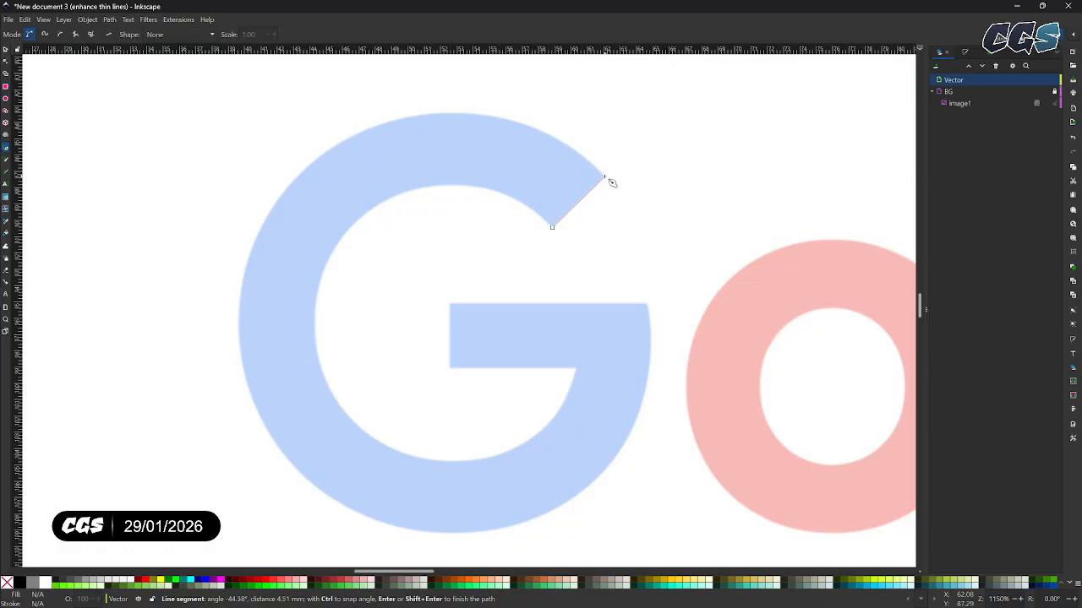
pyautogui.moveTo(604, 177); pyautogui.dragTo(577, 149)
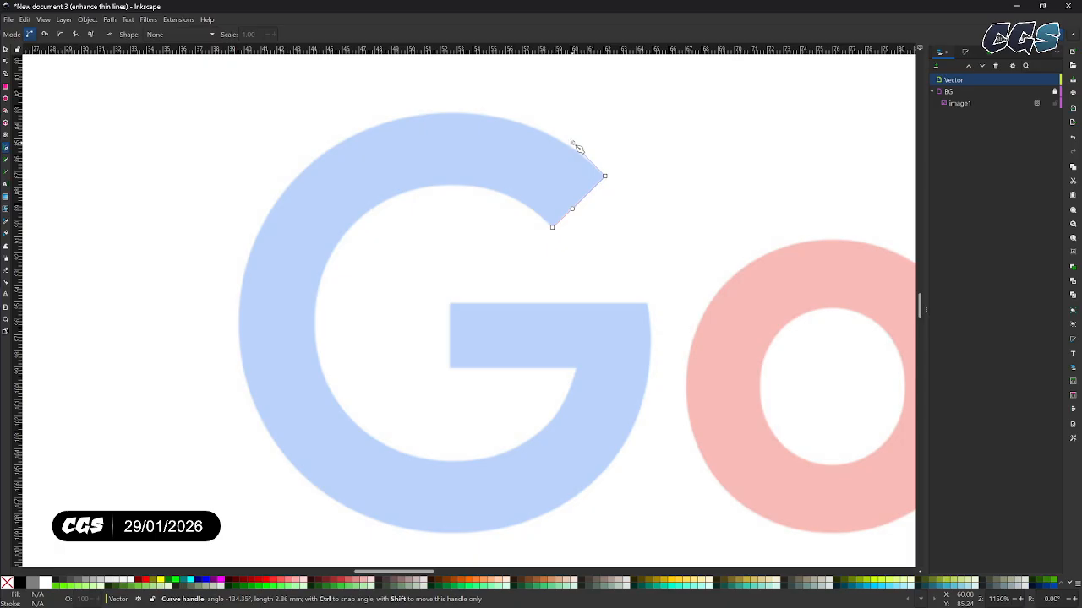
pyautogui.moveTo(578, 148); pyautogui.dragTo(640, 153)
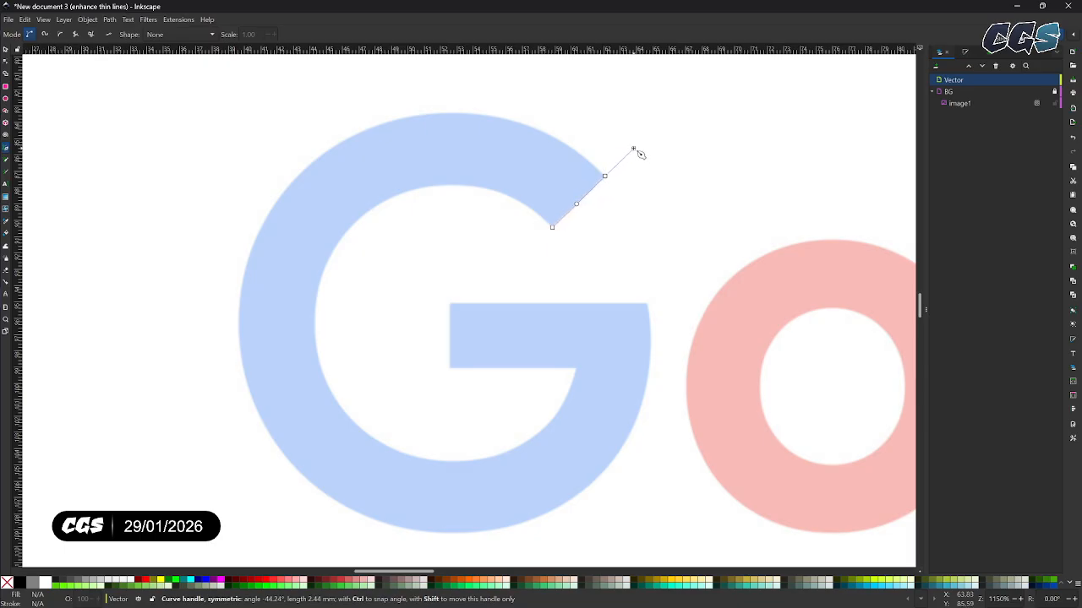
pyautogui.moveTo(640, 153); pyautogui.dragTo(584, 149)
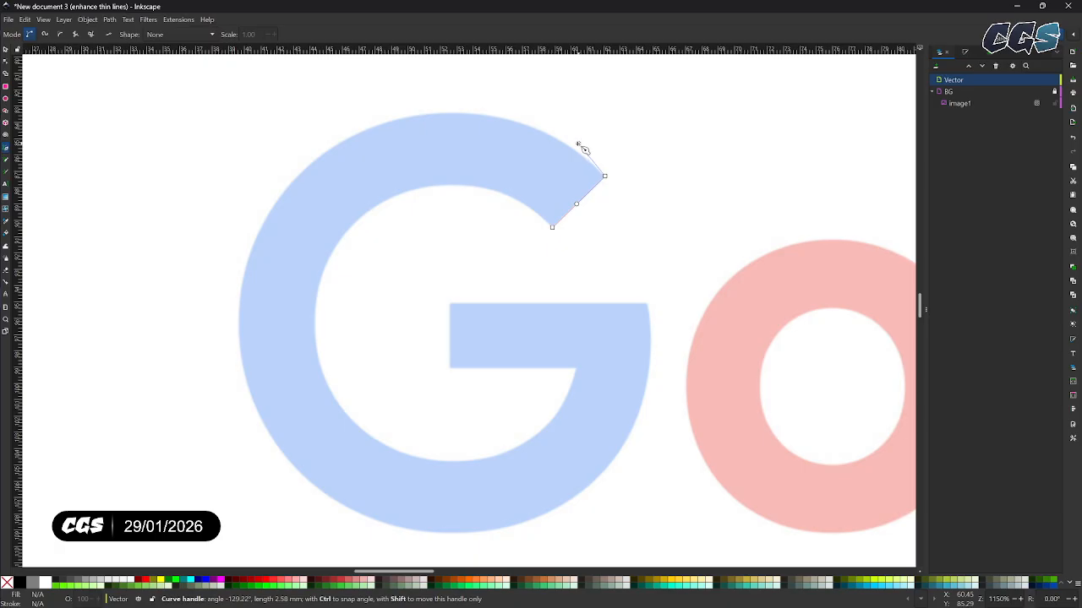
pyautogui.moveTo(584, 149); pyautogui.dragTo(584, 149)
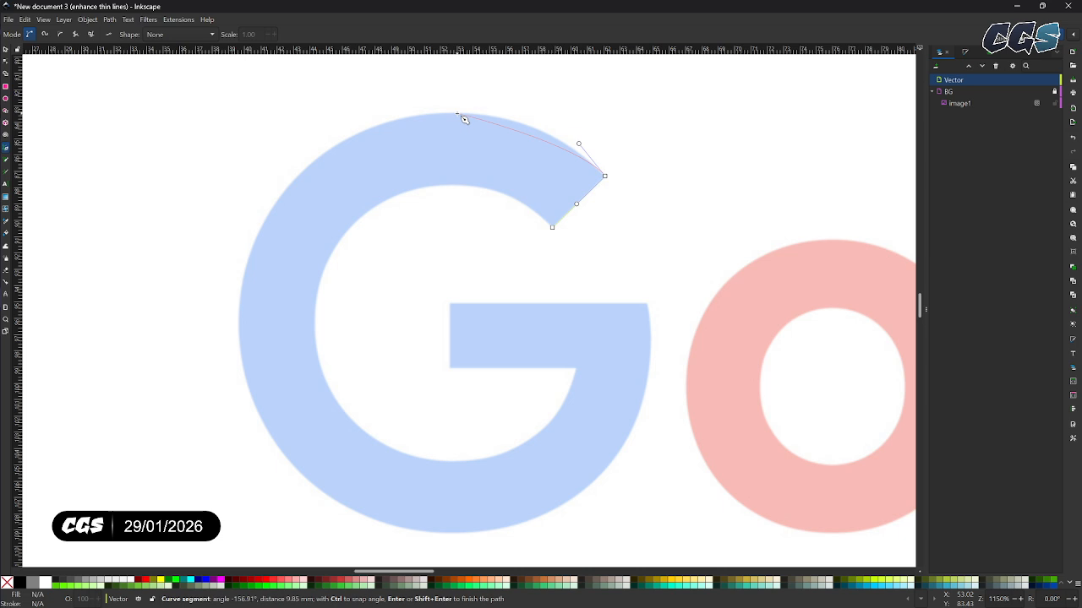
# Step: Trace the G's outer curve over the top and down to its leftmost point, fitting the node handles to the reference edge
pyautogui.moveTo(464, 119); pyautogui.dragTo(416, 120)
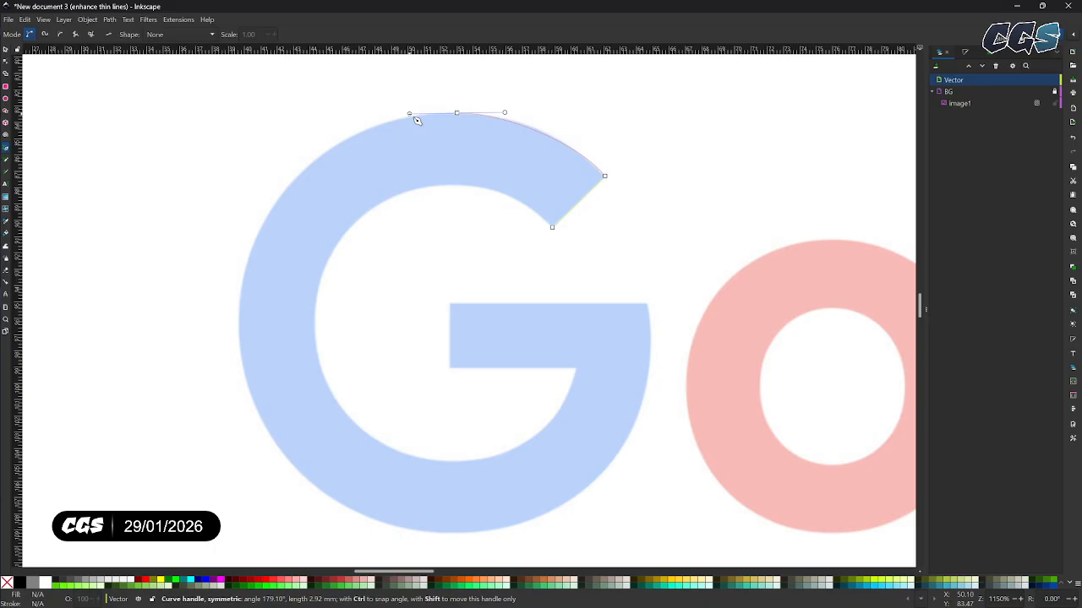
pyautogui.moveTo(417, 120); pyautogui.dragTo(409, 118)
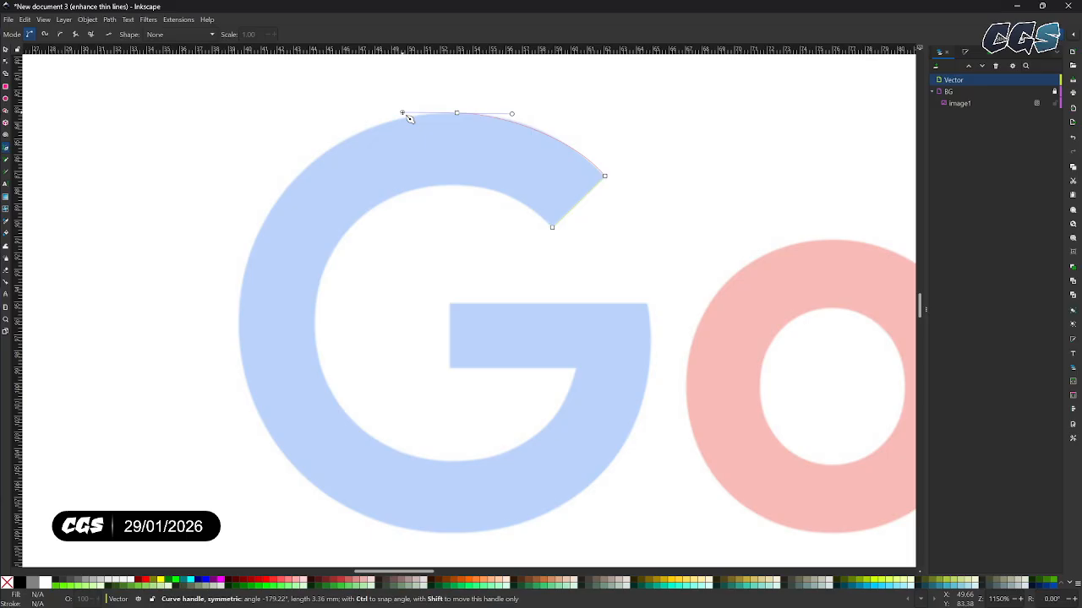
pyautogui.moveTo(408, 117); pyautogui.dragTo(408, 118)
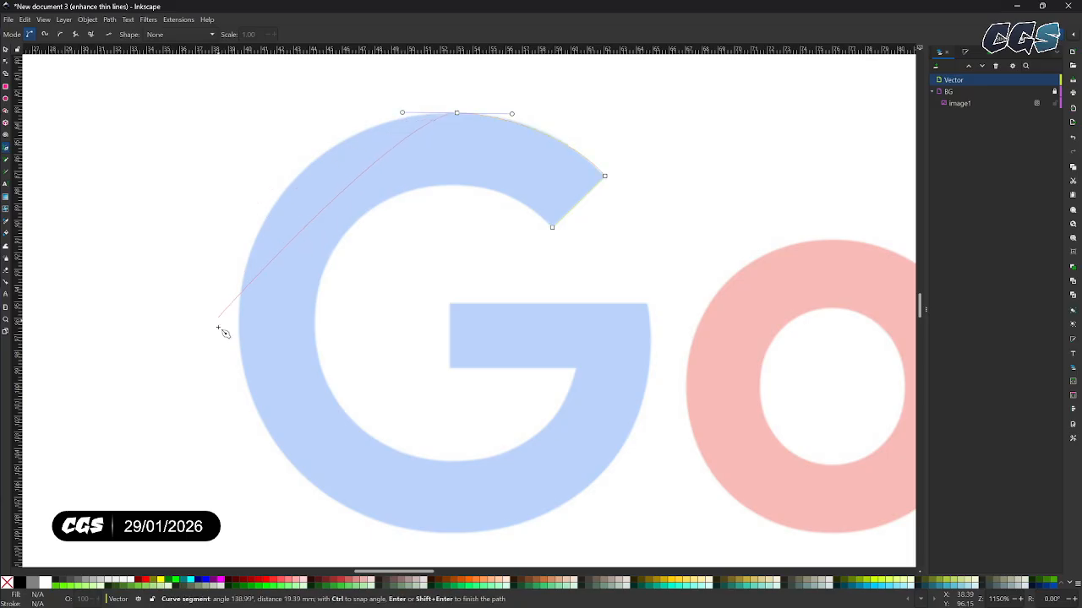
pyautogui.moveTo(238, 329); pyautogui.dragTo(229, 522)
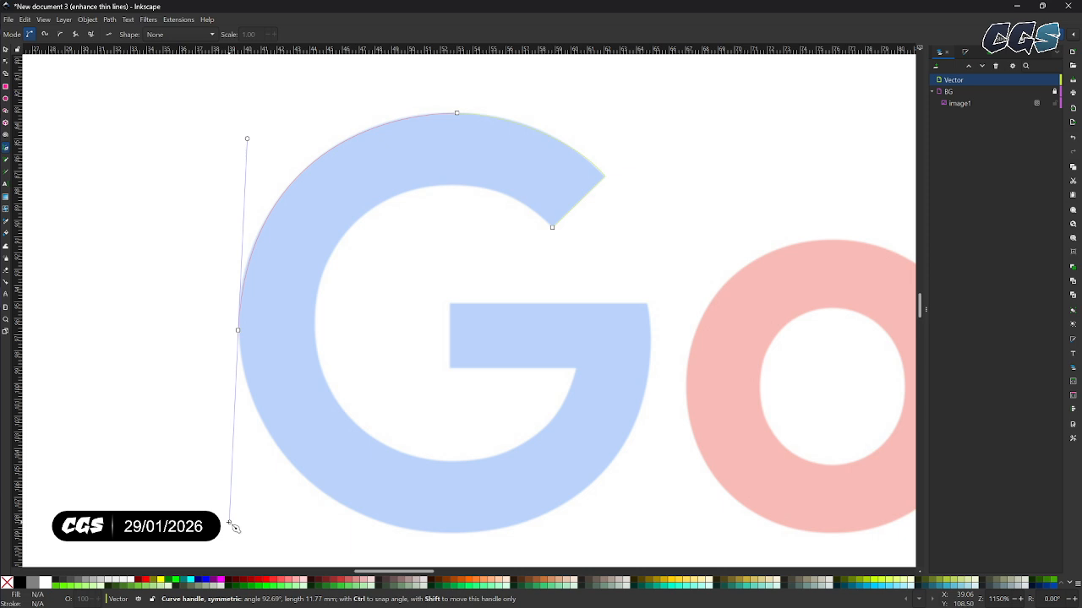
pyautogui.moveTo(230, 523); pyautogui.dragTo(238, 471)
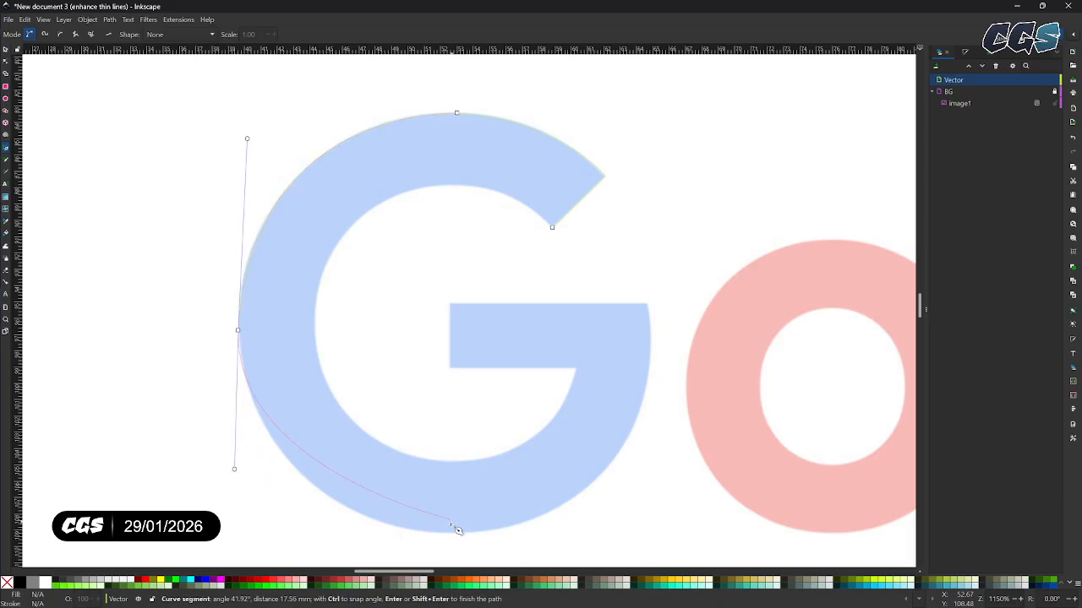
# Step: Continue the outer curve through the bottom of the G to the crossbar's upper outer corner, with the outgoing handle aligned along the crossbar
pyautogui.moveTo(446, 534); pyautogui.dragTo(550, 532)
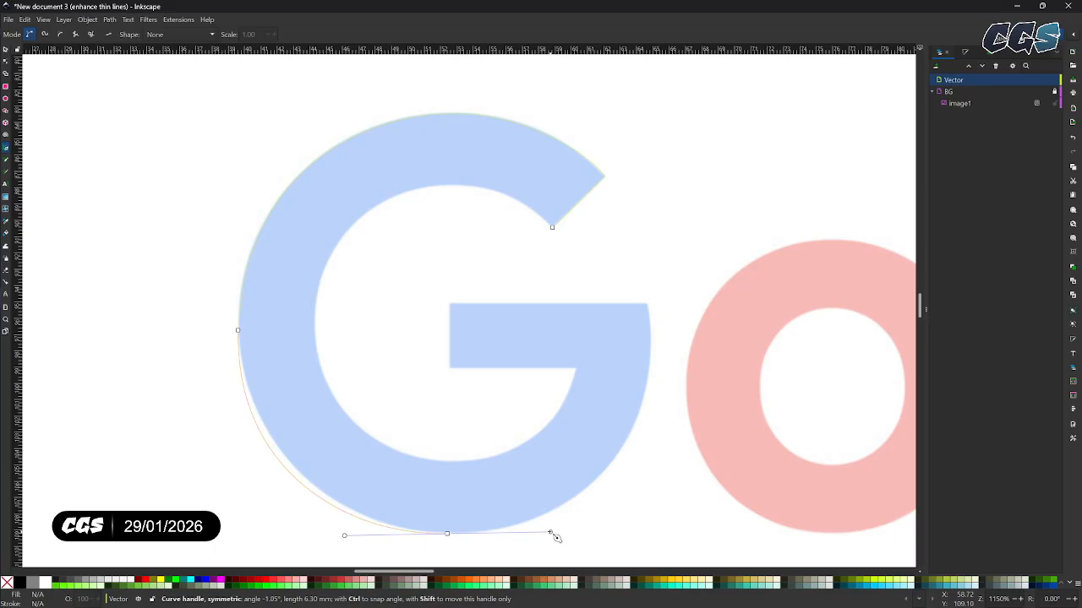
pyautogui.moveTo(551, 533); pyautogui.dragTo(551, 533)
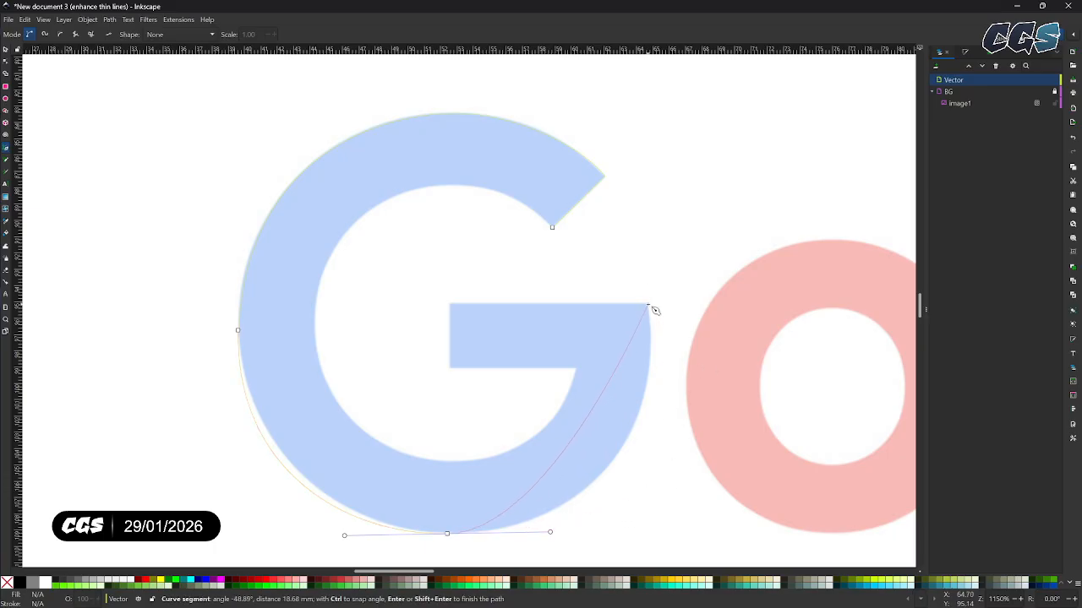
pyautogui.moveTo(649, 305); pyautogui.dragTo(629, 137)
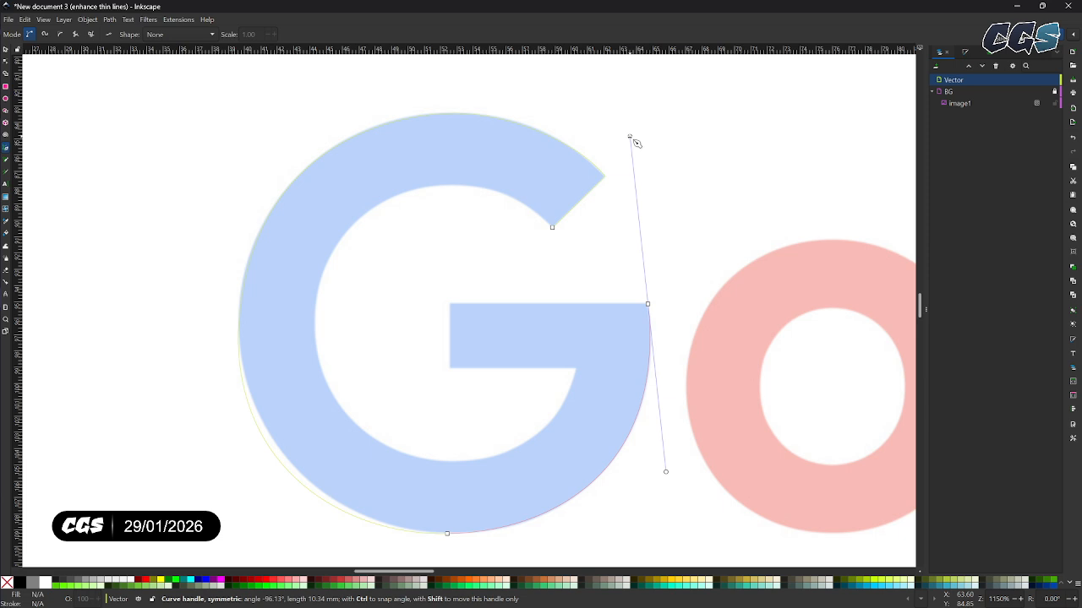
pyautogui.moveTo(636, 143); pyautogui.dragTo(568, 310)
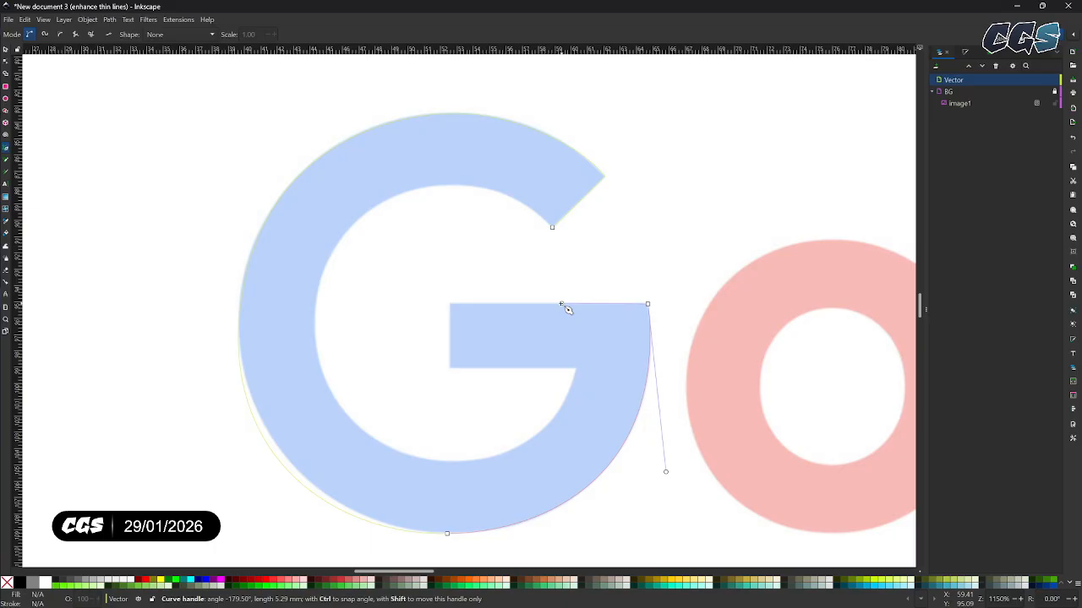
pyautogui.moveTo(568, 310); pyautogui.dragTo(568, 310)
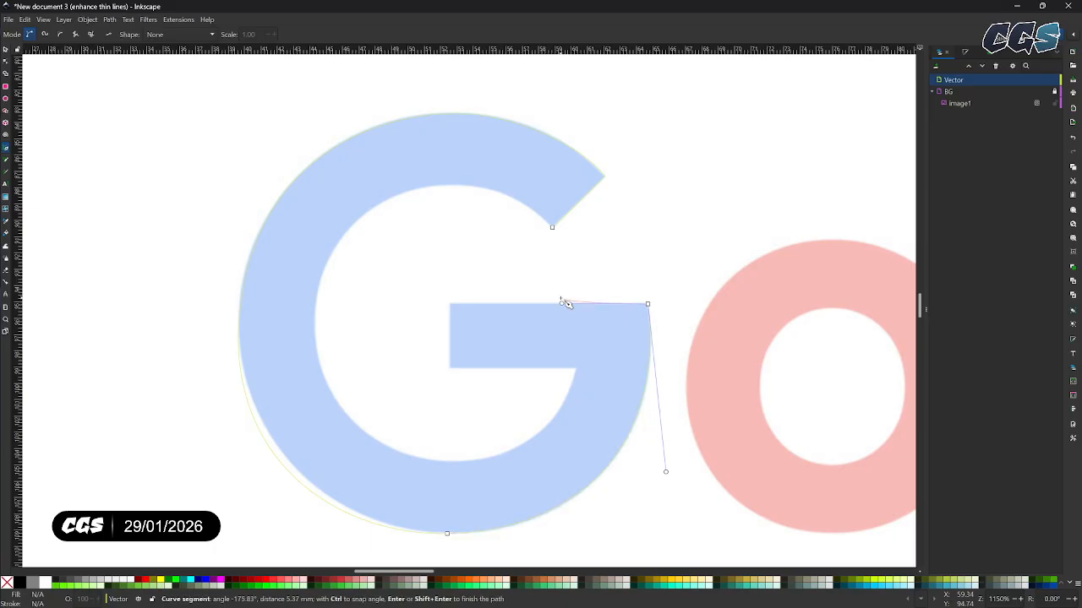
# Step: Trace the G's crossbar with straight segments along its top, inner end and underside
pyautogui.click(452, 304)
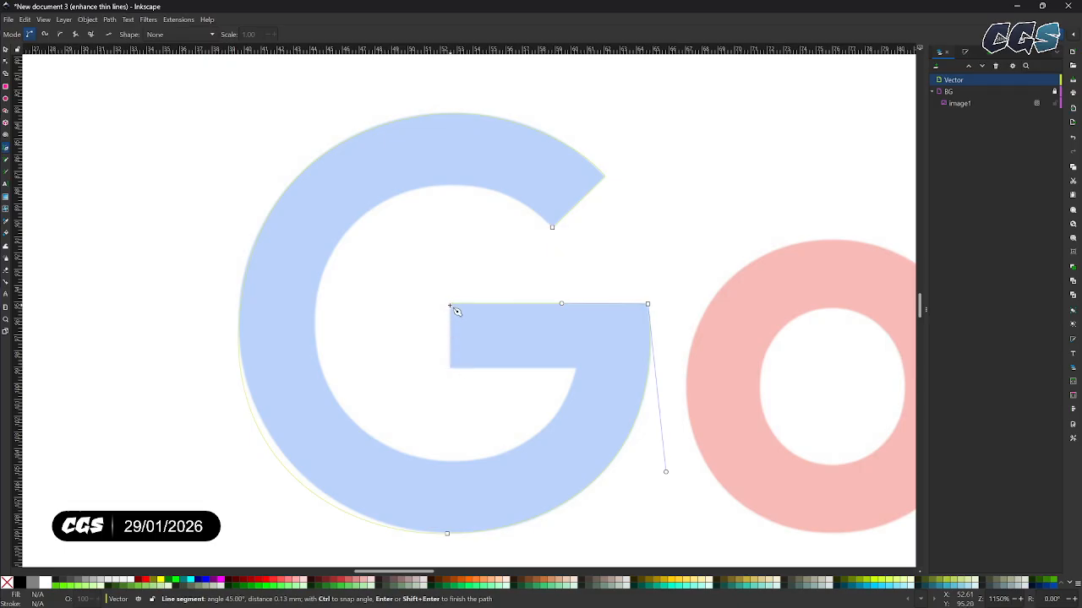
pyautogui.click(450, 367)
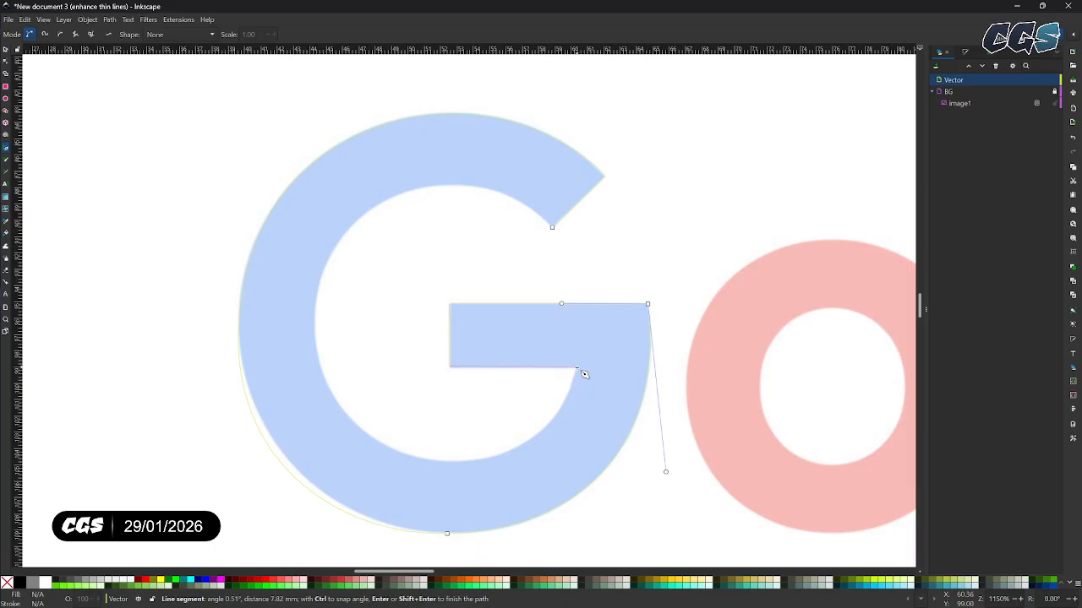
pyautogui.click(577, 368)
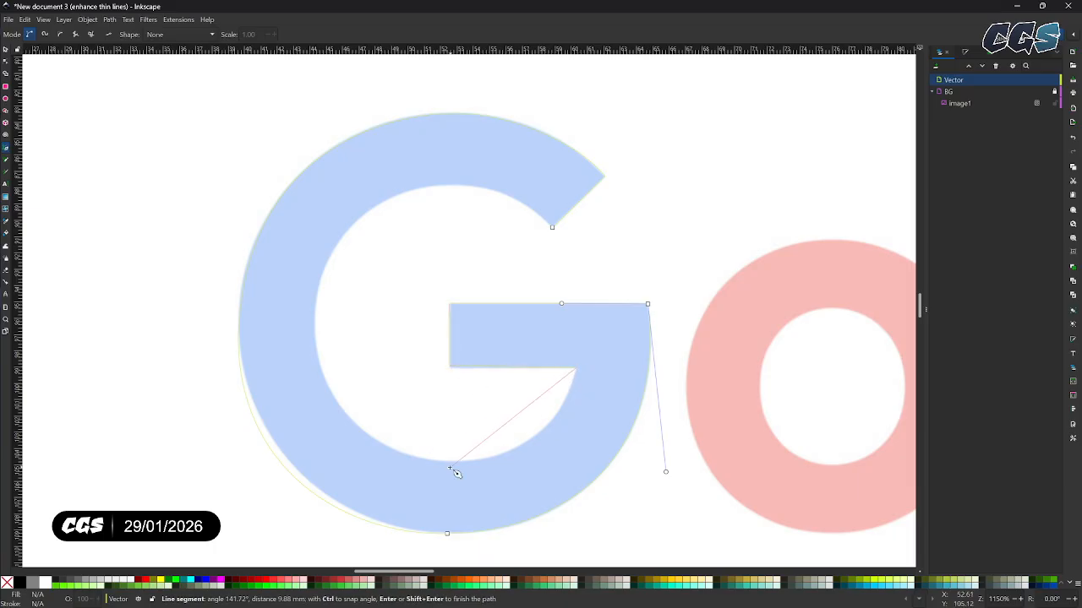
# Step: Trace the G's inner curve through its bottom, left and top points and close the path at the starting corner
pyautogui.moveTo(449, 460); pyautogui.dragTo(342, 458)
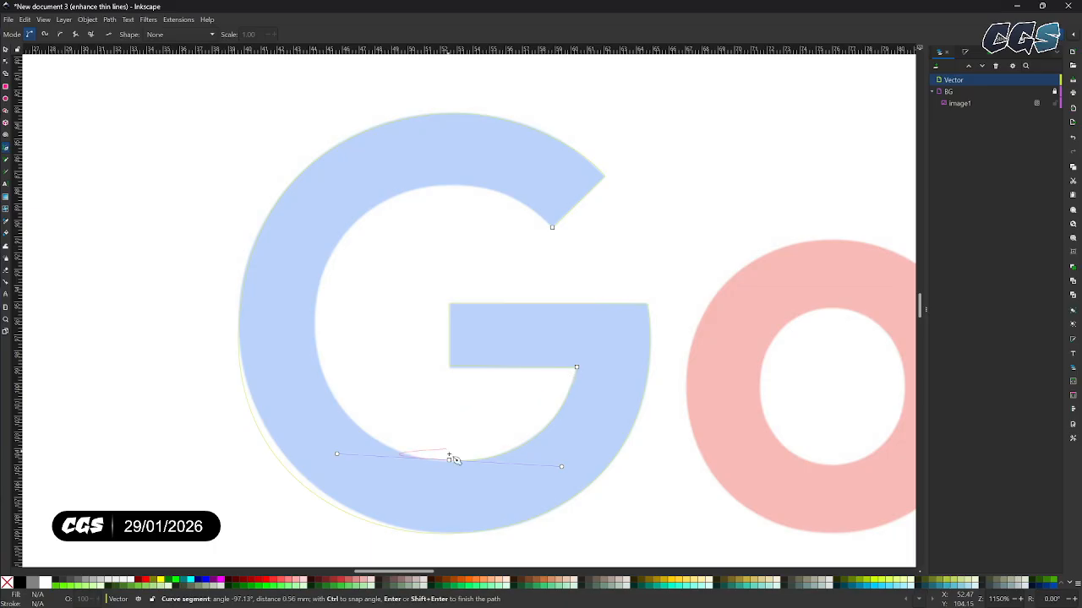
pyautogui.moveTo(314, 304); pyautogui.dragTo(324, 247)
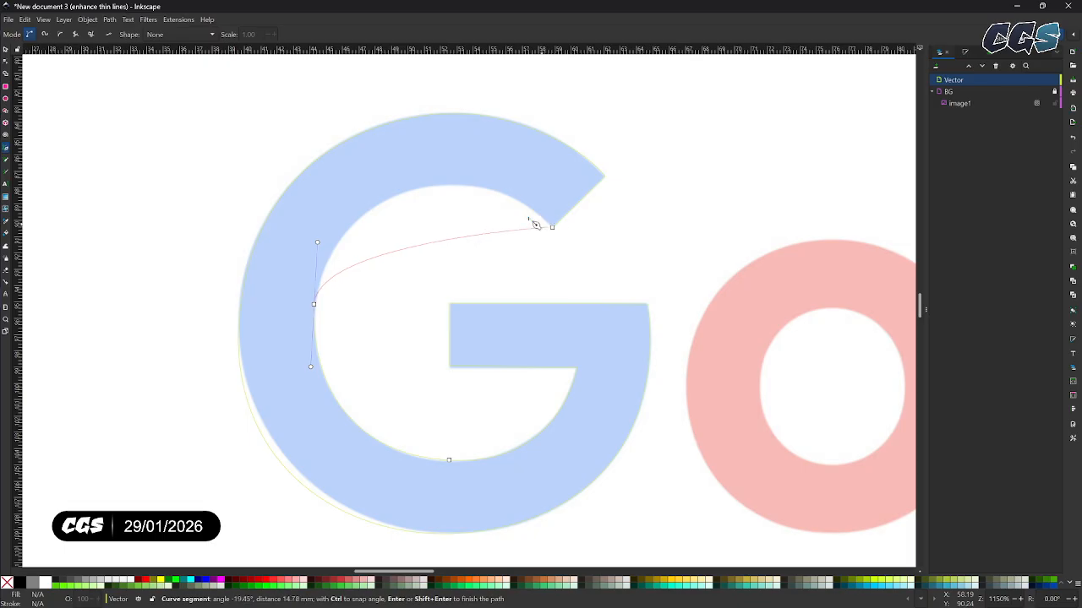
pyautogui.moveTo(446, 184); pyautogui.dragTo(507, 185)
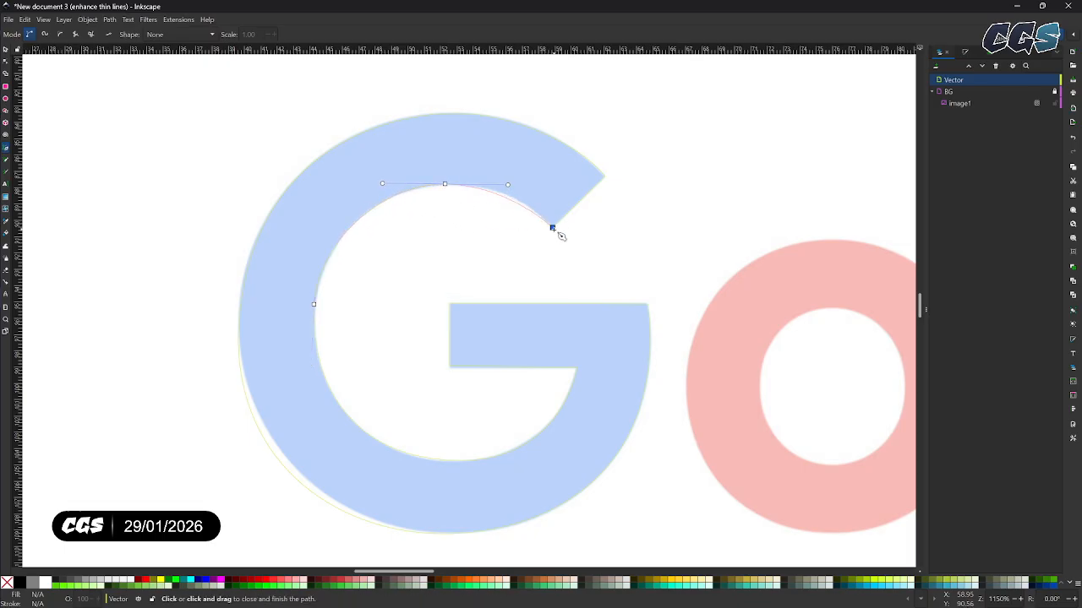
pyautogui.click(552, 226)
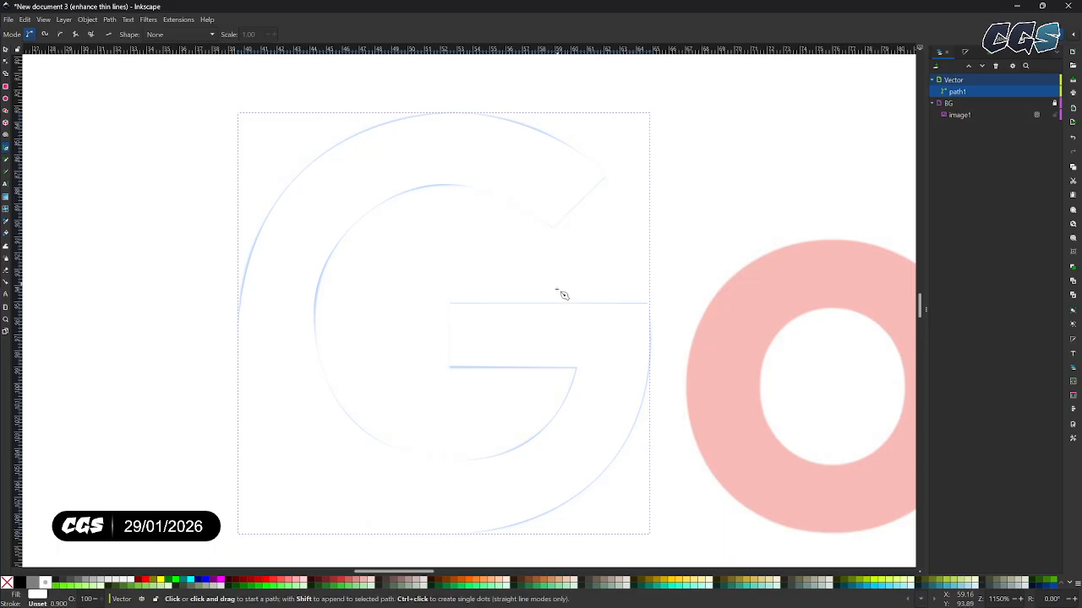
# Step: Remove the fill from the G path and give it a flat black stroke
pyautogui.click(6, 50)
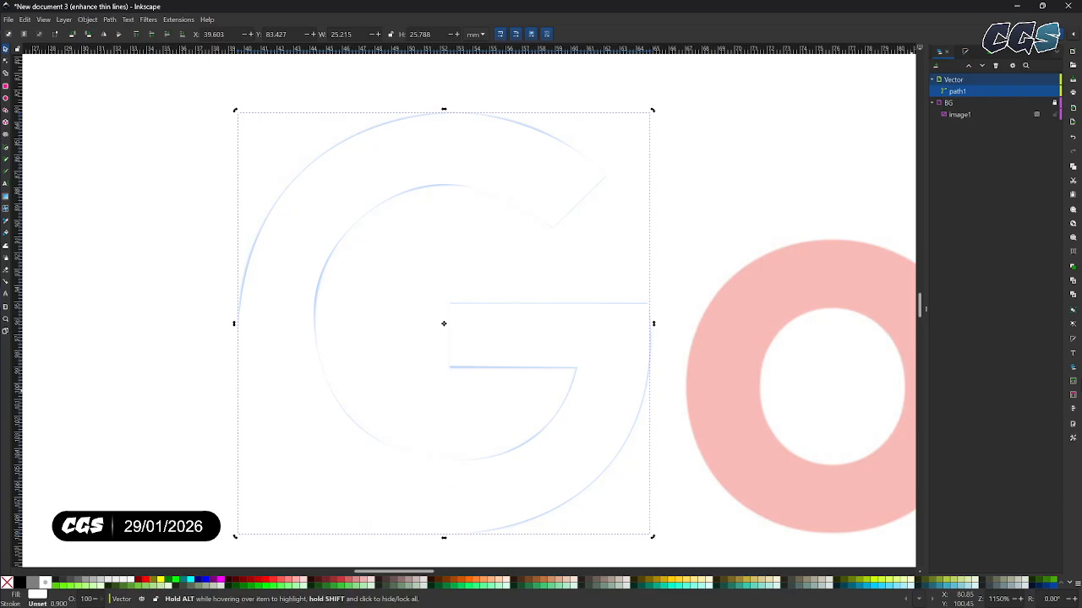
pyautogui.click(965, 51)
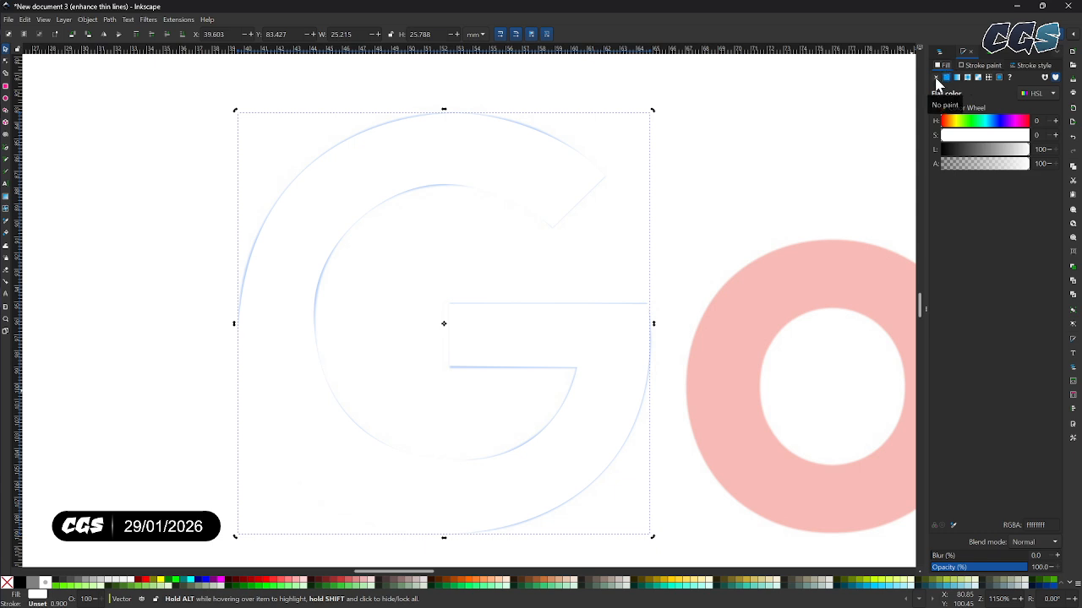
pyautogui.click(936, 77)
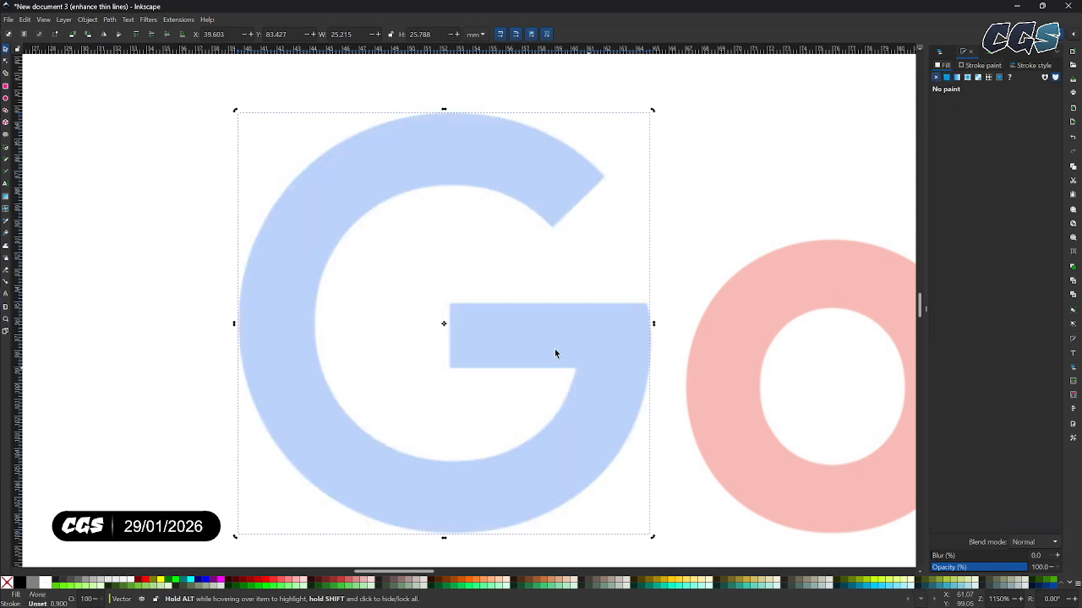
pyautogui.click(979, 66)
pyautogui.click(947, 77)
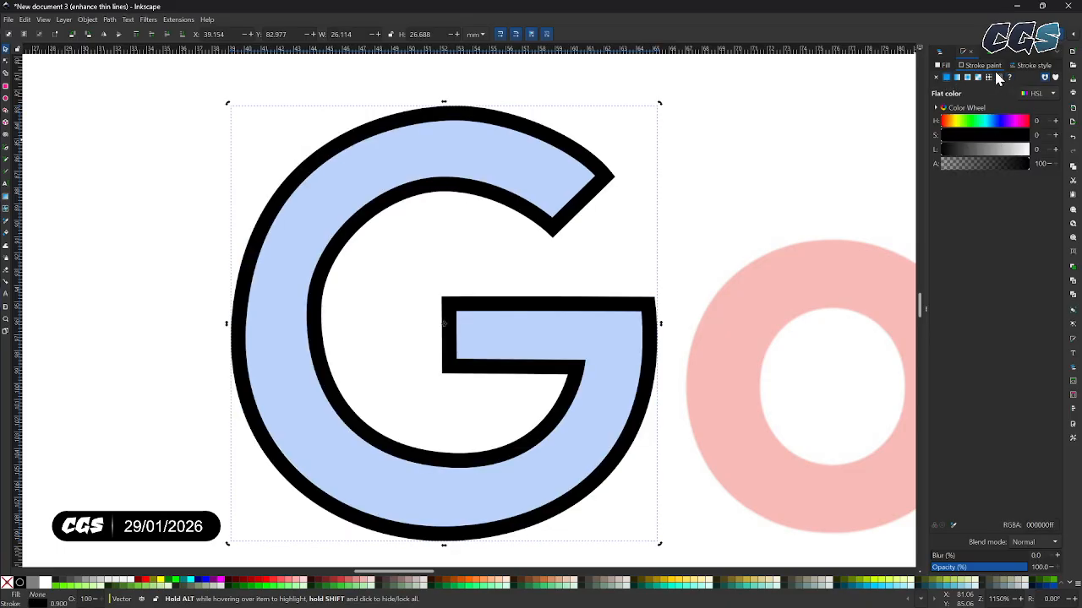
# Step: Set the G path's stroke width to 0.100 mm
pyautogui.click(1032, 68)
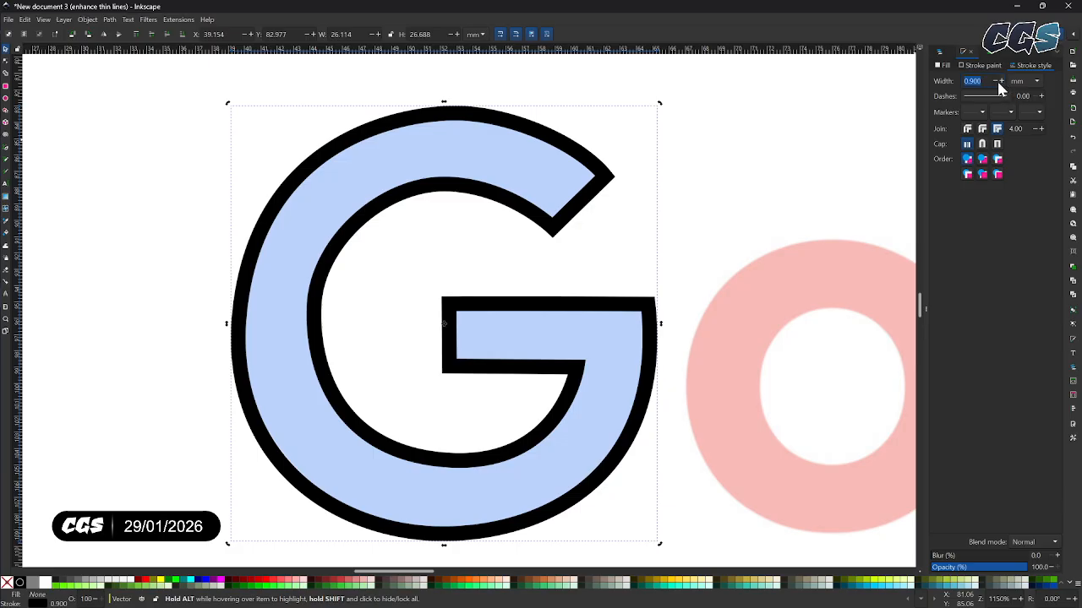
pyautogui.click(994, 82)
pyautogui.click(994, 81)
pyautogui.click(995, 81)
pyautogui.click(995, 81)
pyautogui.click(995, 82)
pyautogui.click(994, 81)
pyautogui.click(994, 81)
pyautogui.click(995, 81)
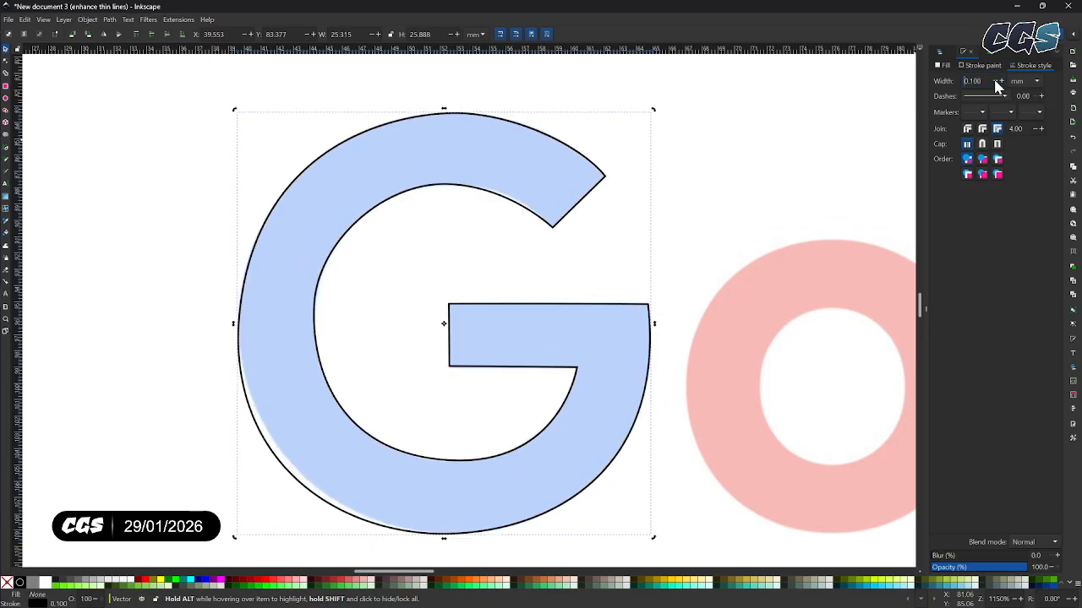
pyautogui.click(995, 81)
pyautogui.click(1000, 82)
# Step: Lengthen the right handle of the G's top inner node so the inner curve matches the reference near the opening
pyautogui.click(6, 61)
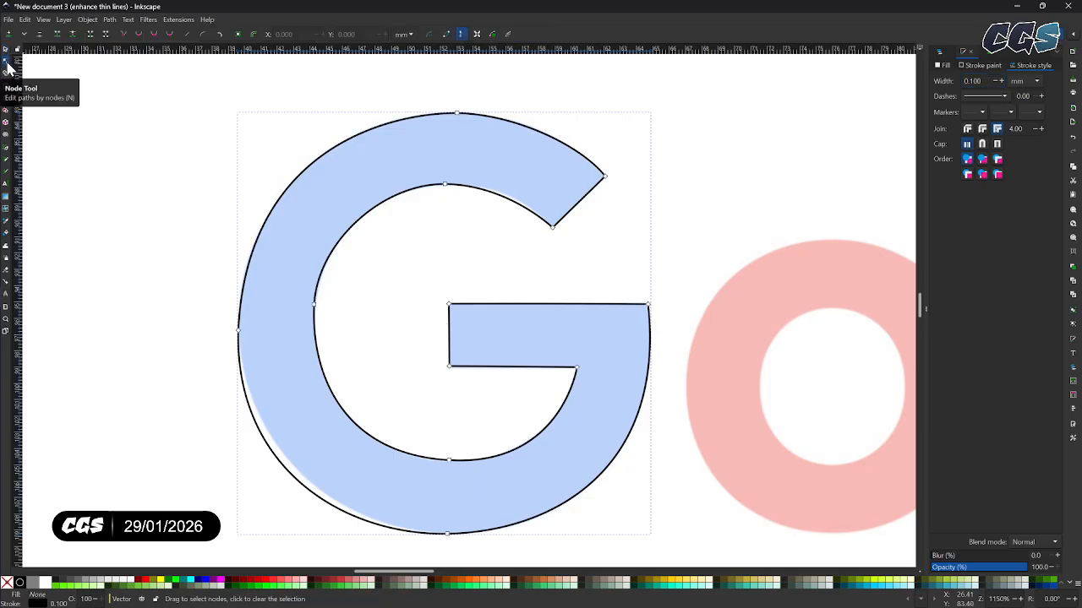
pyautogui.click(457, 114)
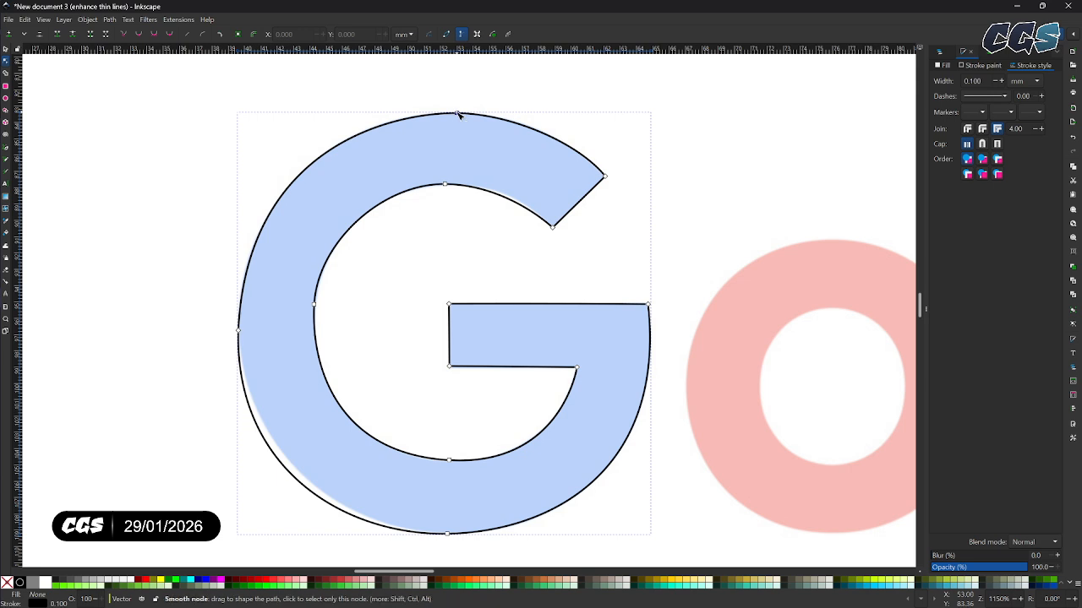
pyautogui.click(445, 184)
pyautogui.moveTo(512, 188); pyautogui.dragTo(519, 186)
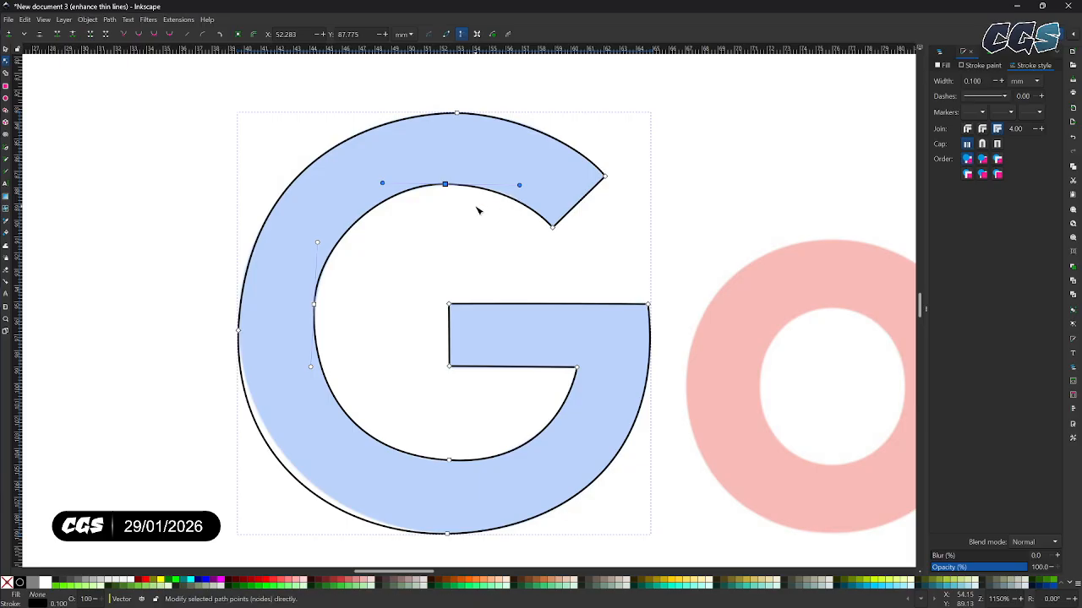
# Step: Shorten the lower handle of the G's leftmost outer node so the lower-left outer curve follows the reference edge
pyautogui.scroll(3, 474, 206)
pyautogui.moveTo(466, 208); pyautogui.dragTo(671, 152)
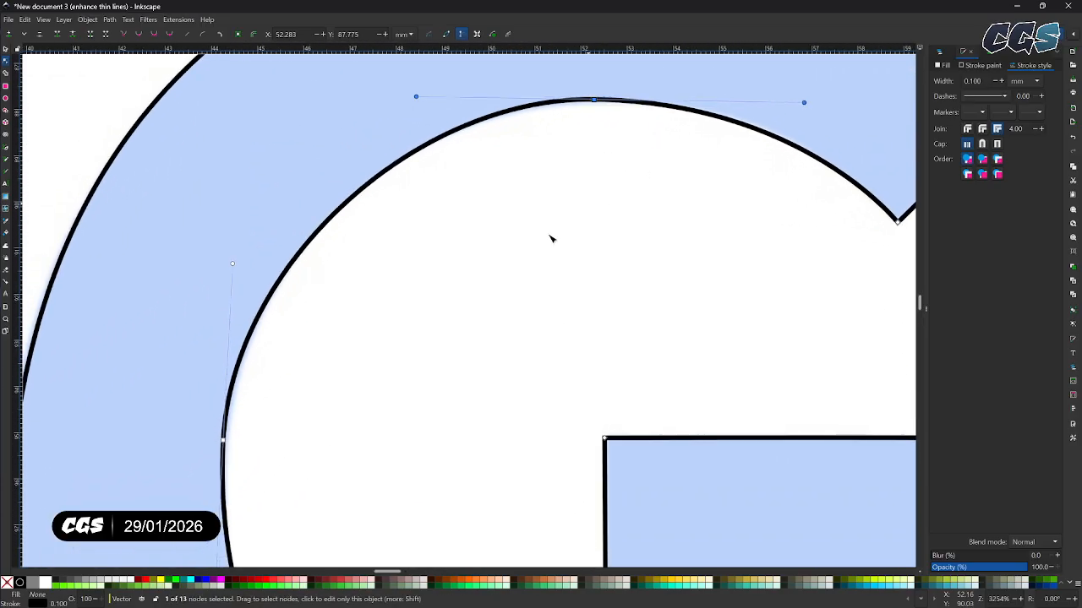
pyautogui.moveTo(437, 309); pyautogui.dragTo(632, 166)
pyautogui.moveTo(541, 293); pyautogui.dragTo(632, 102)
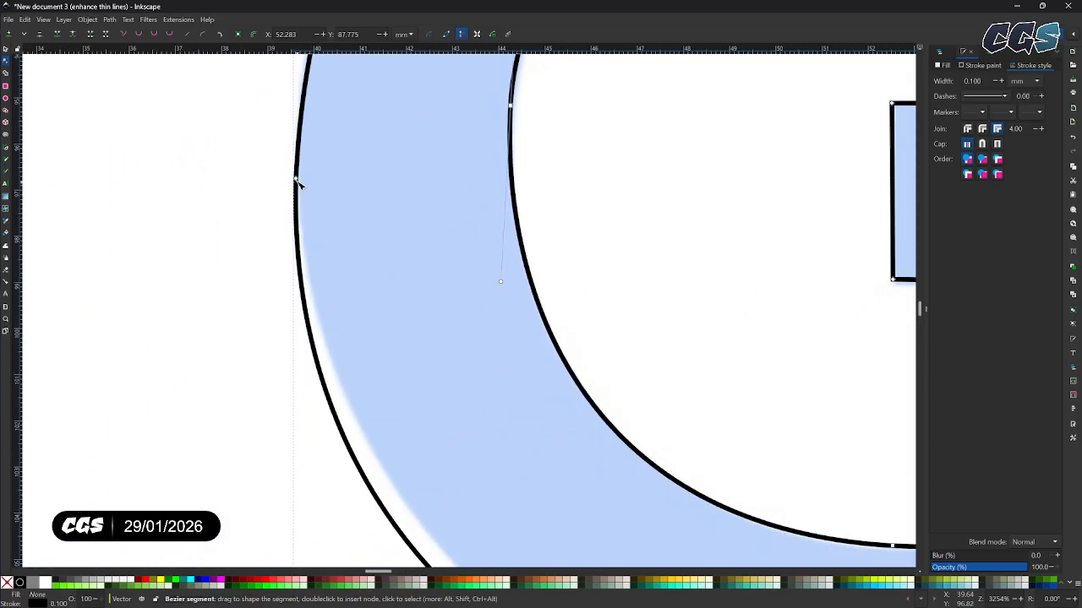
pyautogui.click(296, 178)
pyautogui.scroll(-5, 381, 279)
pyautogui.scroll(-3, 368, 376)
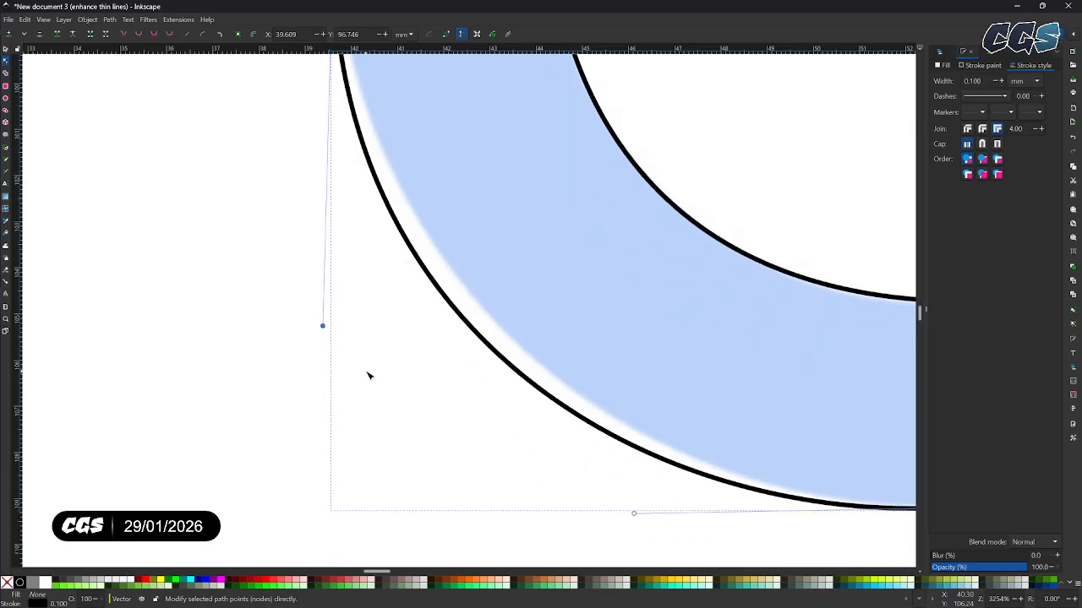
pyautogui.moveTo(324, 325); pyautogui.dragTo(326, 234)
# Step: Shift the upper handle of the G's leftmost outer node outward so the upper-left outer curve fits the reference
pyautogui.scroll(8, 442, 314)
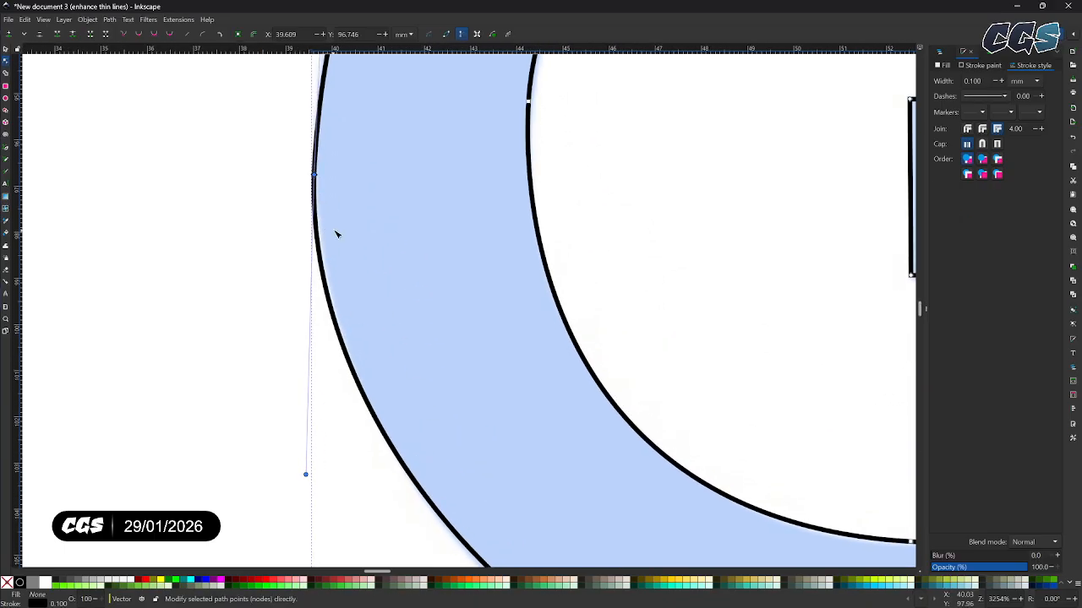
pyautogui.scroll(3, 335, 253)
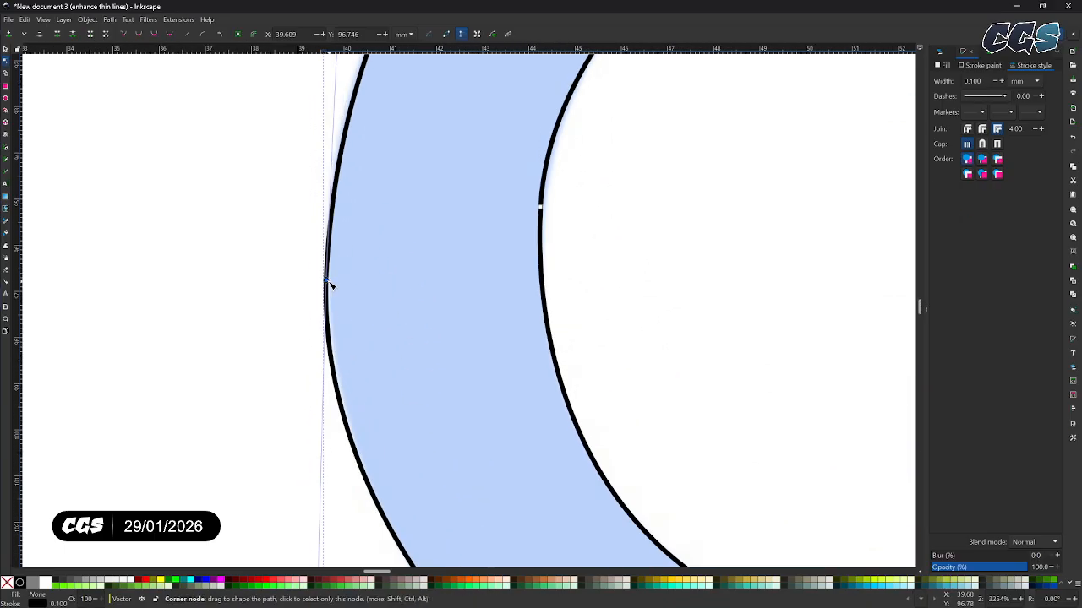
pyautogui.scroll(6, 381, 420)
pyautogui.scroll(1, 380, 330)
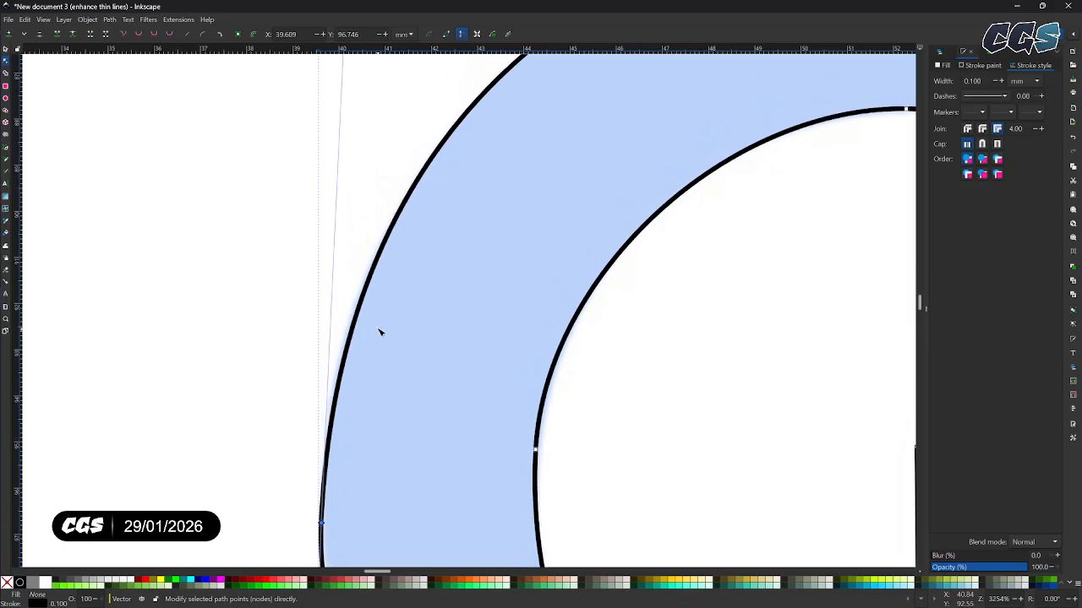
pyautogui.scroll(-3, 372, 319)
pyautogui.keyDown('ctrl'); pyautogui.scroll(-2, 371, 311); pyautogui.keyUp('ctrl')
pyautogui.keyDown('ctrl'); pyautogui.scroll(1, 370, 312); pyautogui.keyUp('ctrl')
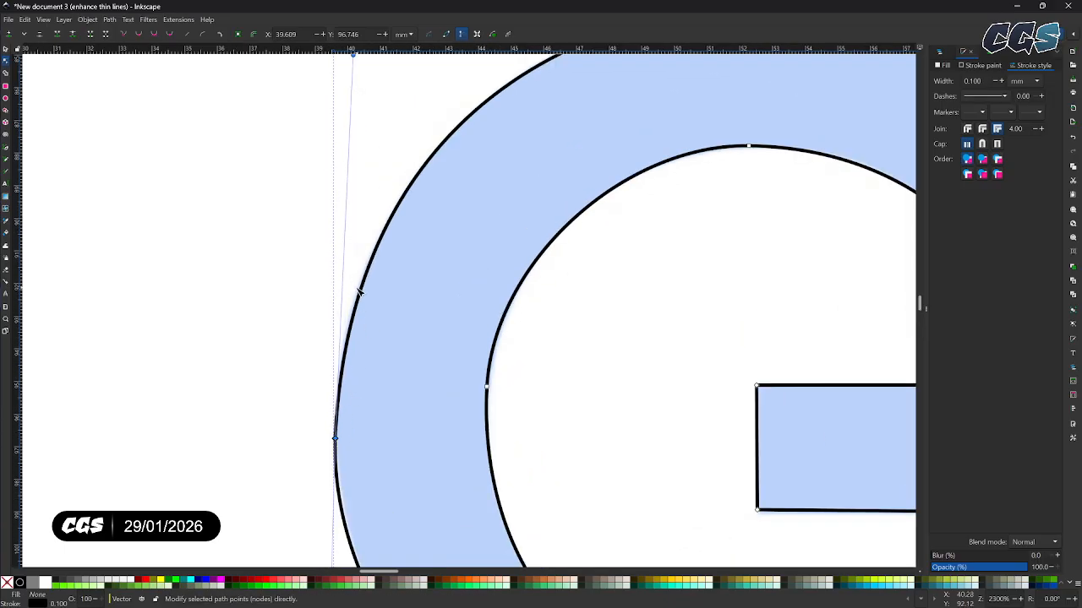
pyautogui.keyDown('ctrl'); pyautogui.scroll(-1, 367, 411); pyautogui.keyUp('ctrl')
pyautogui.keyDown('ctrl'); pyautogui.scroll(1, 376, 329); pyautogui.keyUp('ctrl')
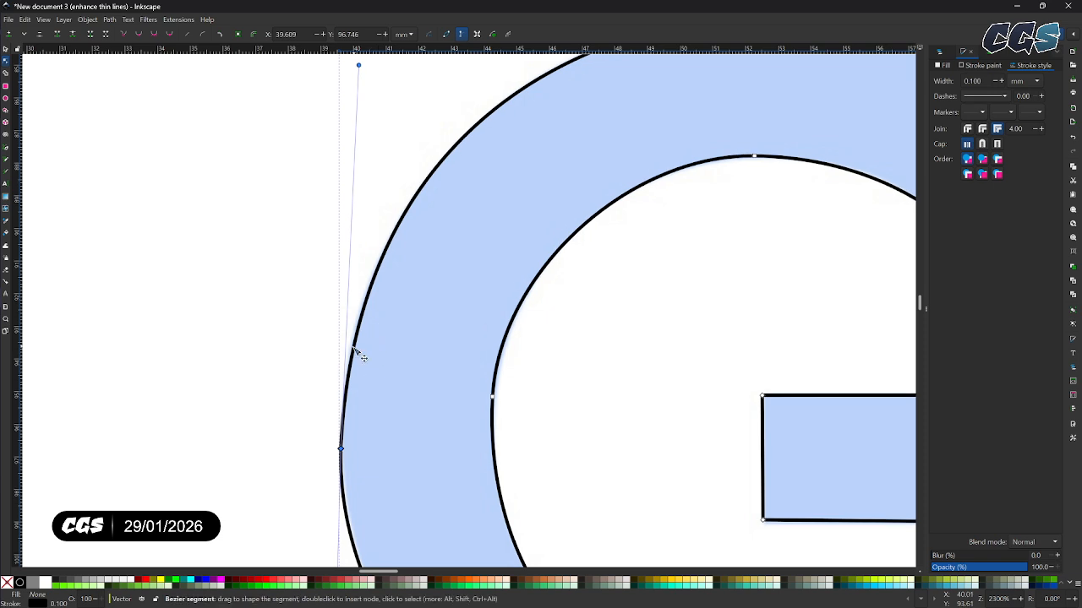
pyautogui.keyDown('ctrl'); pyautogui.scroll(3, 348, 369); pyautogui.keyUp('ctrl')
pyautogui.keyDown('ctrl'); pyautogui.scroll(2, 347, 374); pyautogui.keyUp('ctrl')
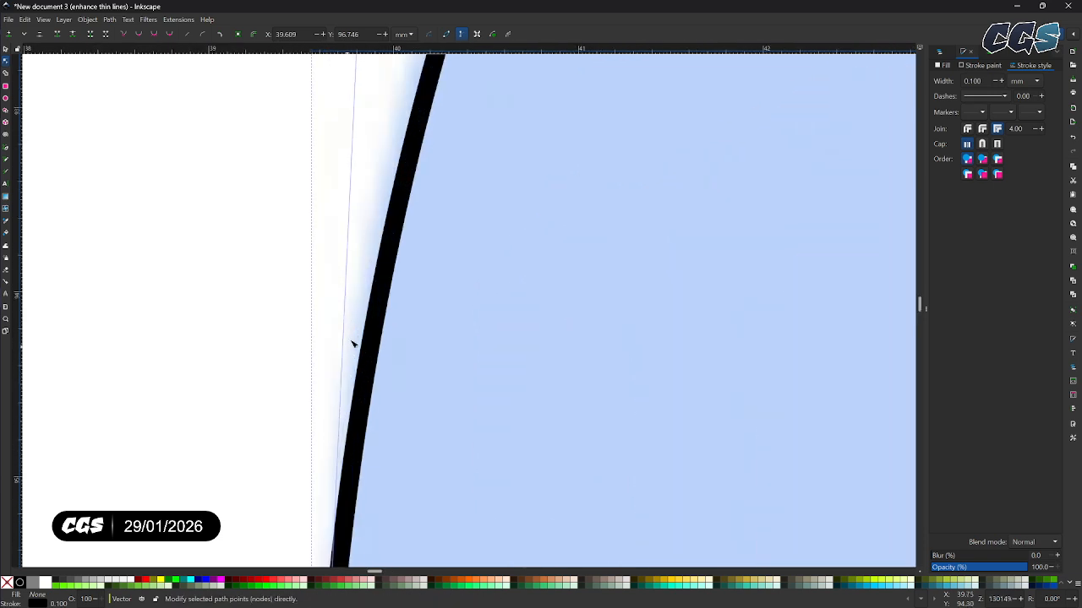
pyautogui.keyDown('ctrl'); pyautogui.scroll(-1, 377, 264); pyautogui.keyUp('ctrl')
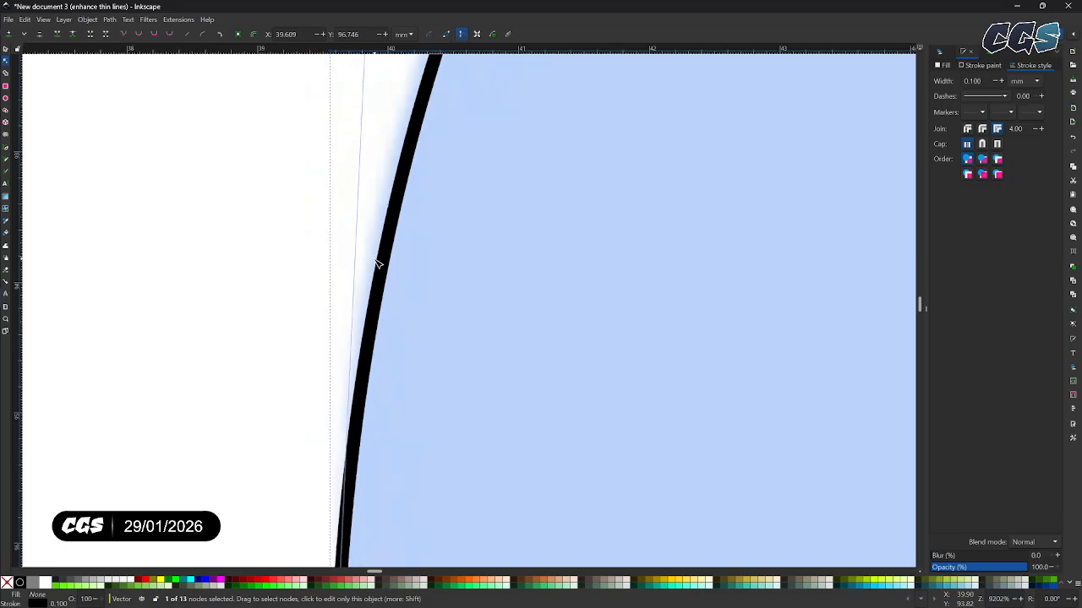
pyautogui.keyDown('ctrl'); pyautogui.scroll(-5, 387, 251); pyautogui.keyUp('ctrl')
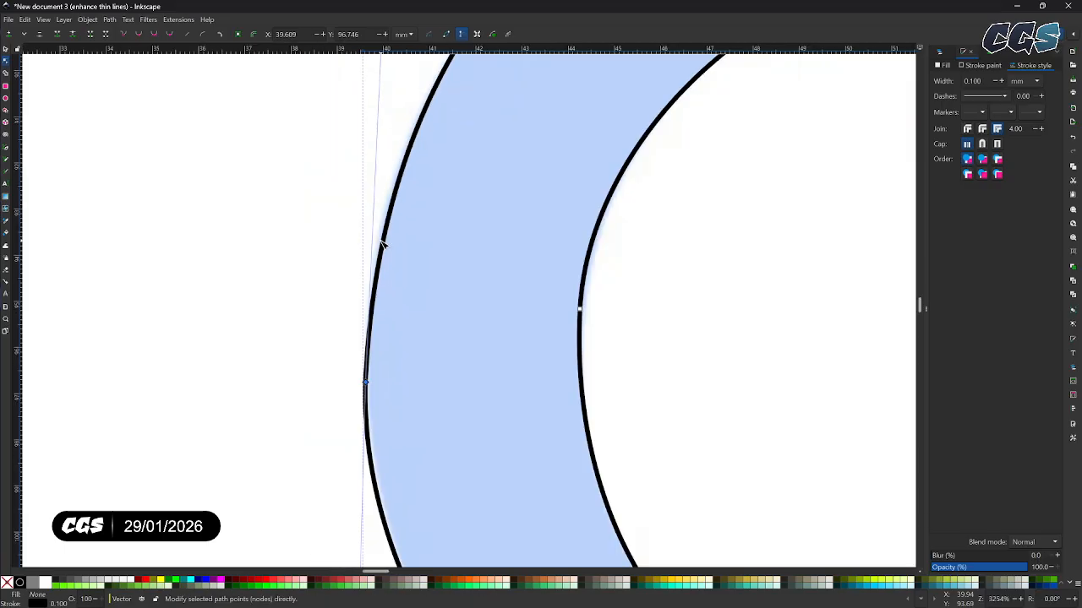
pyautogui.scroll(1, 412, 199)
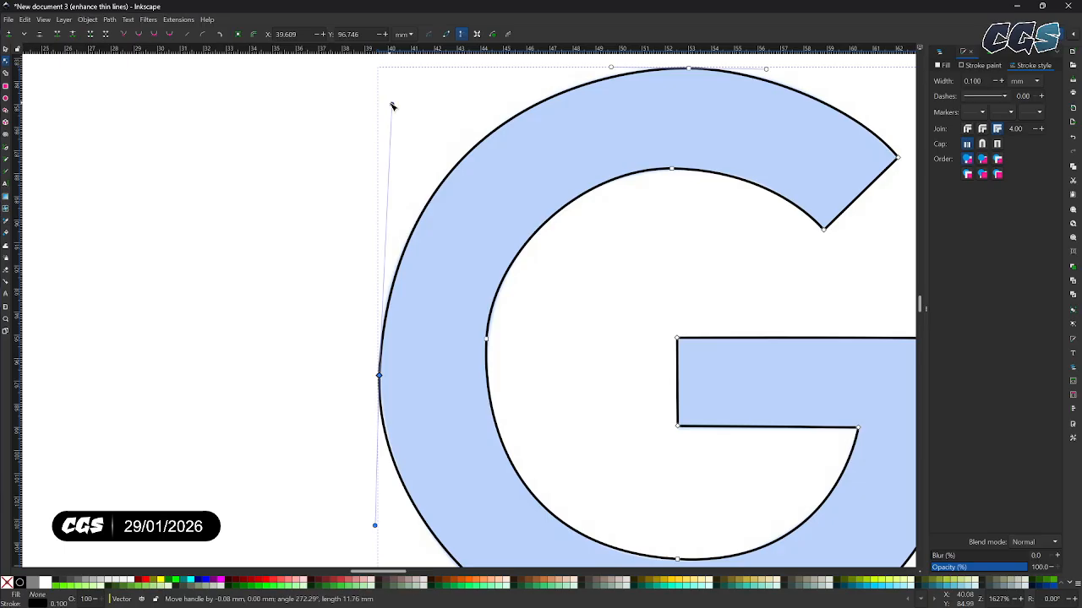
pyautogui.moveTo(391, 105); pyautogui.dragTo(387, 107)
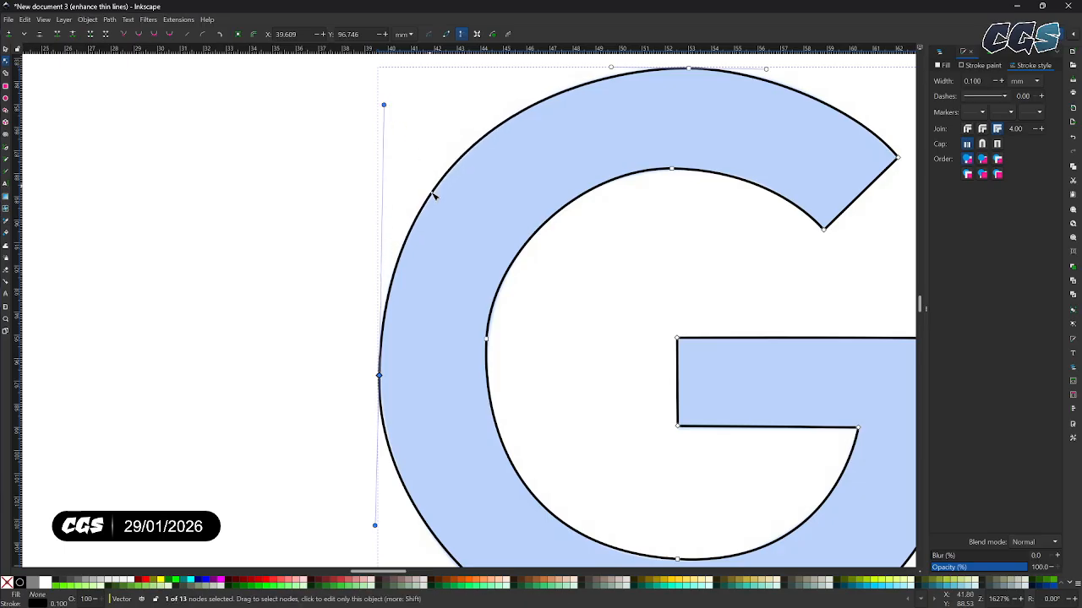
# Step: Insert a node on the G's upper-left outer curve and nudge it slightly inward onto the reference edge
pyautogui.keyDown('ctrl'); pyautogui.scroll(3, 441, 192); pyautogui.keyUp('ctrl')
pyautogui.click(440, 168)
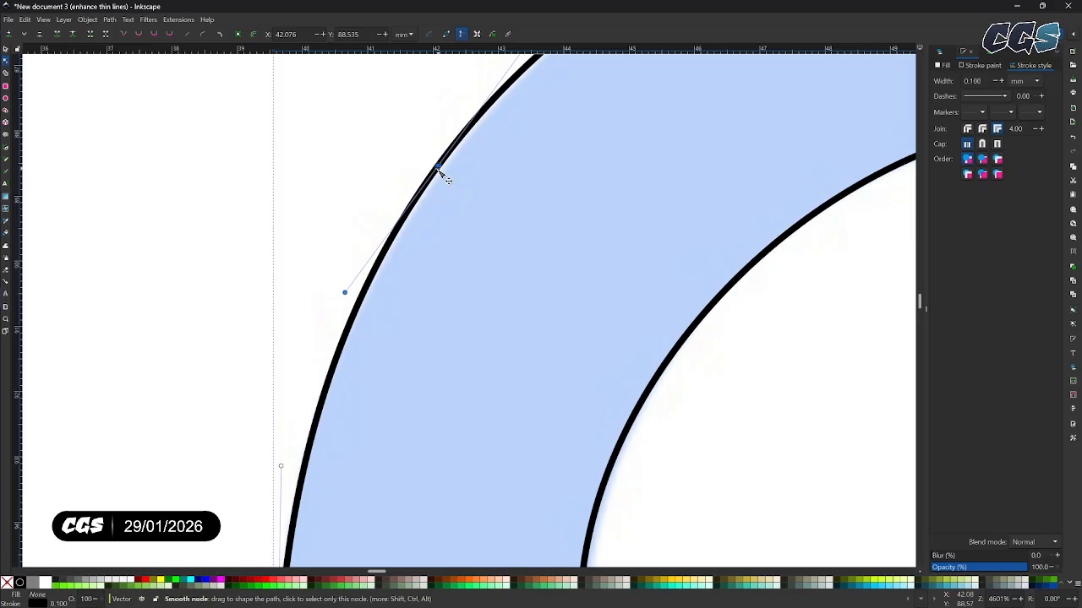
pyautogui.moveTo(440, 166); pyautogui.dragTo(442, 170)
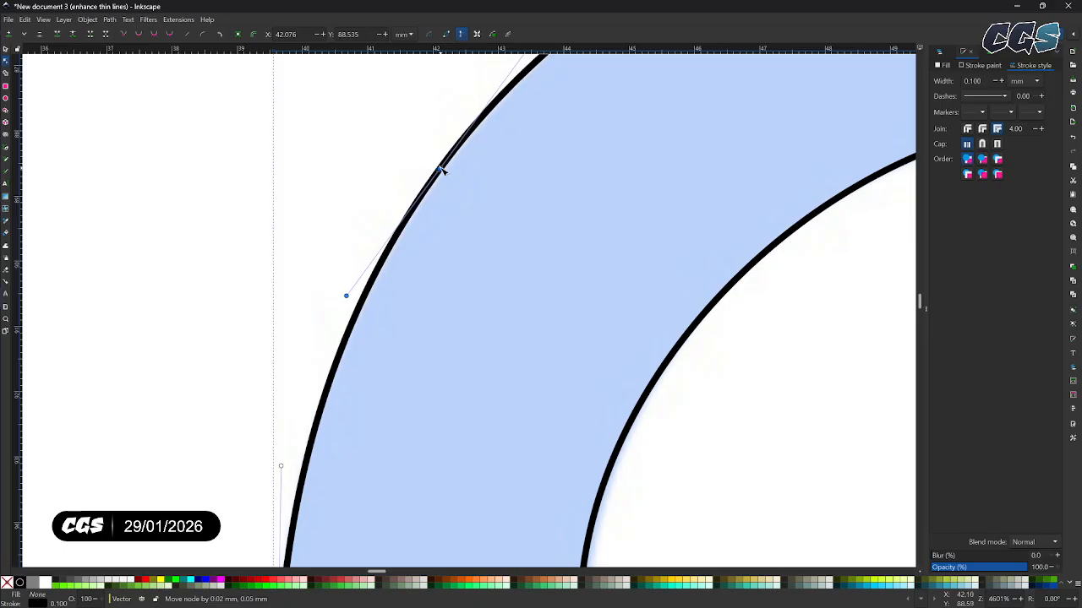
pyautogui.moveTo(482, 204); pyautogui.dragTo(365, 469)
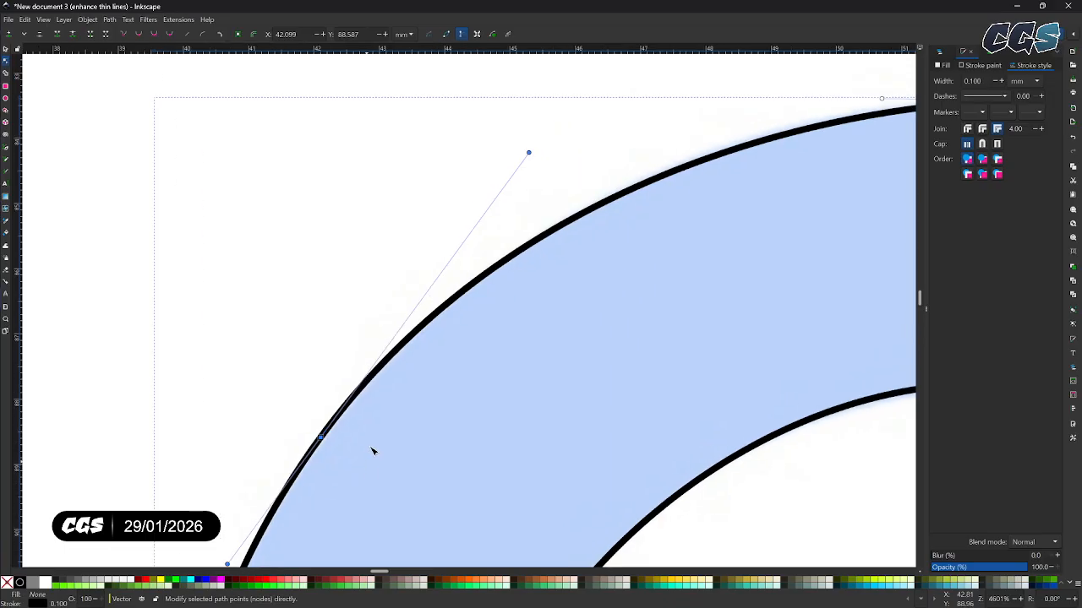
pyautogui.scroll(1, 373, 451)
pyautogui.moveTo(656, 267); pyautogui.dragTo(372, 282)
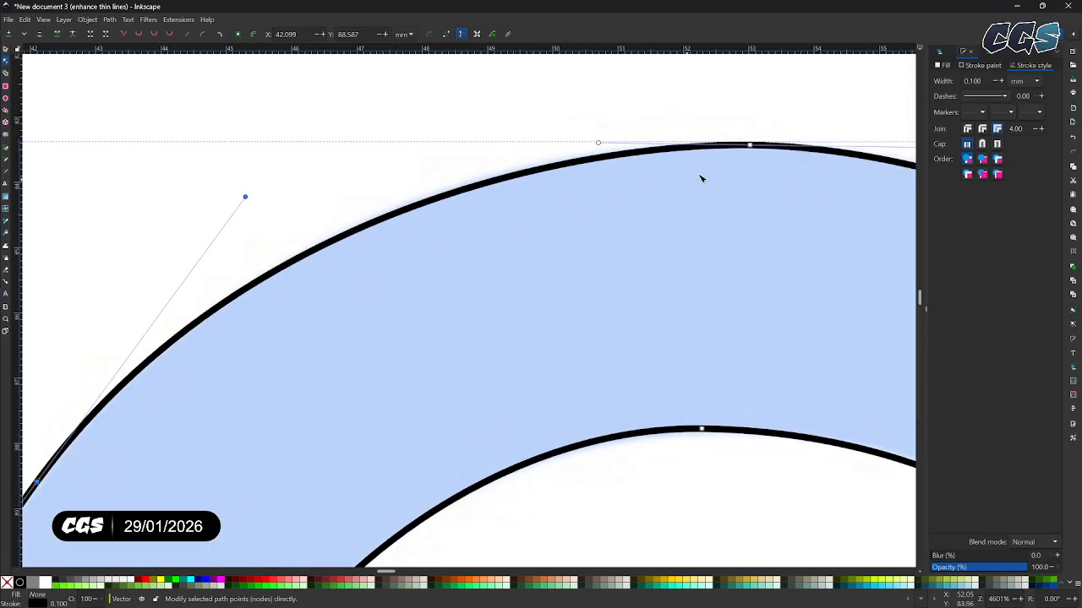
# Step: Nudge the G's left inner node about 0.06 mm to the right so the inner curve matches the reference
pyautogui.moveTo(180, 433); pyautogui.dragTo(340, 420)
pyautogui.scroll(-3, 342, 420)
pyautogui.scroll(1, 372, 421)
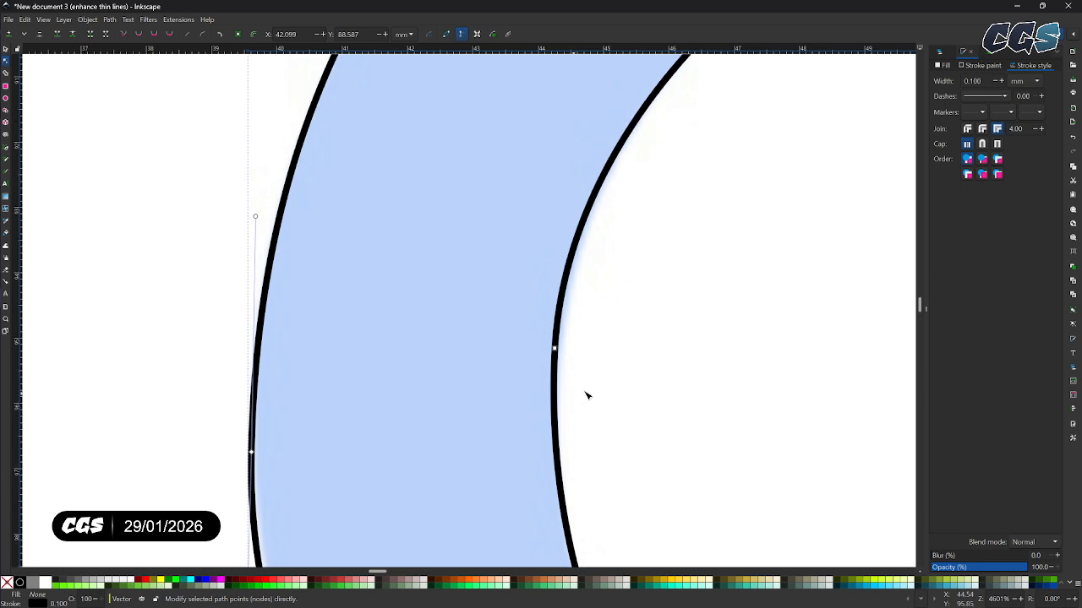
pyautogui.moveTo(602, 390); pyautogui.dragTo(443, 396)
pyautogui.moveTo(397, 355); pyautogui.dragTo(401, 357)
pyautogui.hotkey('ctrl', 'z')
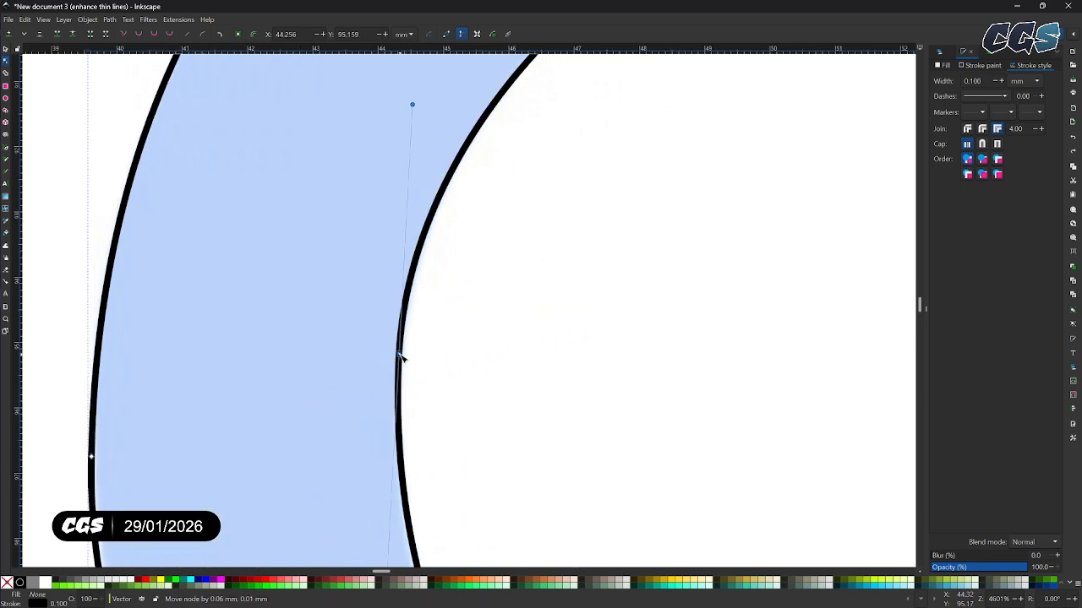
pyautogui.moveTo(557, 399); pyautogui.dragTo(480, 473)
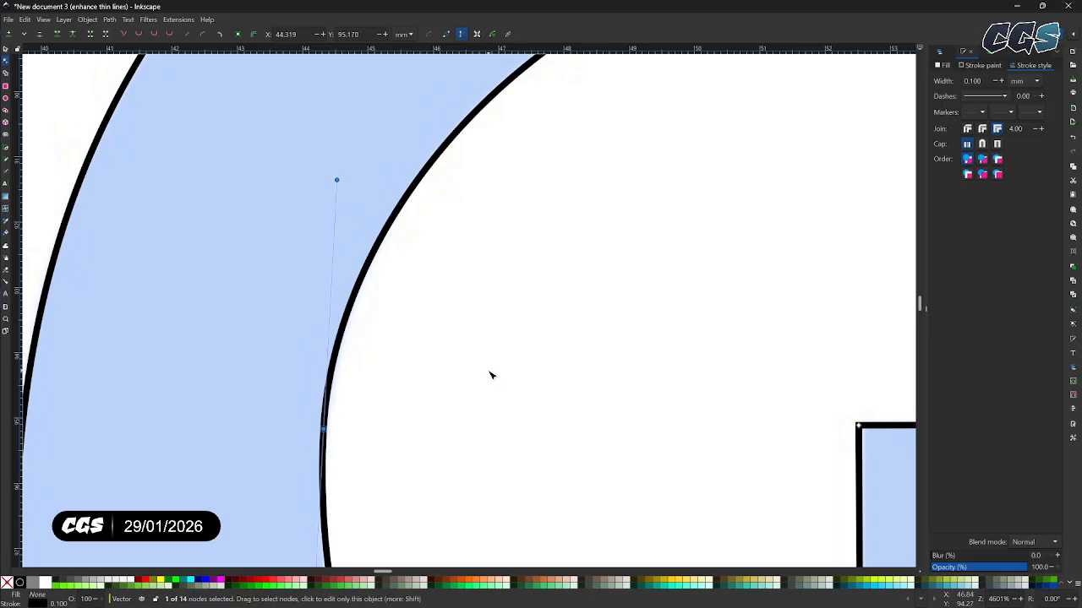
# Step: Check the G's outline around its opening and base, and nudge the bottom outer node onto the reference edge
pyautogui.scroll(-4, 490, 374)
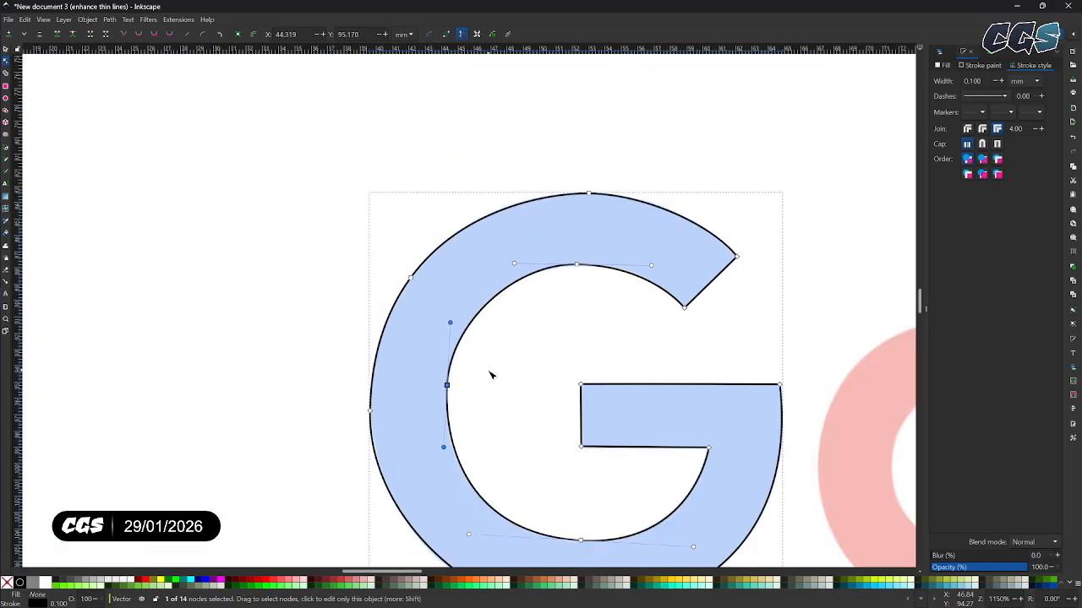
pyautogui.scroll(4, 683, 380)
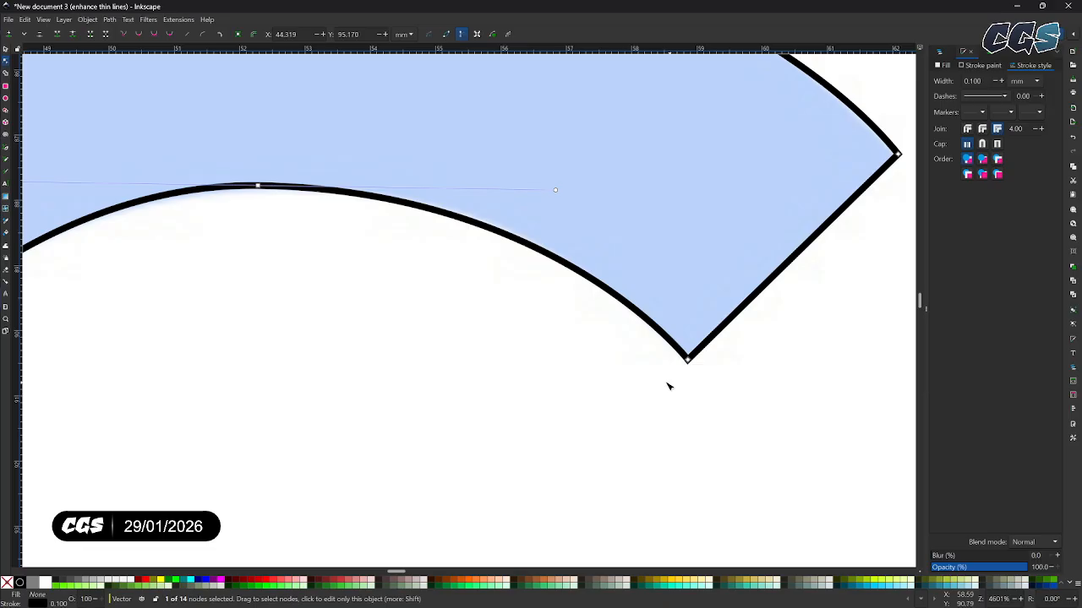
pyautogui.scroll(-4, 616, 381)
pyautogui.moveTo(620, 413); pyautogui.dragTo(541, 290)
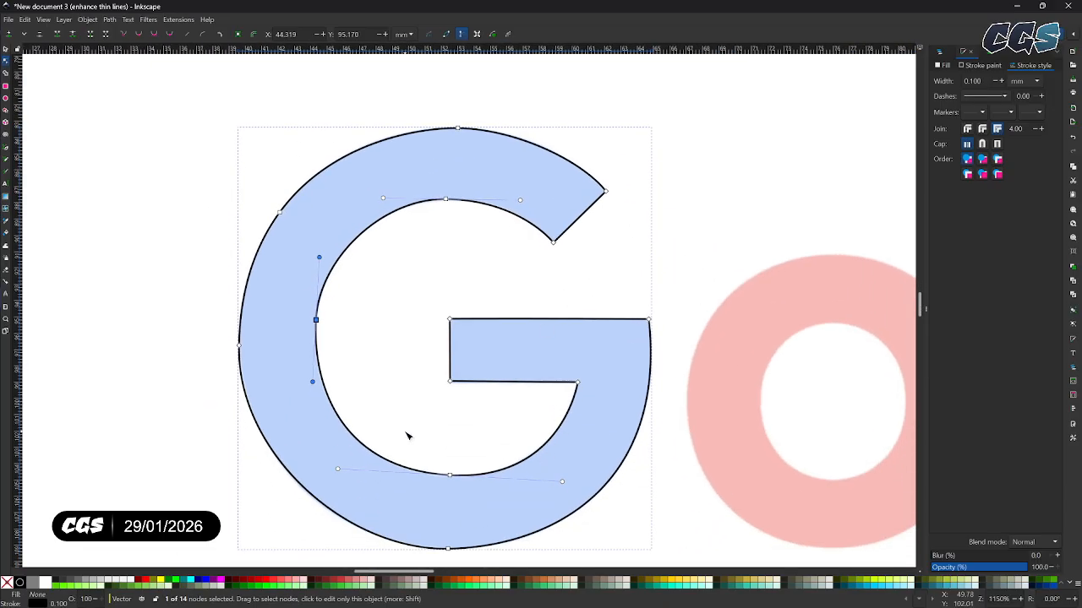
pyautogui.moveTo(441, 565); pyautogui.dragTo(448, 438)
pyautogui.scroll(2, 453, 450)
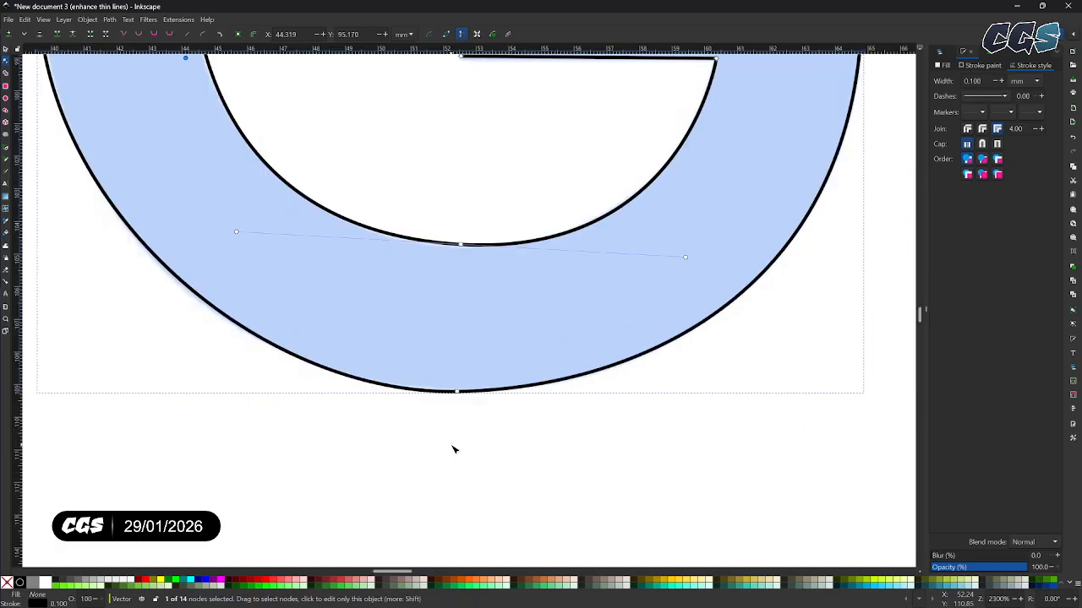
pyautogui.scroll(4, 463, 402)
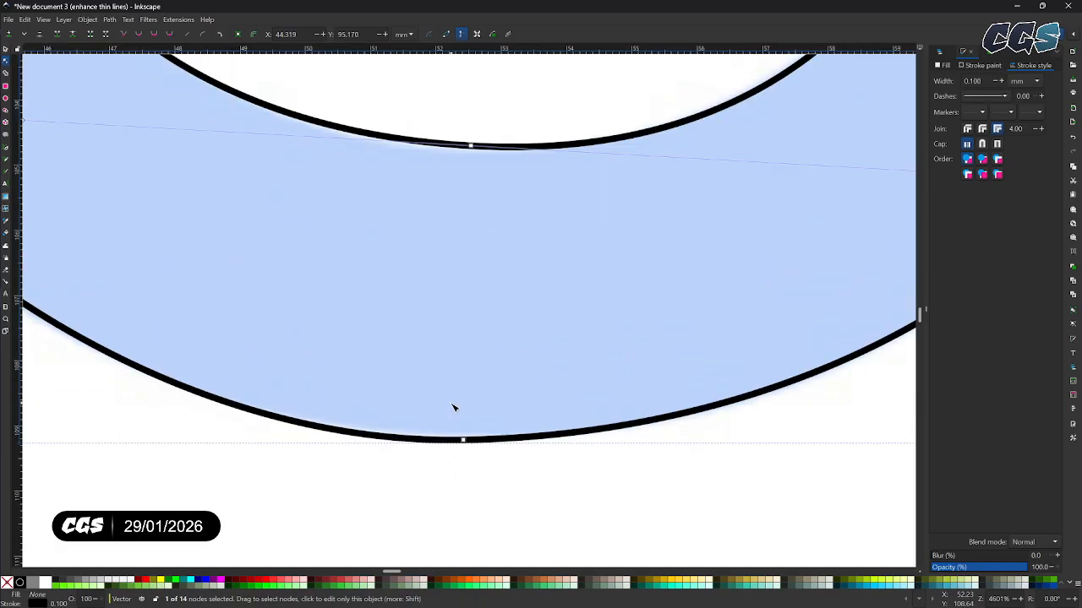
pyautogui.moveTo(469, 422); pyautogui.dragTo(469, 419)
pyautogui.moveTo(458, 432); pyautogui.dragTo(685, 485)
pyautogui.scroll(-7, 536, 411)
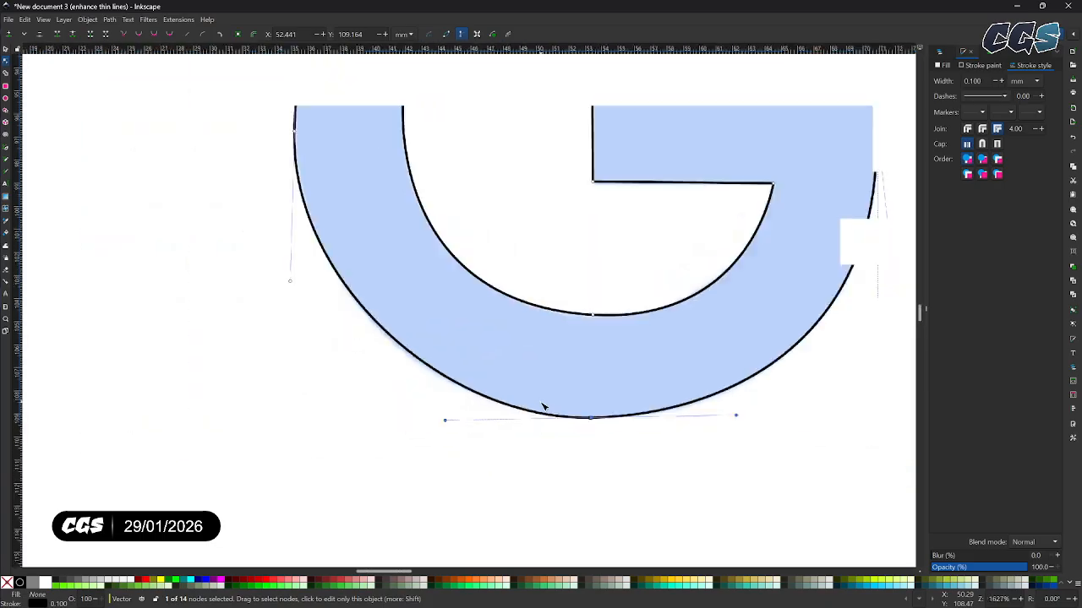
# Step: Draw an ellipse about 7.9 by 8.9 mm inside the red o's inner hole
pyautogui.moveTo(548, 410); pyautogui.dragTo(226, 392)
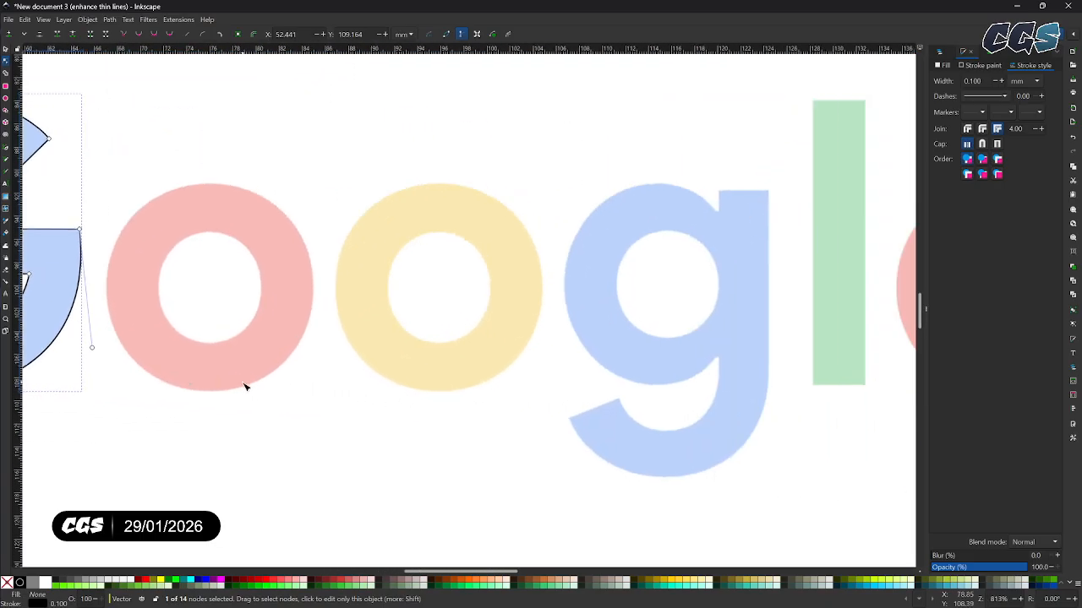
pyautogui.moveTo(665, 380); pyautogui.dragTo(406, 367)
pyautogui.scroll(3, 379, 304)
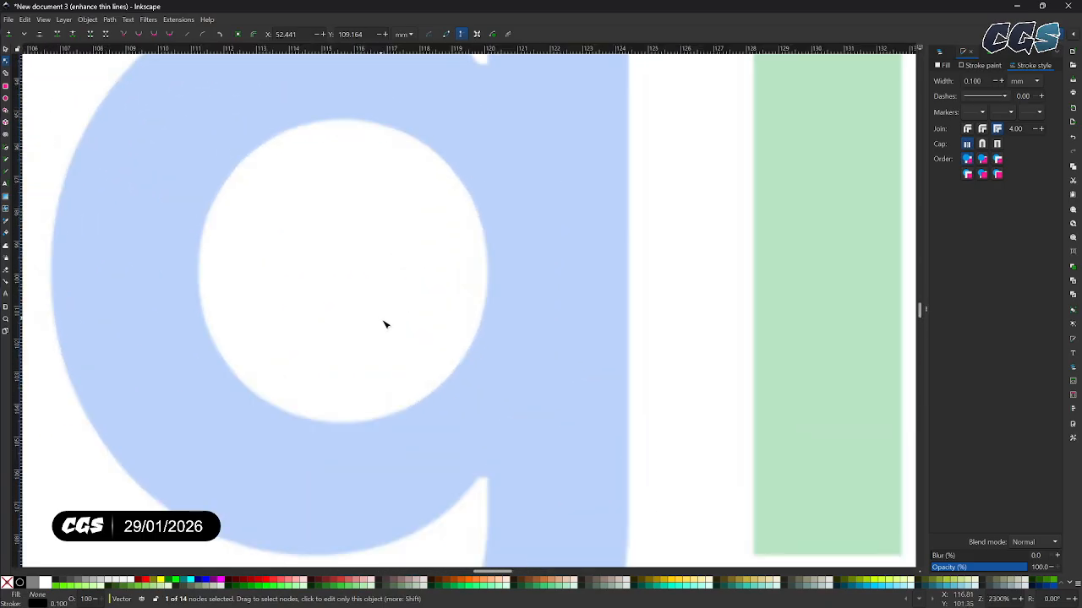
pyautogui.scroll(-3, 385, 325)
pyautogui.scroll(1, 387, 324)
pyautogui.scroll(-1, 386, 325)
pyautogui.moveTo(251, 316); pyautogui.dragTo(670, 315)
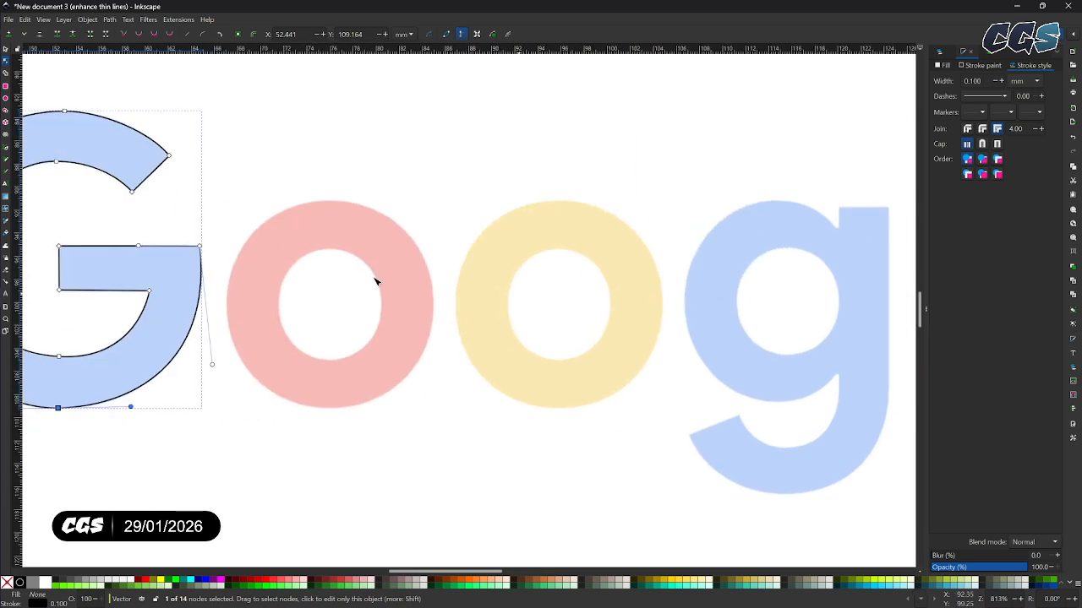
pyautogui.click(5, 99)
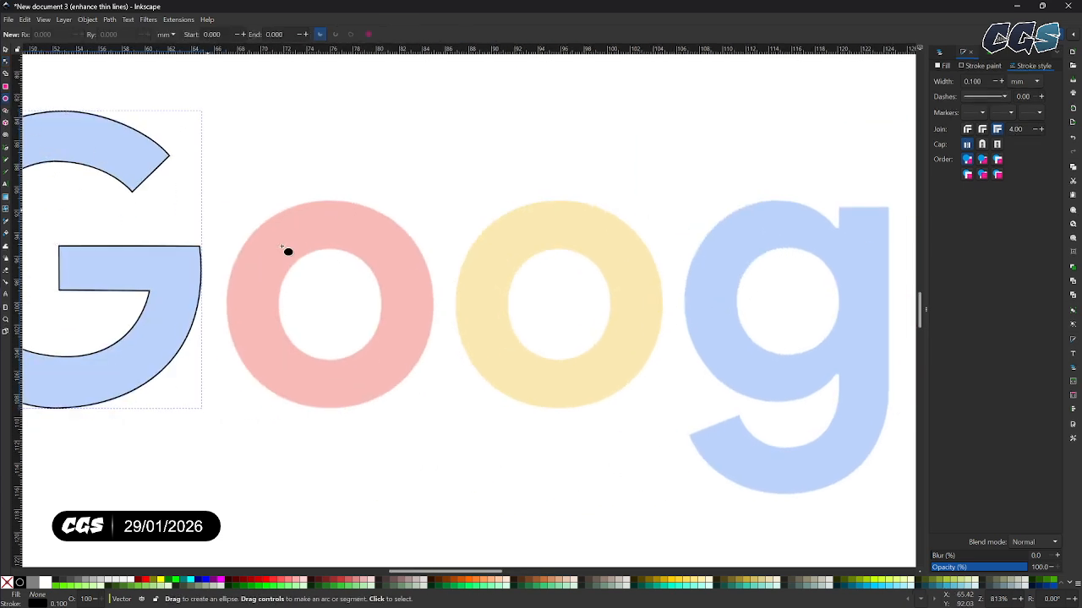
pyautogui.moveTo(286, 253); pyautogui.dragTo(377, 358)
pyautogui.press('s')
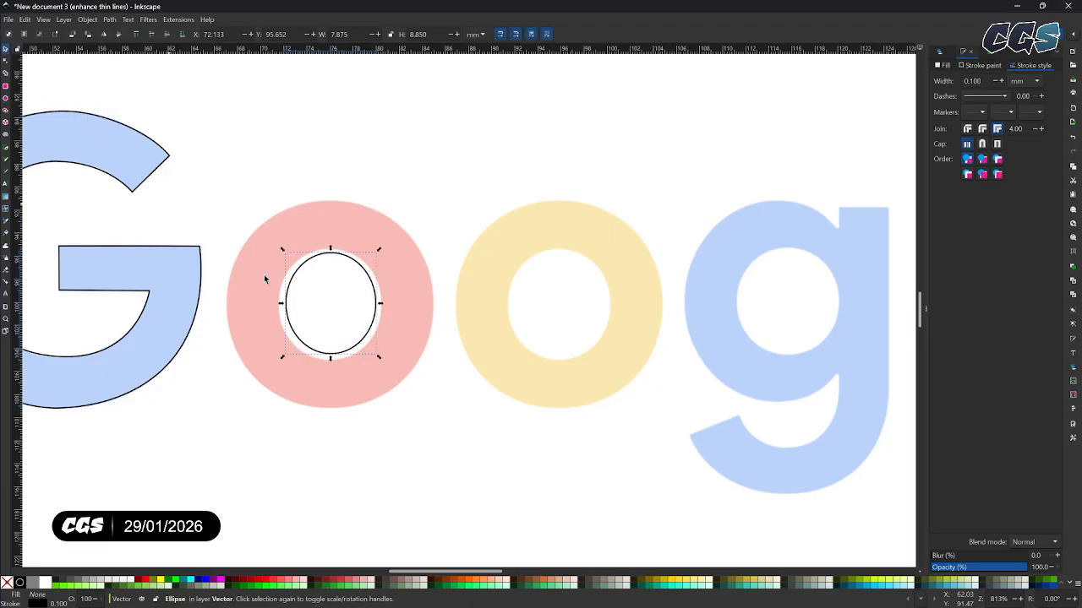
# Step: Scale the ellipse on all four sides to about 8.9 by 9.8 mm to fit the red o's inner hole
pyautogui.click(377, 302)
pyautogui.click(377, 303)
pyautogui.moveTo(381, 304); pyautogui.dragTo(385, 307)
pyautogui.moveTo(281, 305); pyautogui.dragTo(274, 305)
pyautogui.moveTo(327, 357); pyautogui.dragTo(328, 363)
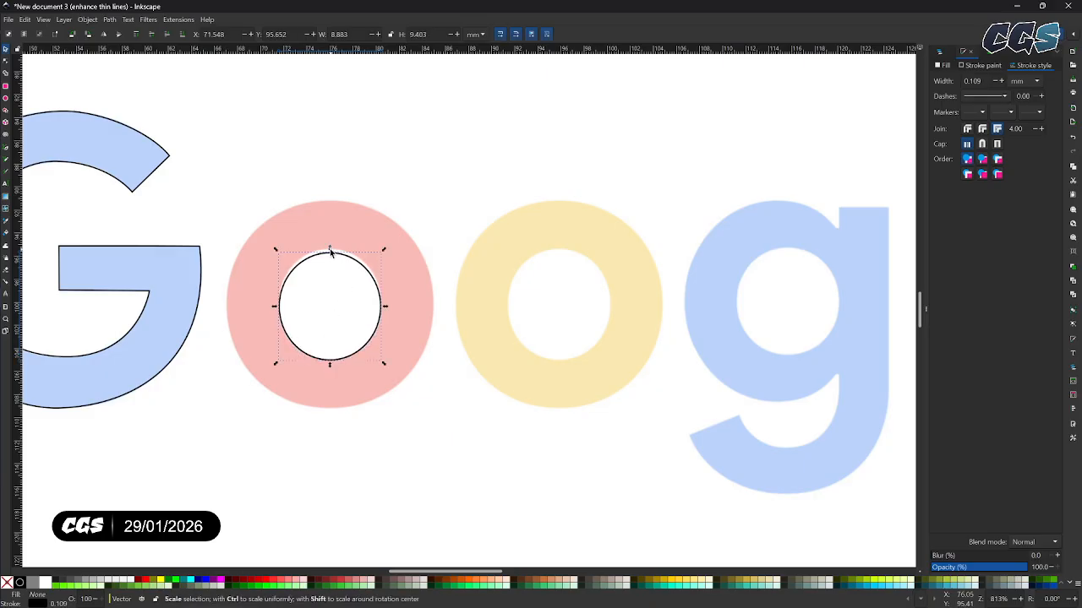
pyautogui.moveTo(330, 251); pyautogui.dragTo(330, 247)
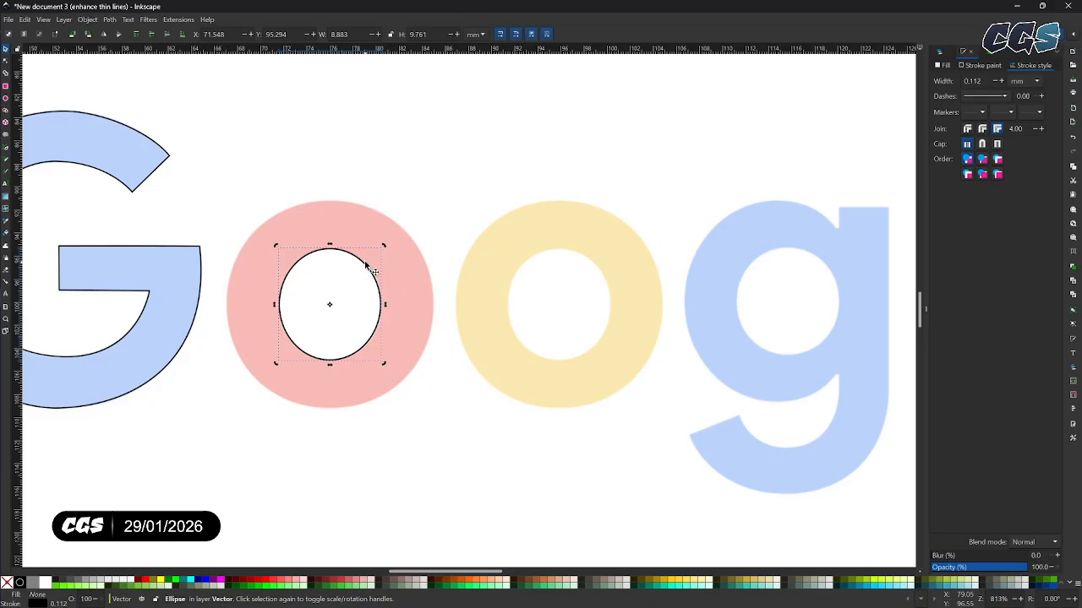
# Step: Paste a copy of the inner ellipse and scale it to about 18.0 by 18.2 mm to fit the red o's outer edge
pyautogui.press('ctrl')
pyautogui.hotkey('ctrl', 'v')
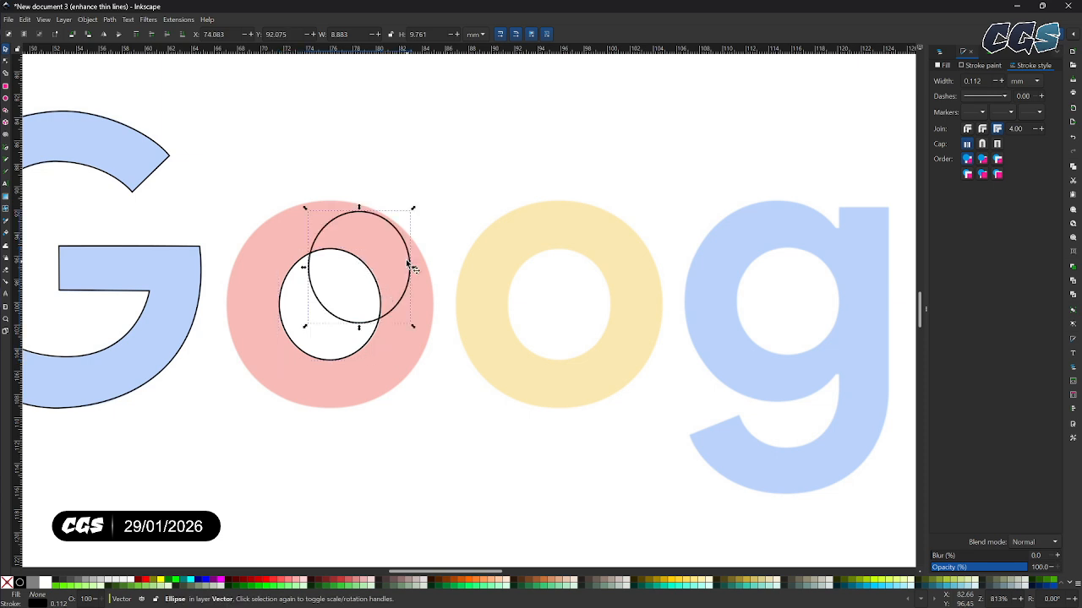
pyautogui.moveTo(408, 254); pyautogui.dragTo(348, 250)
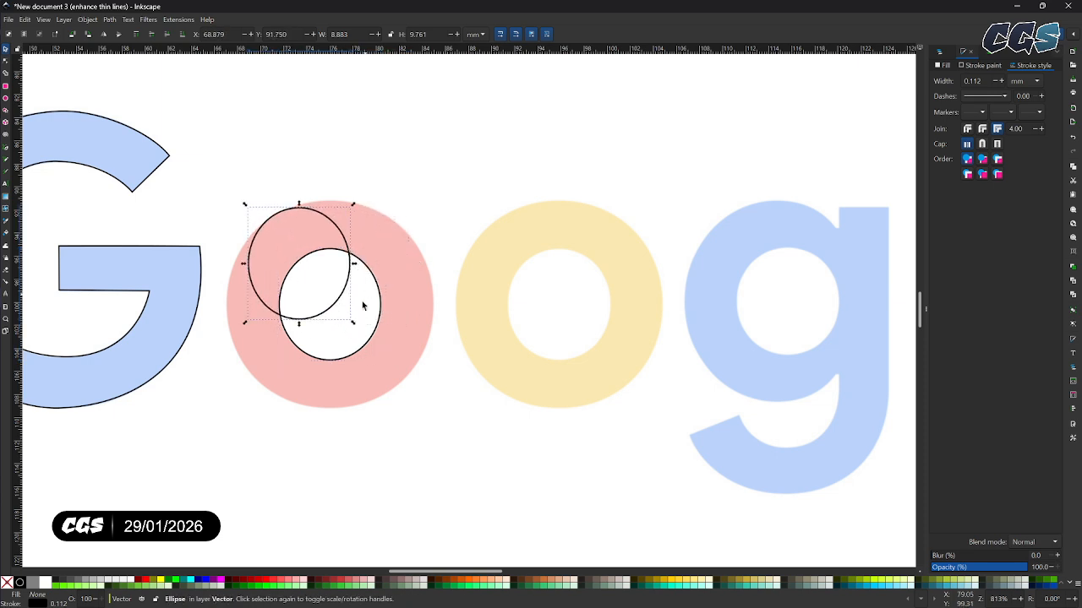
pyautogui.moveTo(354, 322); pyautogui.dragTo(422, 412)
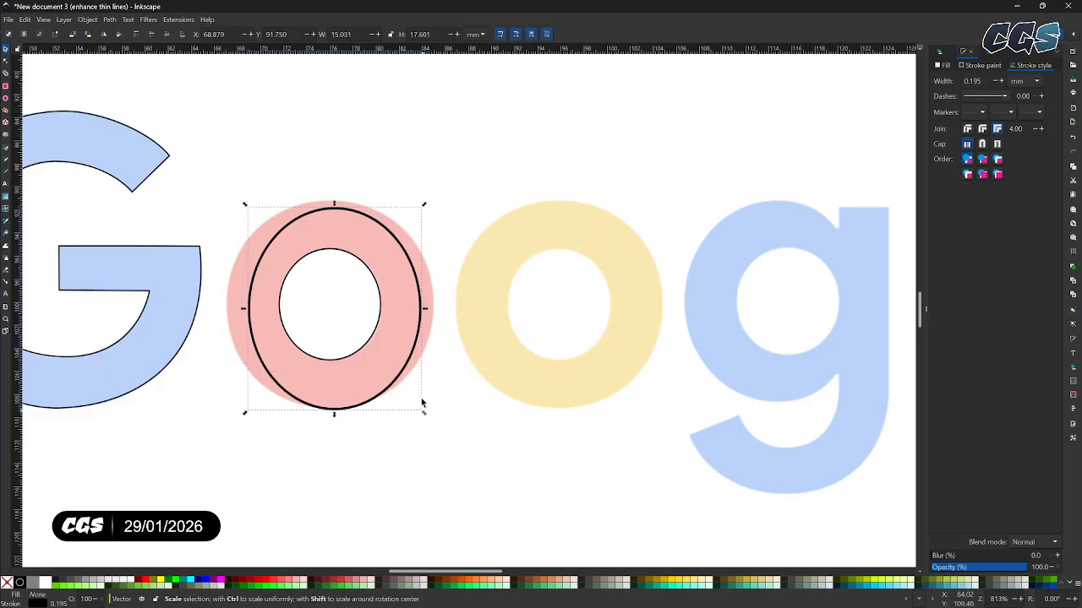
pyautogui.moveTo(425, 309); pyautogui.dragTo(436, 309)
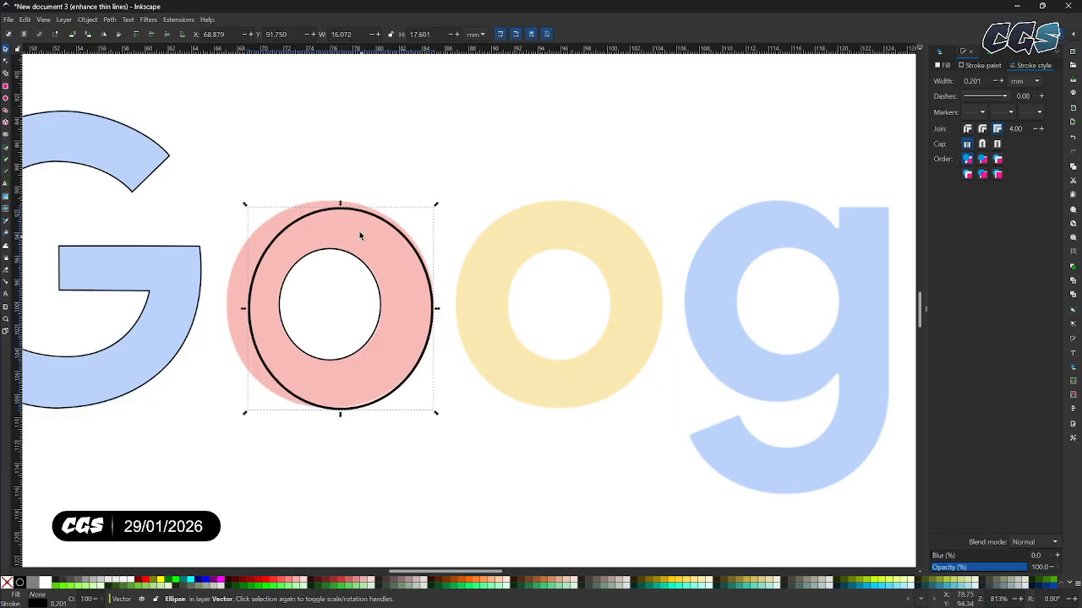
pyautogui.moveTo(338, 203); pyautogui.dragTo(338, 198)
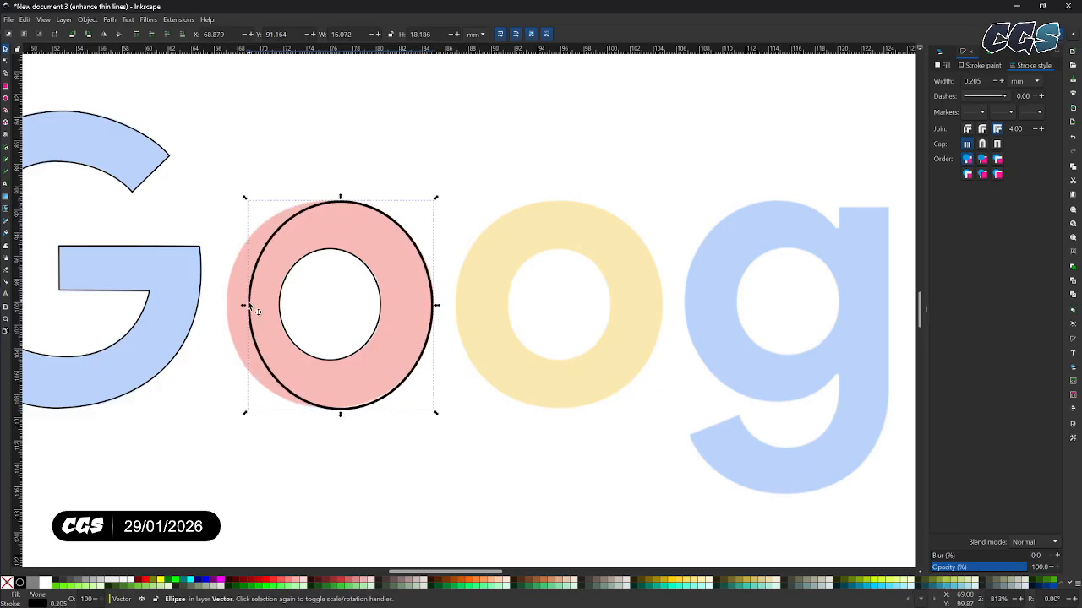
pyautogui.moveTo(250, 310); pyautogui.dragTo(223, 309)
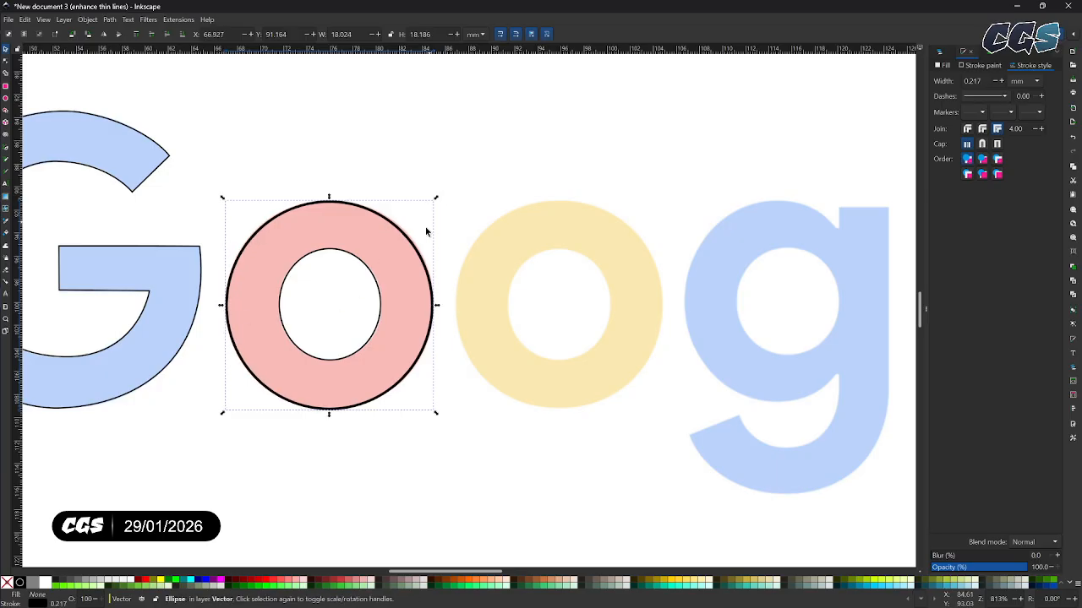
pyautogui.moveTo(437, 307); pyautogui.dragTo(438, 306)
pyautogui.moveTo(454, 198); pyautogui.dragTo(504, 290)
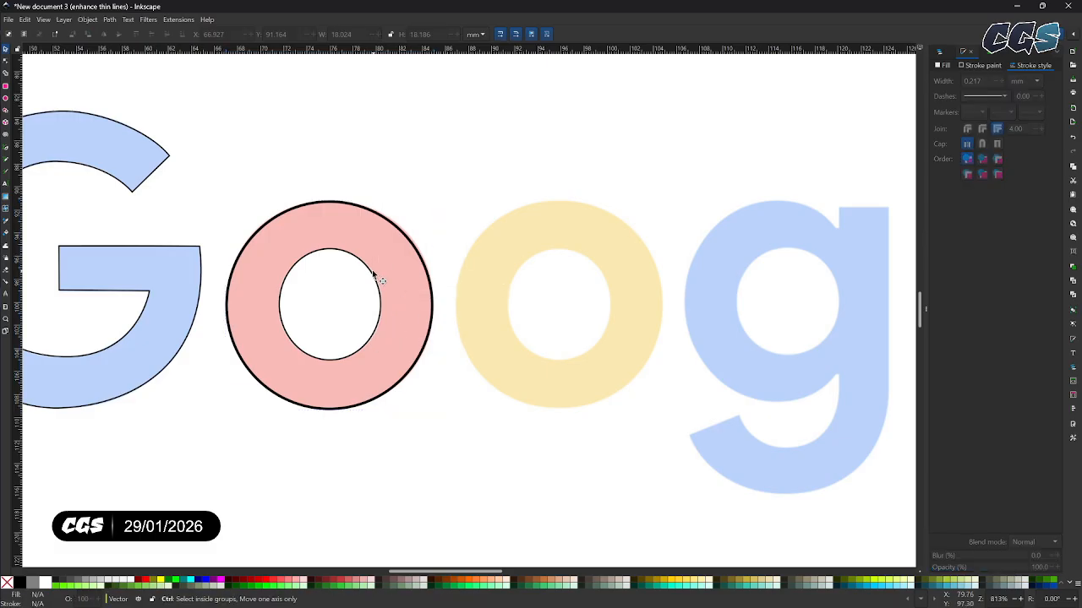
# Step: Refine the red o's outer ellipse to about 18.1 by 18.3 mm by extending its upper and right edges
pyautogui.scroll(2, 373, 270)
pyautogui.click(445, 213)
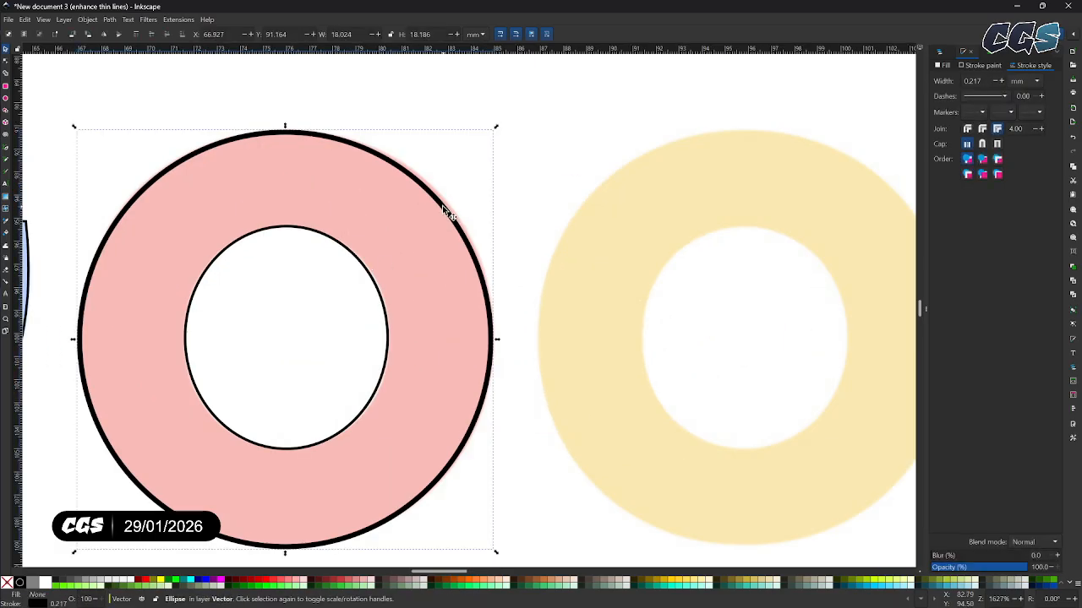
pyautogui.moveTo(286, 128); pyautogui.dragTo(286, 126)
pyautogui.moveTo(497, 340); pyautogui.dragTo(498, 338)
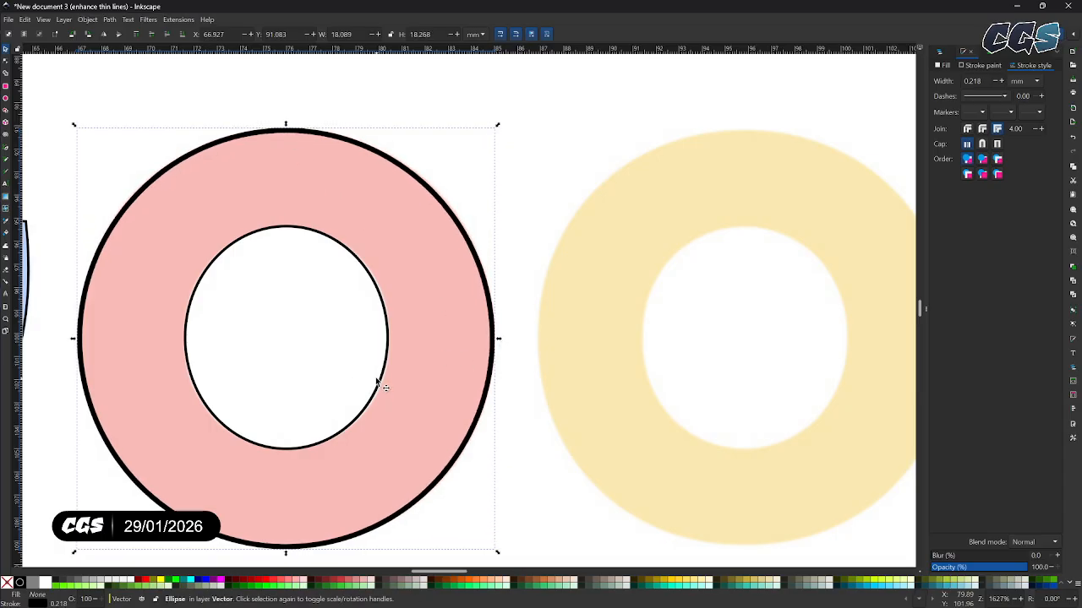
pyautogui.scroll(-2, 359, 349)
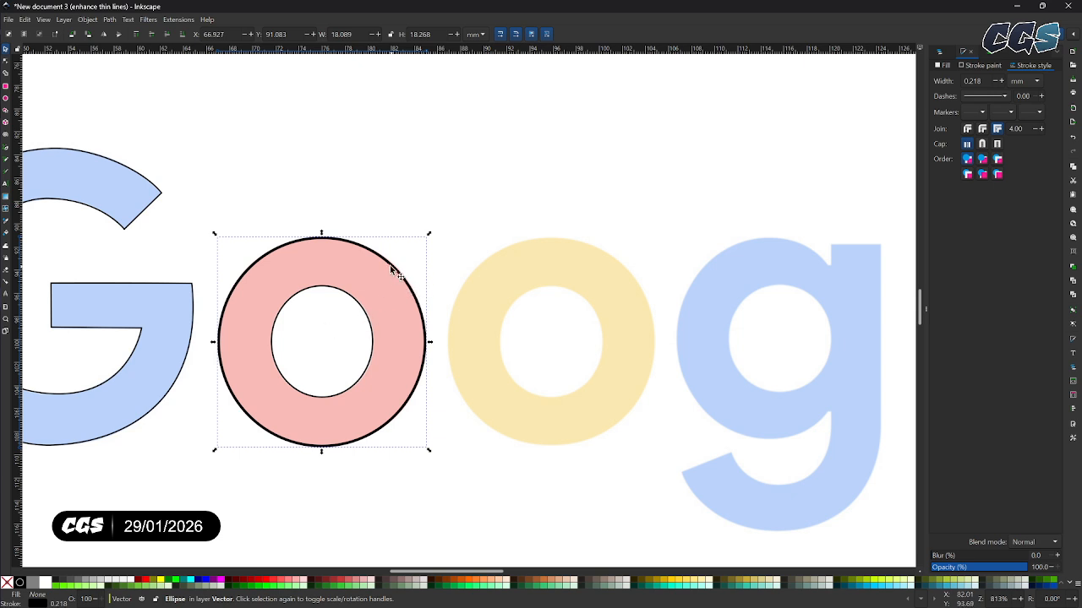
# Step: Convert the red o's outer and inner ellipses from objects to paths
pyautogui.click(109, 19)
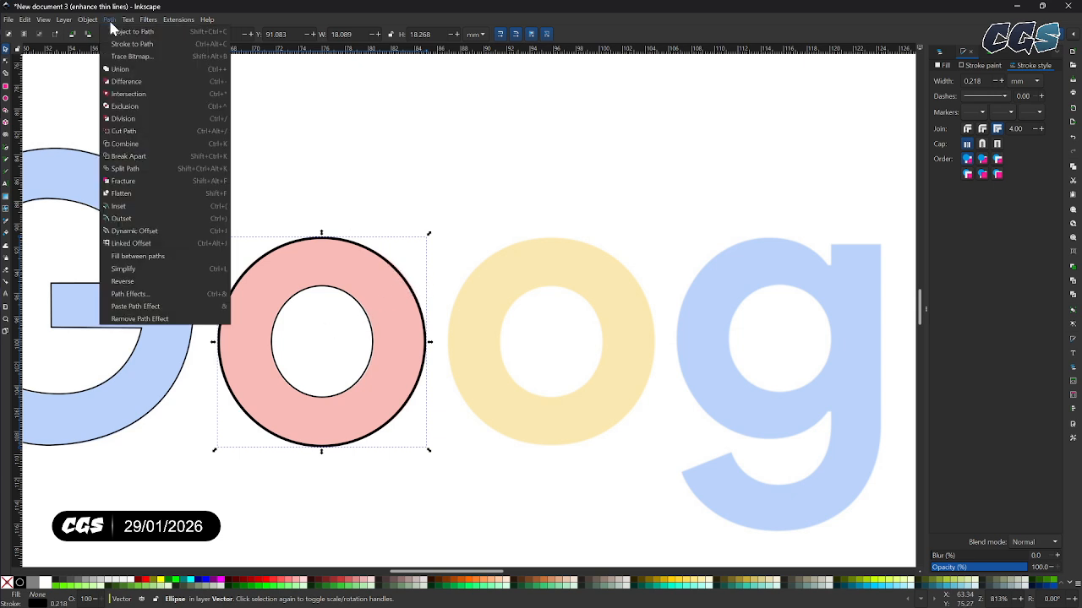
pyautogui.click(154, 32)
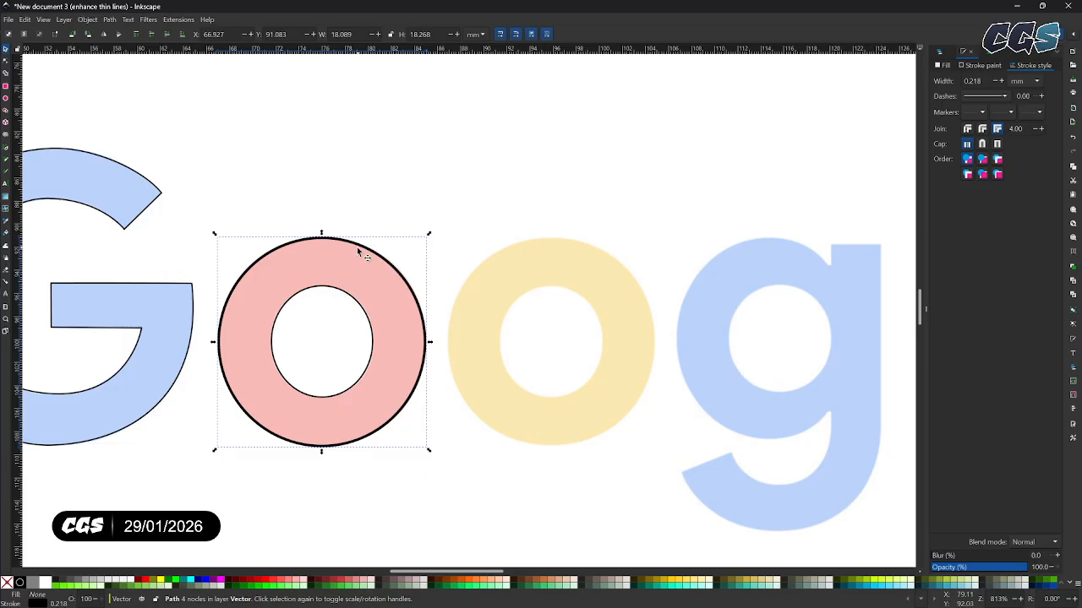
pyautogui.click(350, 297)
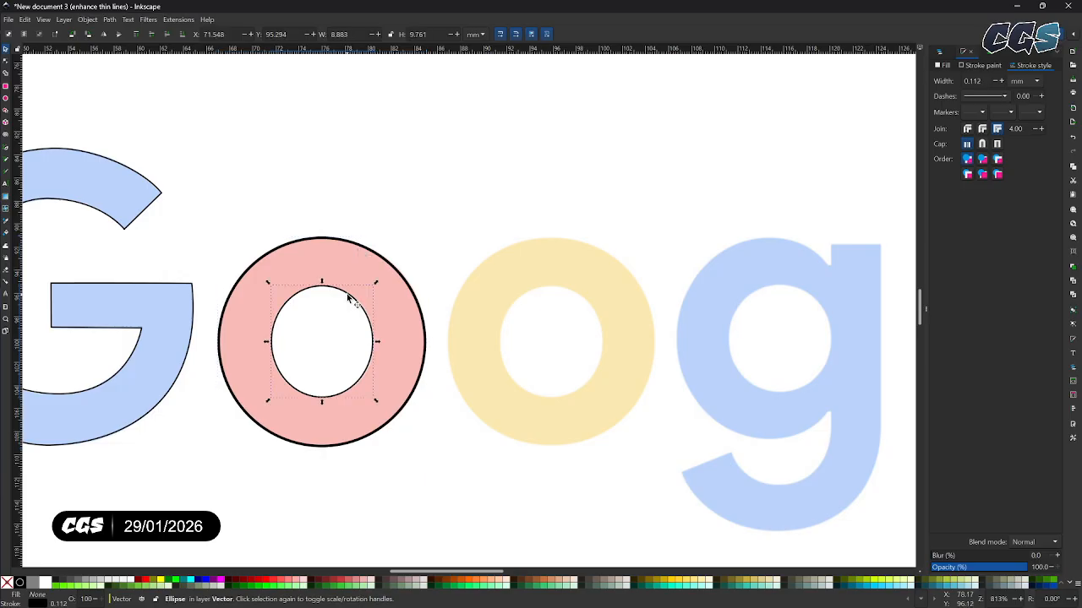
pyautogui.click(110, 20)
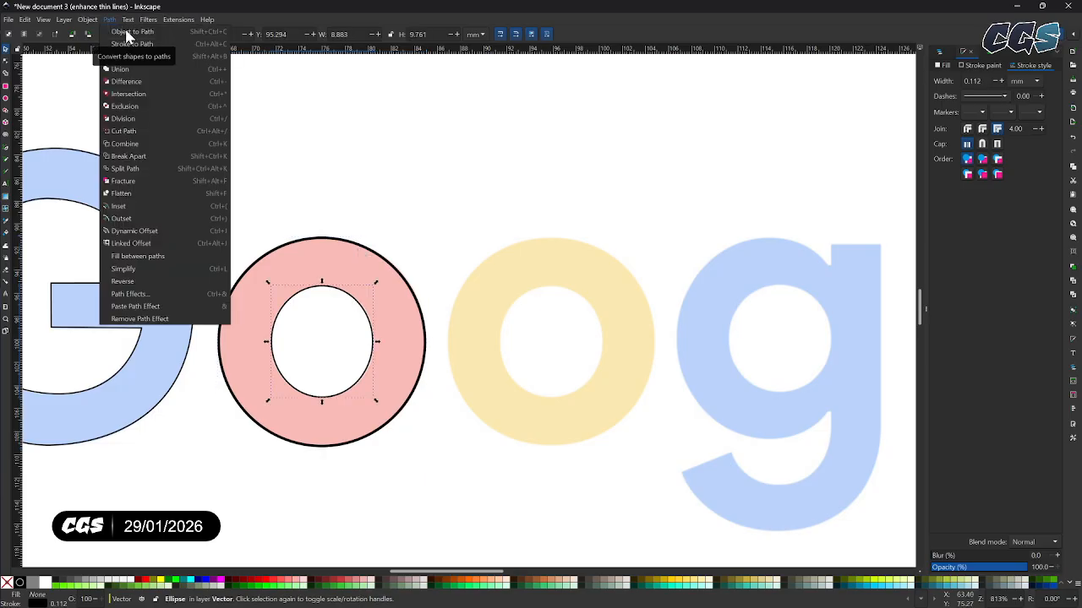
pyautogui.click(128, 32)
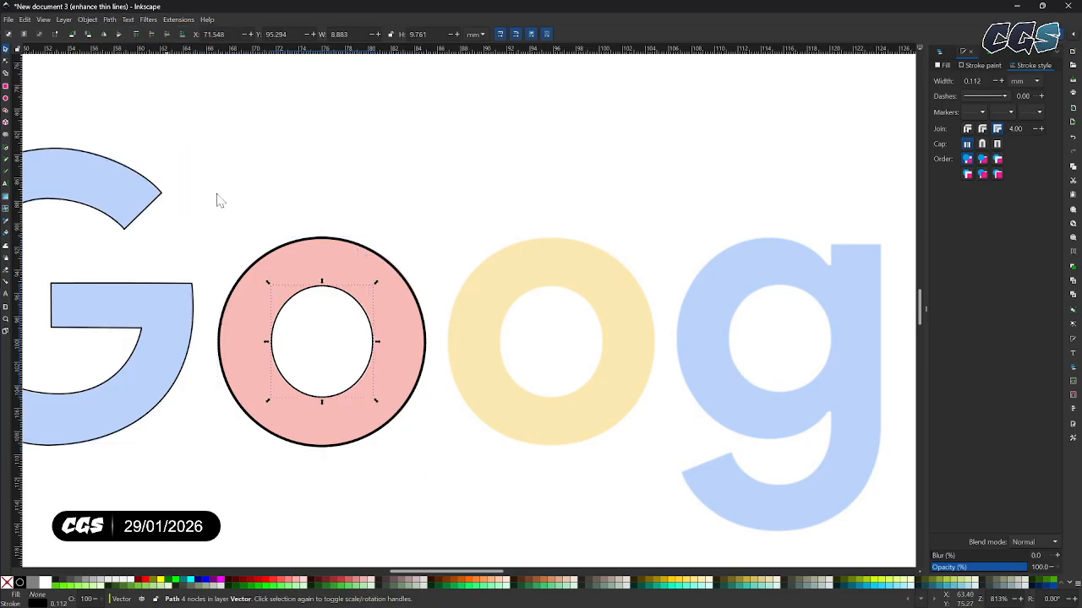
pyautogui.click(370, 385)
pyautogui.moveTo(362, 380)
pyautogui.mouseDown()
pyautogui.moveTo(401, 423)
pyautogui.moveTo(349, 392)
pyautogui.mouseUp()
pyautogui.click(408, 402)
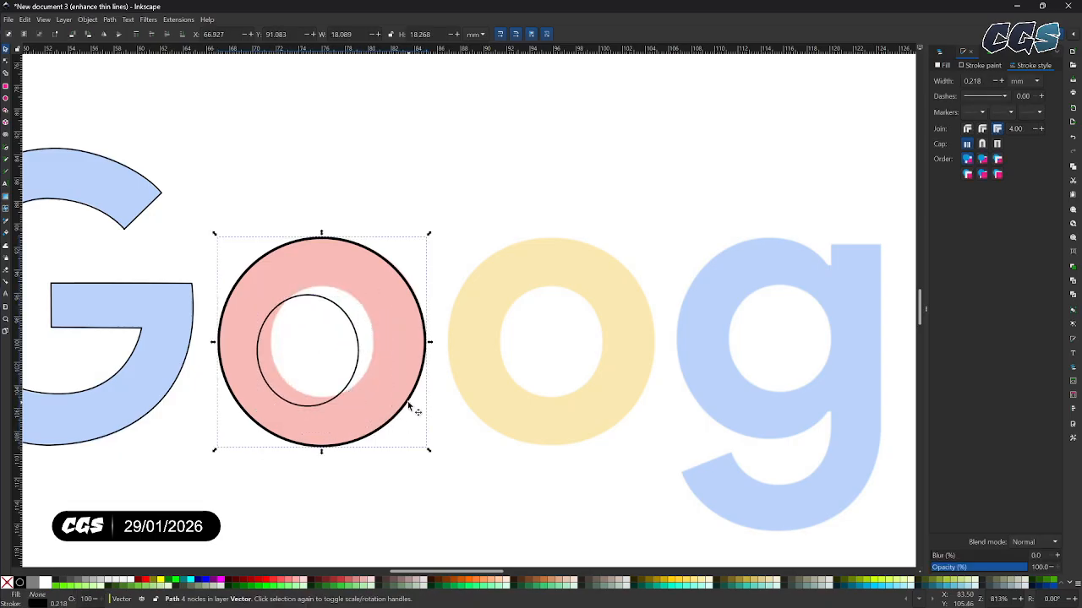
pyautogui.hotkey('ctrl', 'z')
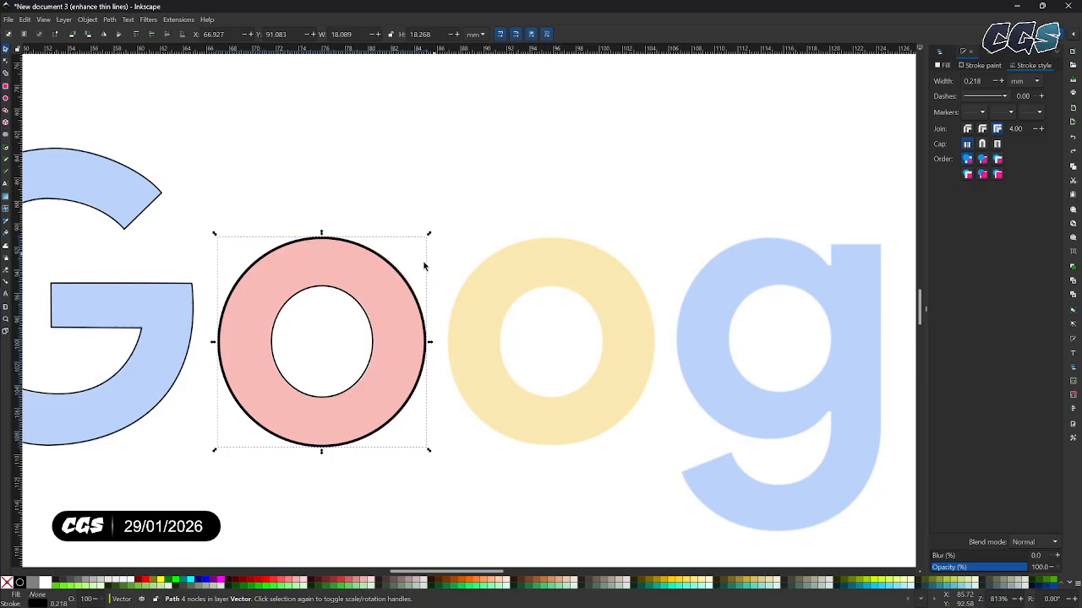
pyautogui.click(109, 19)
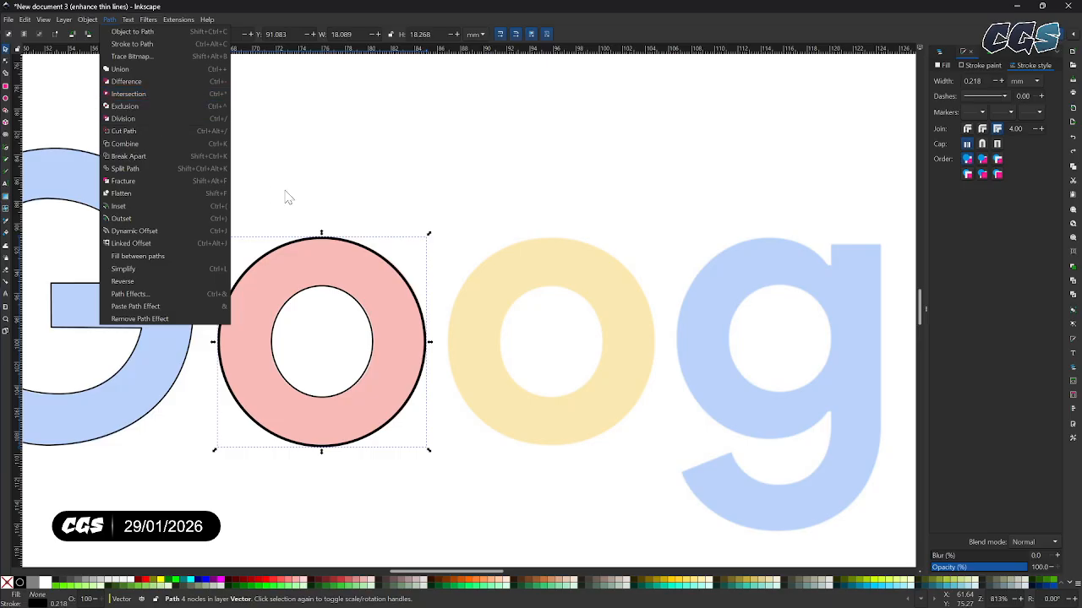
pyautogui.click(359, 198)
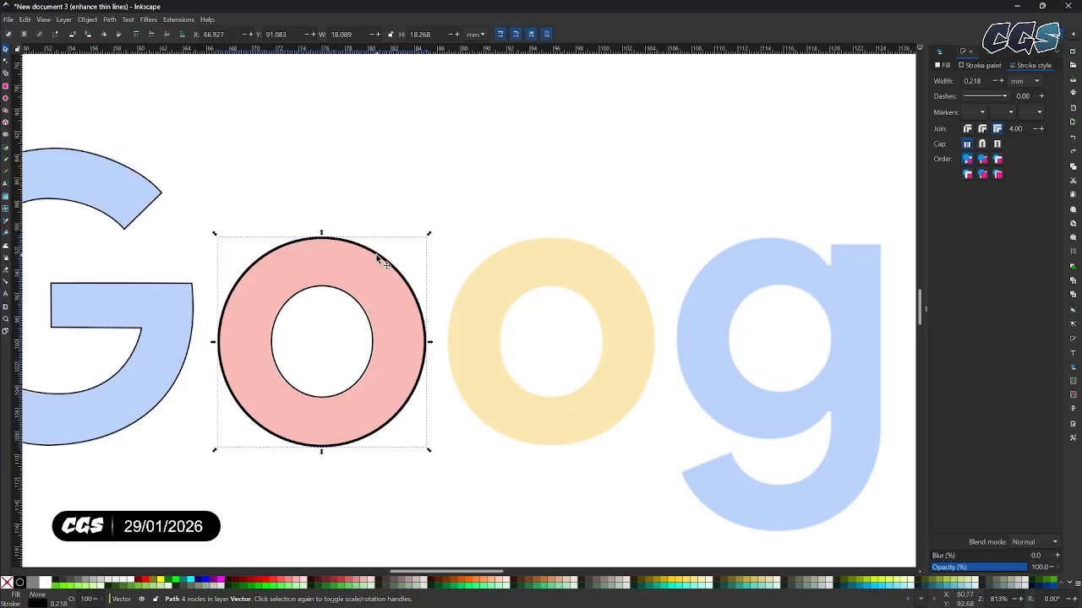
# Step: Fill the red o's outer path with navy and place it beneath the inner path in the stacking order
pyautogui.click(203, 580)
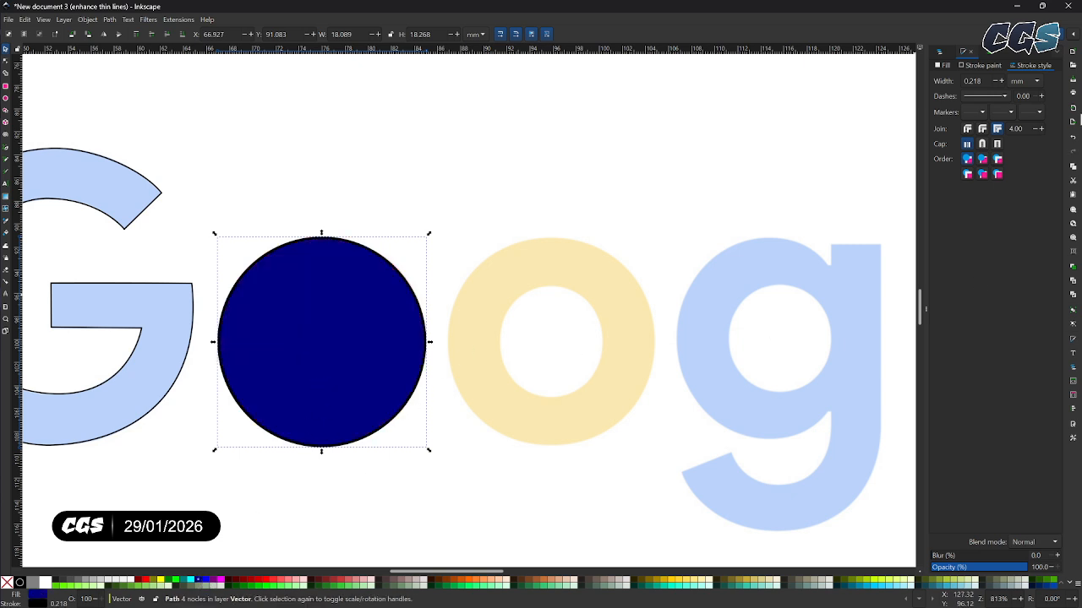
pyautogui.click(938, 52)
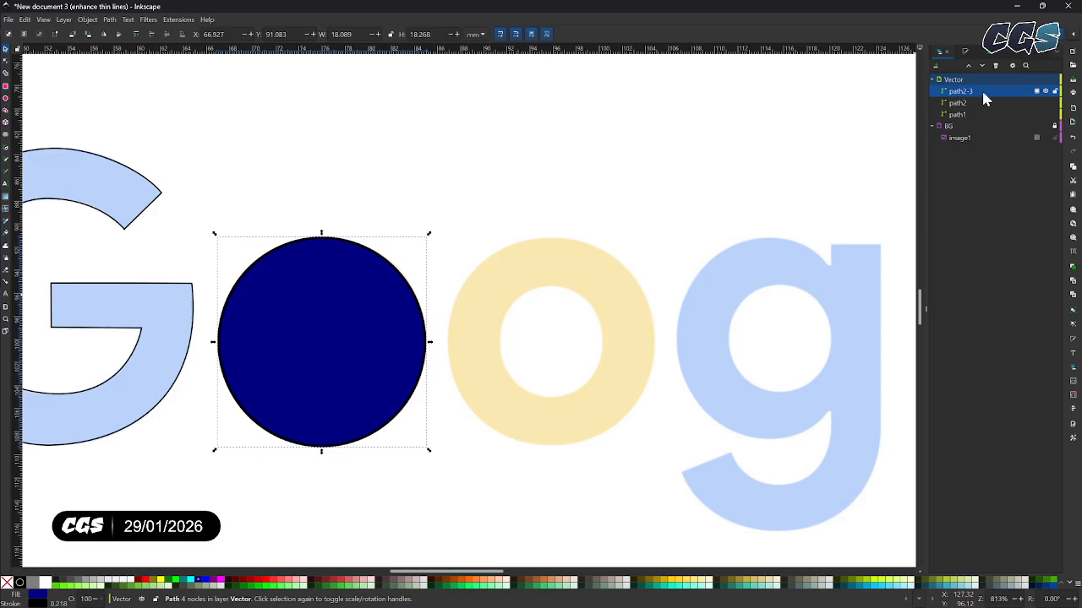
pyautogui.moveTo(984, 94); pyautogui.dragTo(985, 107)
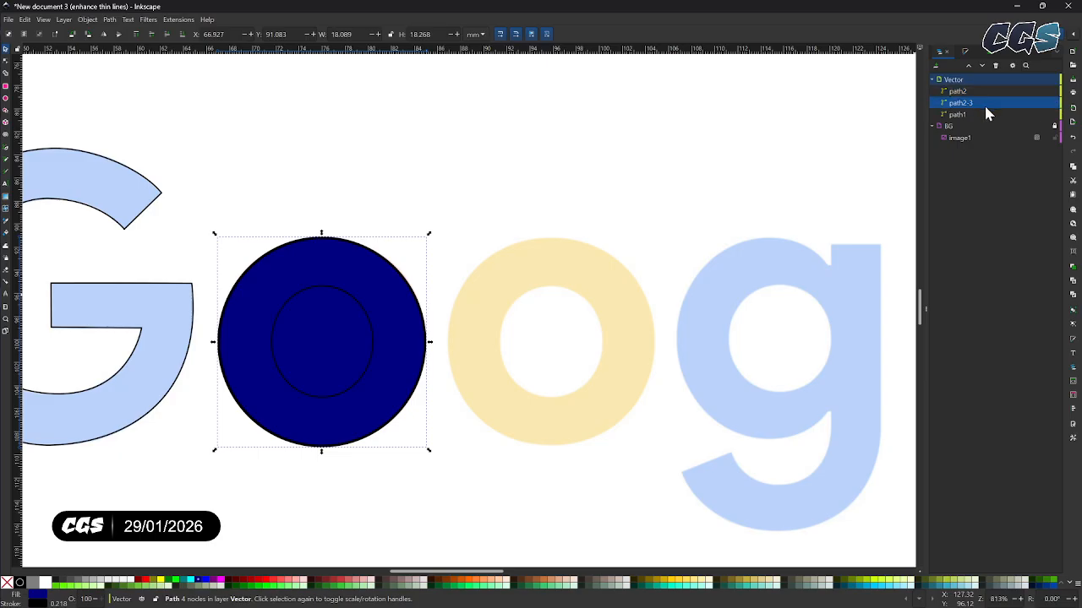
# Step: Fill the red o's inner path with purple
pyautogui.click(373, 331)
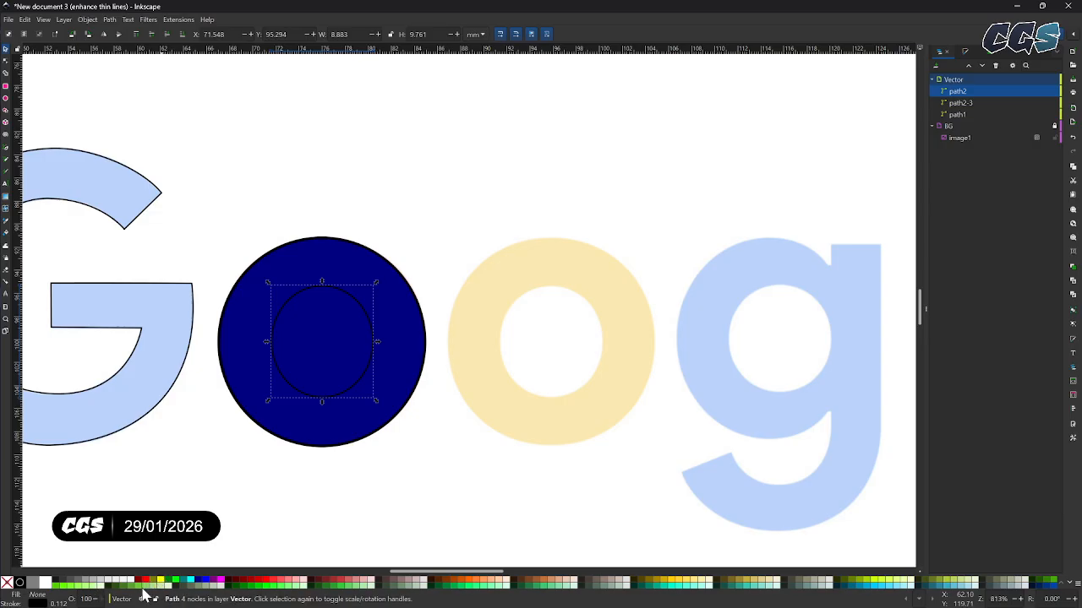
pyautogui.click(118, 583)
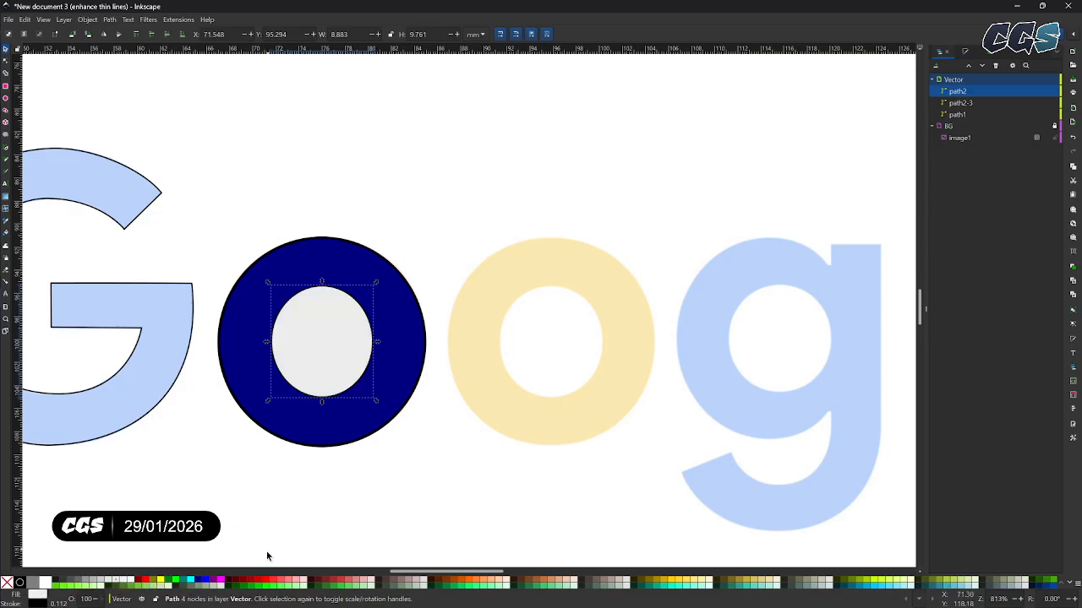
pyautogui.click(217, 582)
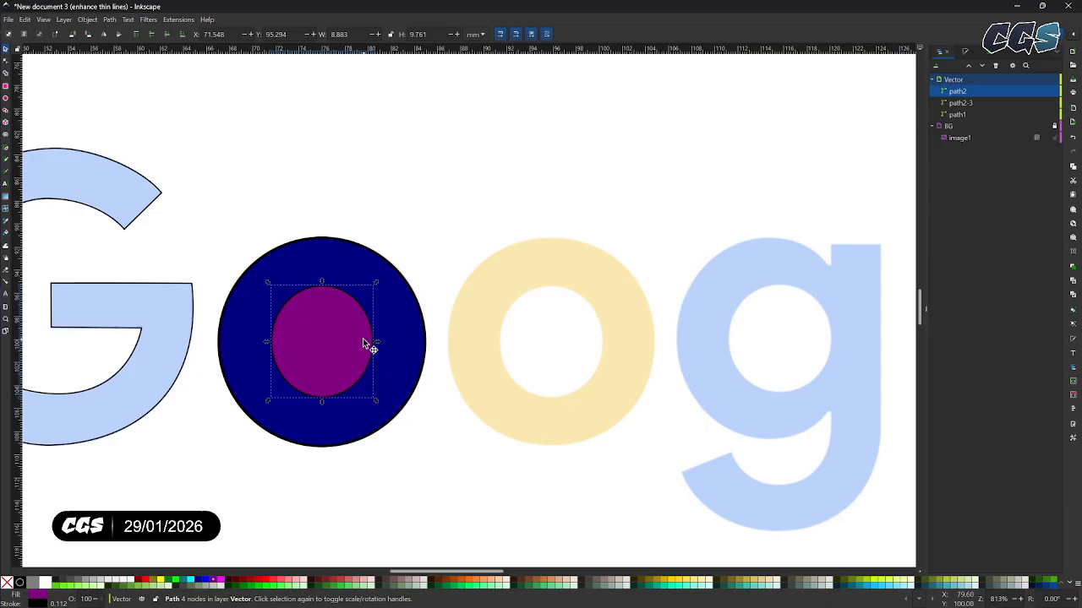
# Step: Cut the purple inner path out of the navy outer path with Difference to form a ring
pyautogui.click(408, 285)
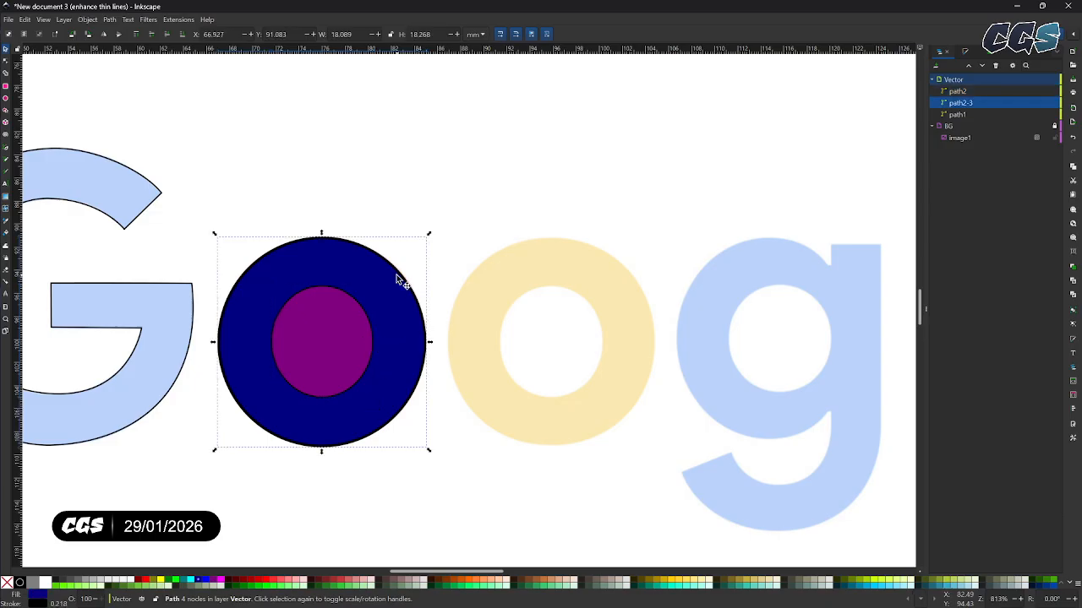
pyautogui.keyDown('shift'); pyautogui.click(350, 328); pyautogui.keyUp('shift')
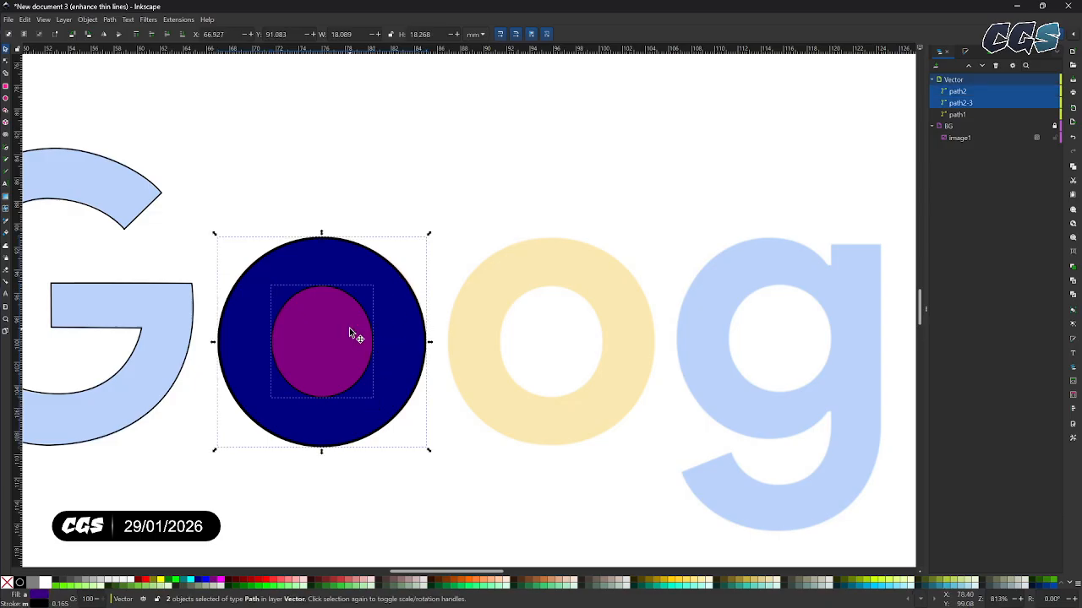
pyautogui.click(109, 19)
pyautogui.click(135, 82)
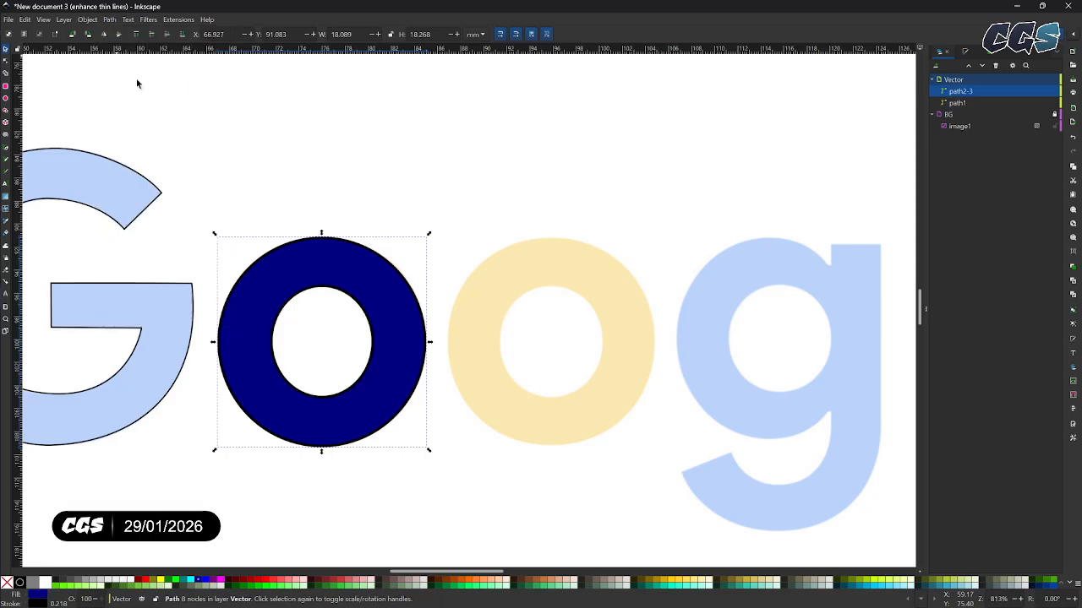
# Step: Try to duplicate the navy ring by stamping it while moving one ring over the yellow o
pyautogui.moveTo(382, 311)
pyautogui.mouseDown()
pyautogui.moveTo(445, 302)
pyautogui.moveTo(415, 268)
pyautogui.moveTo(345, 277)
pyautogui.moveTo(360, 344)
pyautogui.moveTo(386, 309)
pyautogui.mouseUp()
pyautogui.hotkey('ctrl', 'z')
pyautogui.press('space')
pyautogui.moveTo(380, 329); pyautogui.dragTo(645, 339)
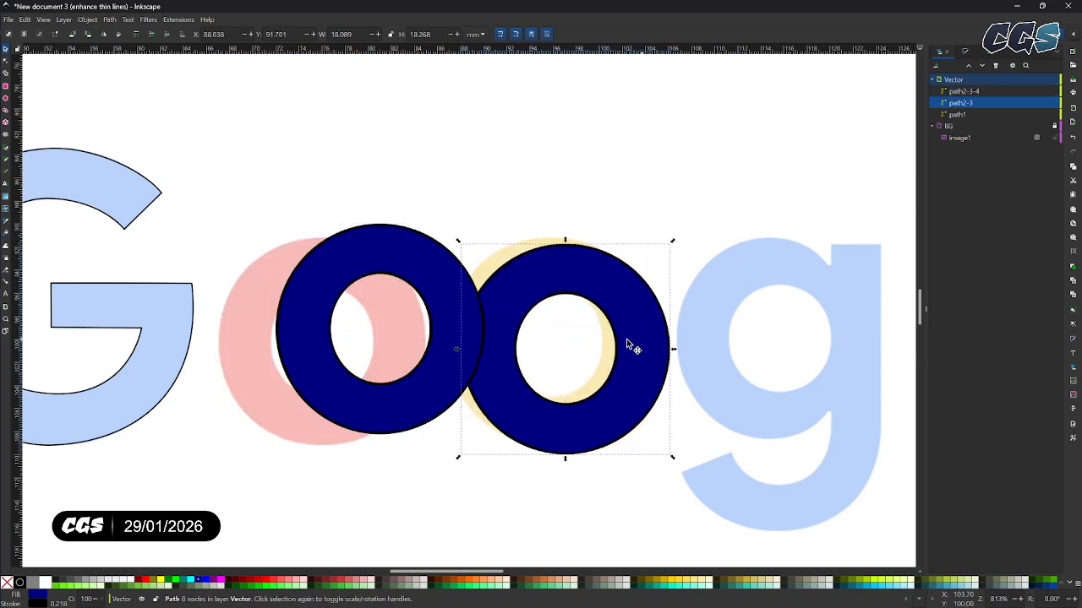
# Step: Move the stamped ring back onto the red o and delete the ring over the yellow o
pyautogui.click(395, 389)
pyautogui.moveTo(396, 389); pyautogui.dragTo(354, 395)
pyautogui.click(534, 407)
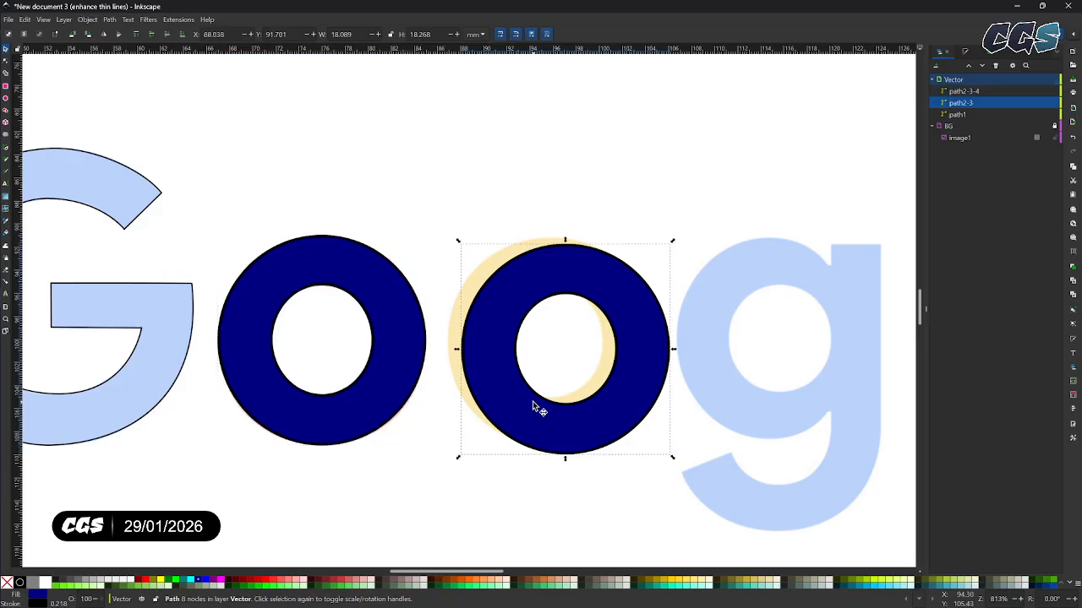
pyautogui.press('Delete')
pyautogui.click(382, 387)
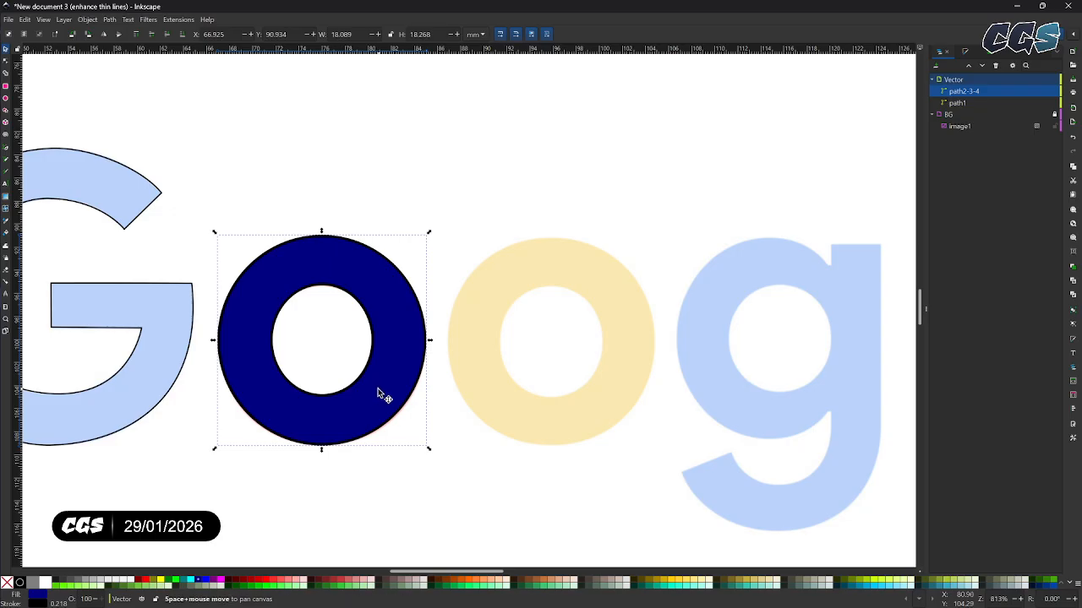
pyautogui.press('e')
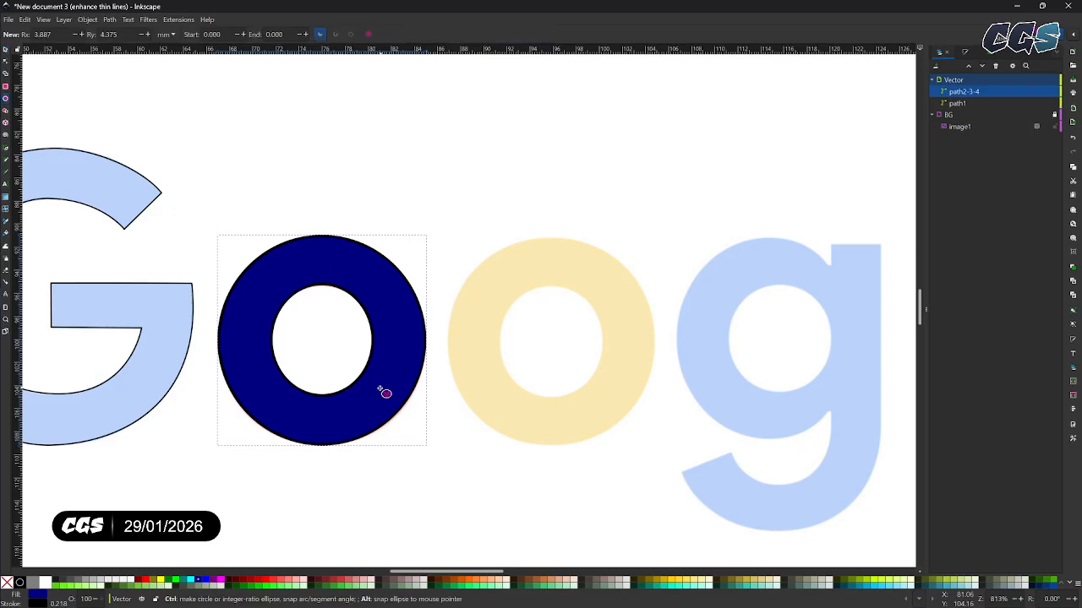
pyautogui.click(6, 49)
pyautogui.moveTo(277, 421); pyautogui.dragTo(470, 427)
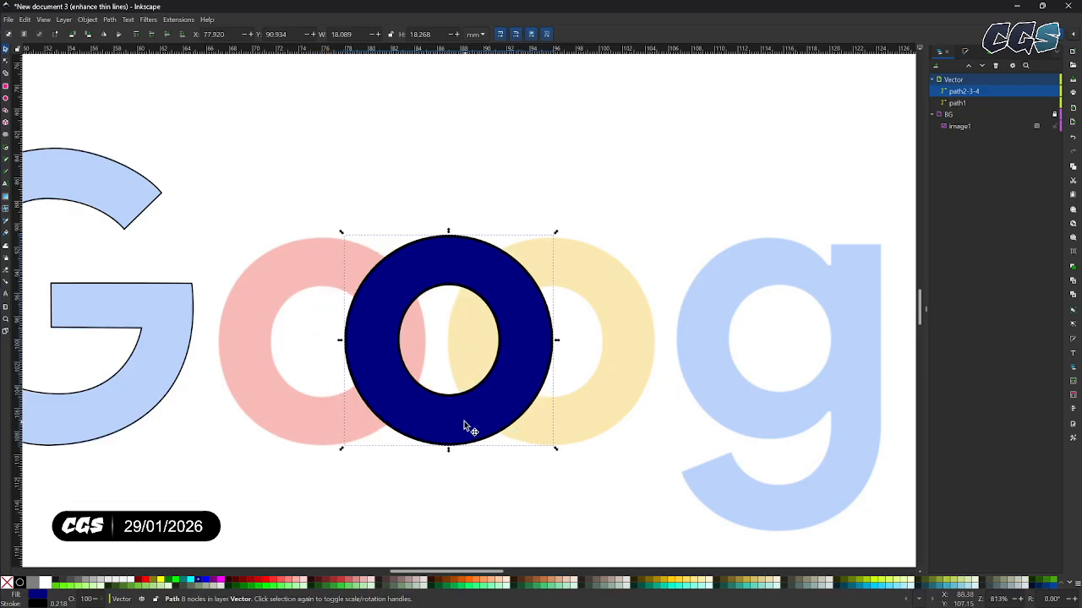
pyautogui.hotkey('ctrl', 'z')
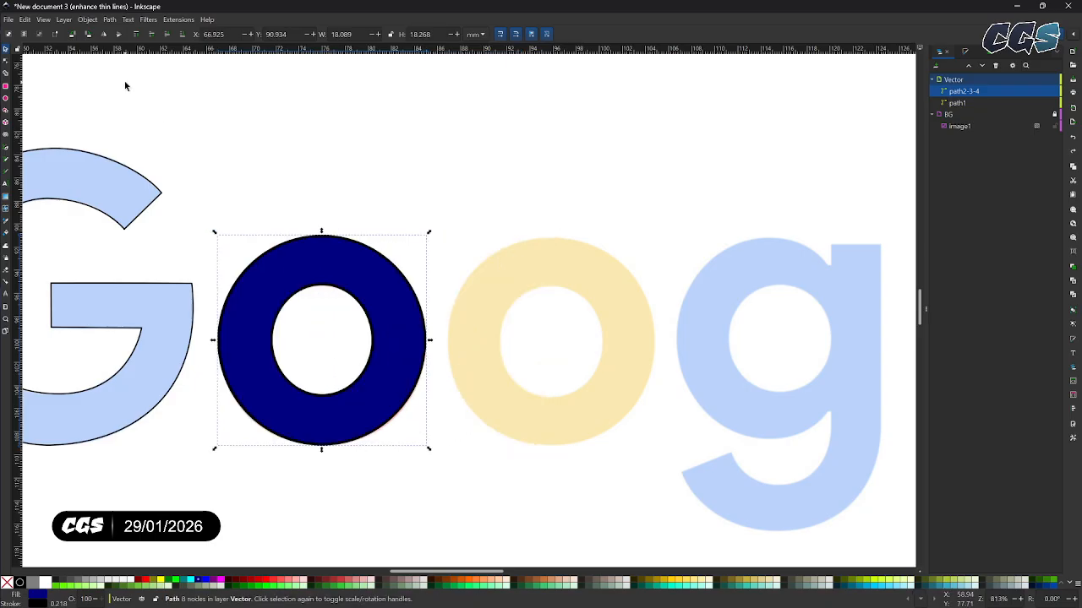
# Step: Duplicate the navy ring on the red o and move the copy horizontally over the yellow o
pyautogui.click(86, 20)
pyautogui.moveTo(27, 19)
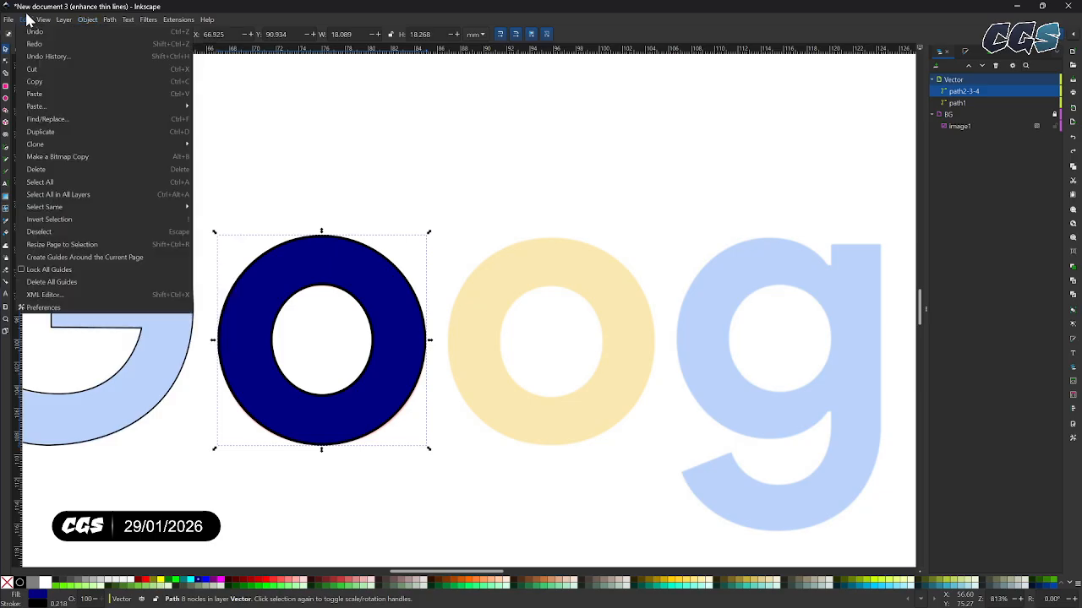
pyautogui.click(64, 132)
pyautogui.moveTo(359, 407); pyautogui.dragTo(595, 481)
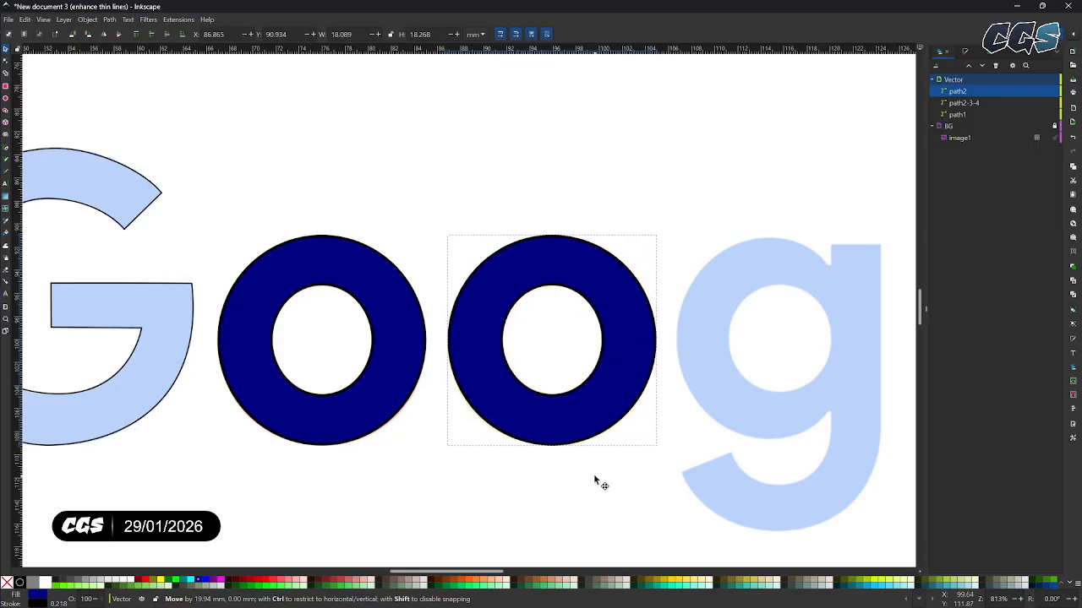
# Step: Draw a rectangle about 4.5 mm wide and 24.8 mm high covering the green l
pyautogui.moveTo(594, 475); pyautogui.dragTo(244, 432)
pyautogui.moveTo(607, 433); pyautogui.dragTo(601, 492)
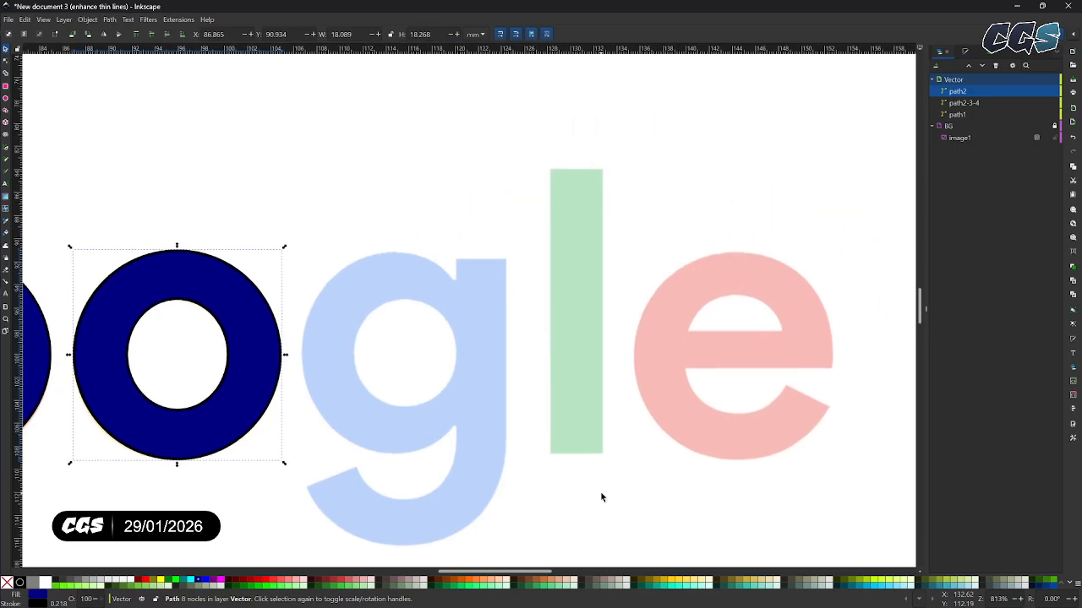
pyautogui.scroll(1, 601, 492)
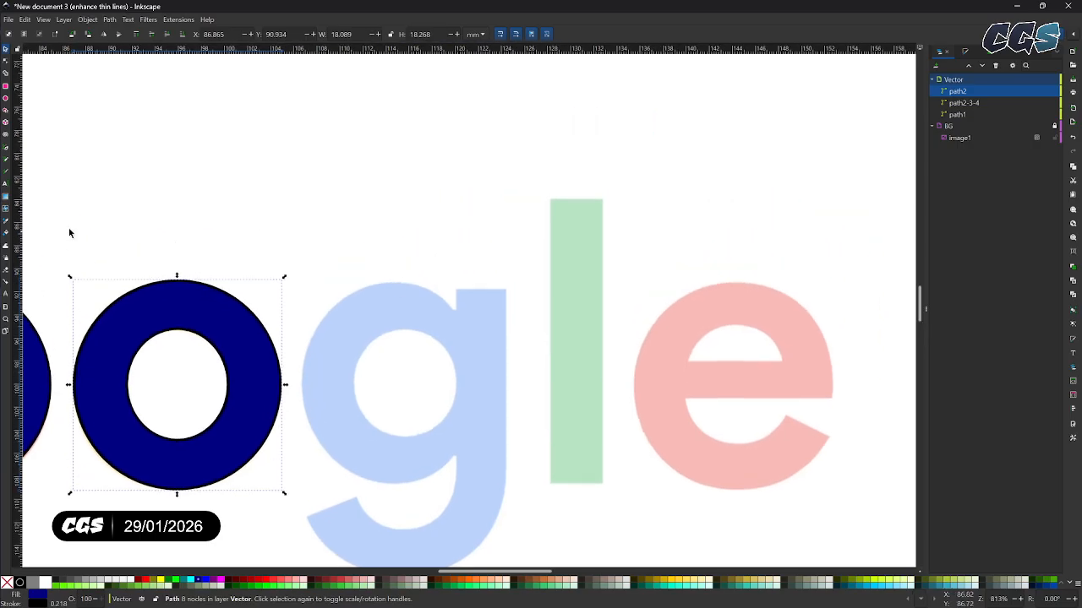
pyautogui.click(5, 88)
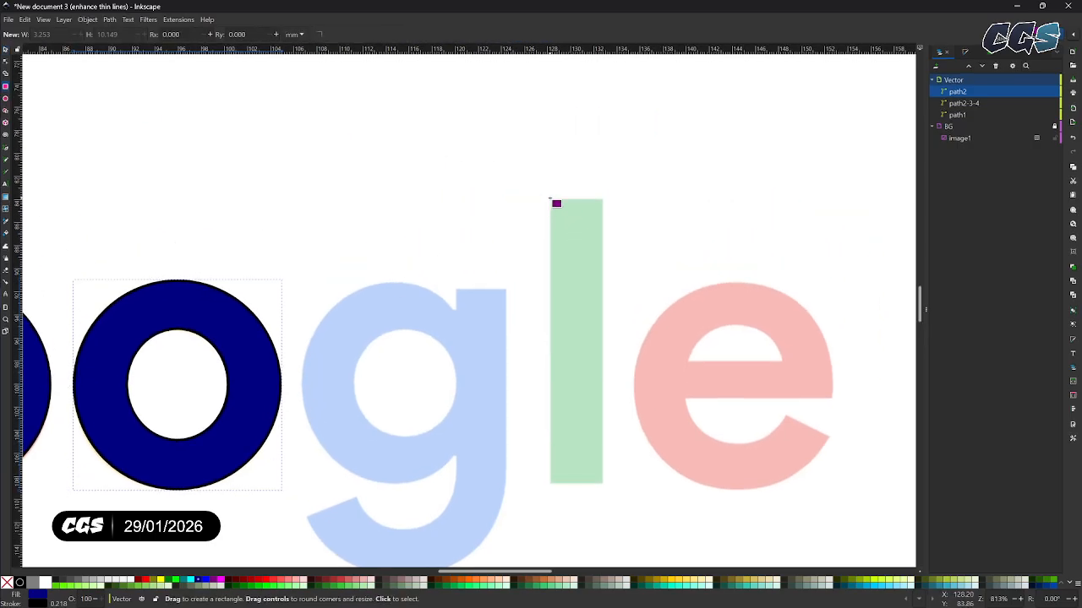
pyautogui.moveTo(549, 199)
pyautogui.mouseDown()
pyautogui.moveTo(597, 341)
pyautogui.moveTo(602, 483)
pyautogui.mouseUp()
# Step: Draw an ellipse about 7.5 mm wide and 8.6 mm high inside the round opening of the blue g
pyautogui.moveTo(433, 413); pyautogui.dragTo(512, 311)
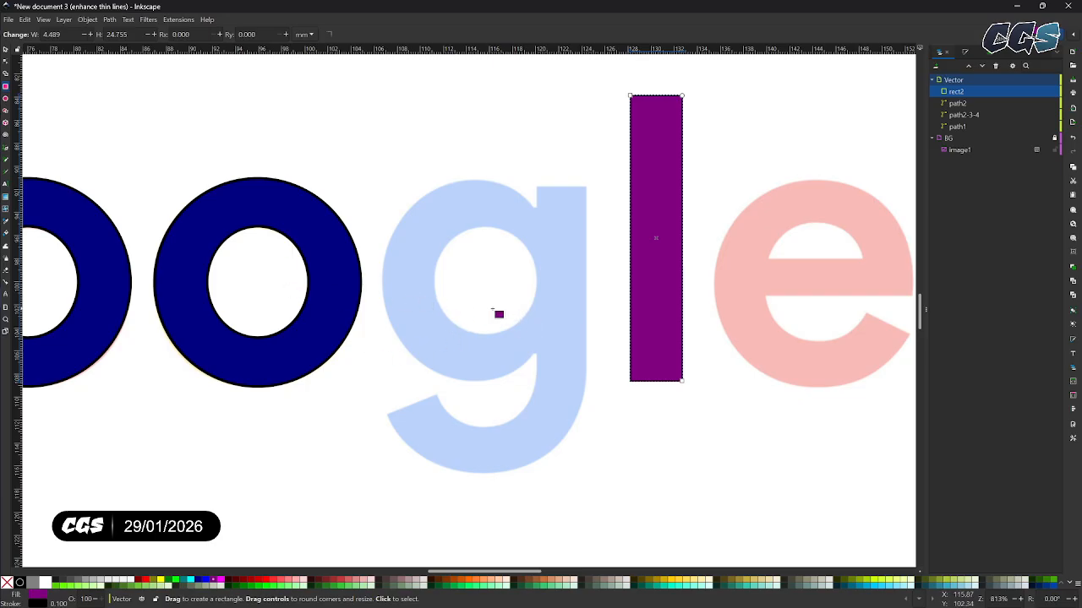
pyautogui.click(6, 99)
pyautogui.moveTo(440, 232); pyautogui.dragTo(522, 331)
# Step: Stretch the ellipse upward and to both sides to about 9.0 by 9.1 mm so it fills the g's round opening
pyautogui.press('space')
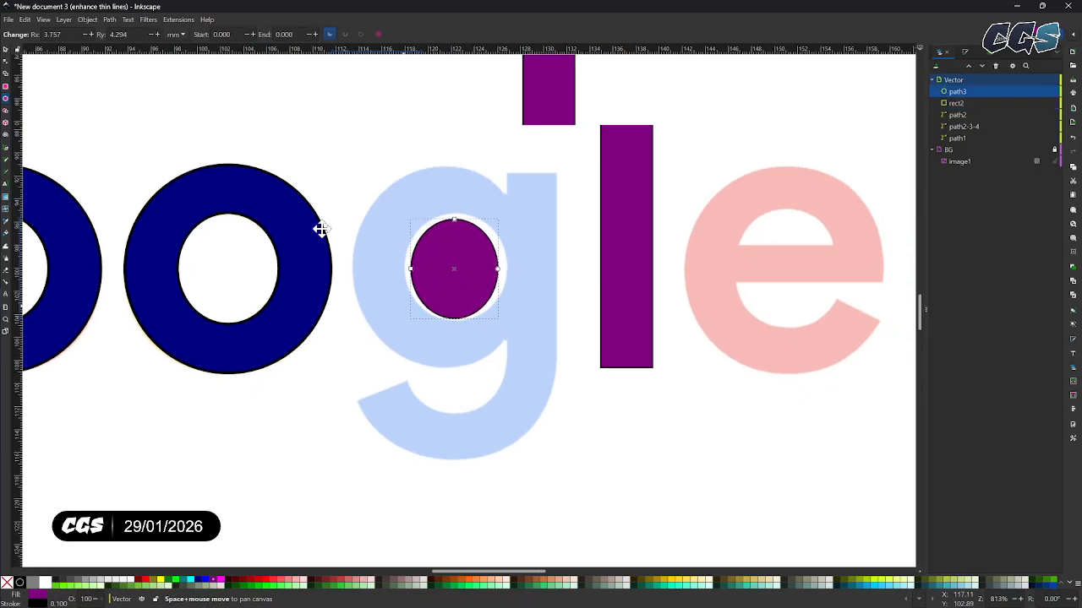
pyautogui.click(6, 51)
pyautogui.press('space')
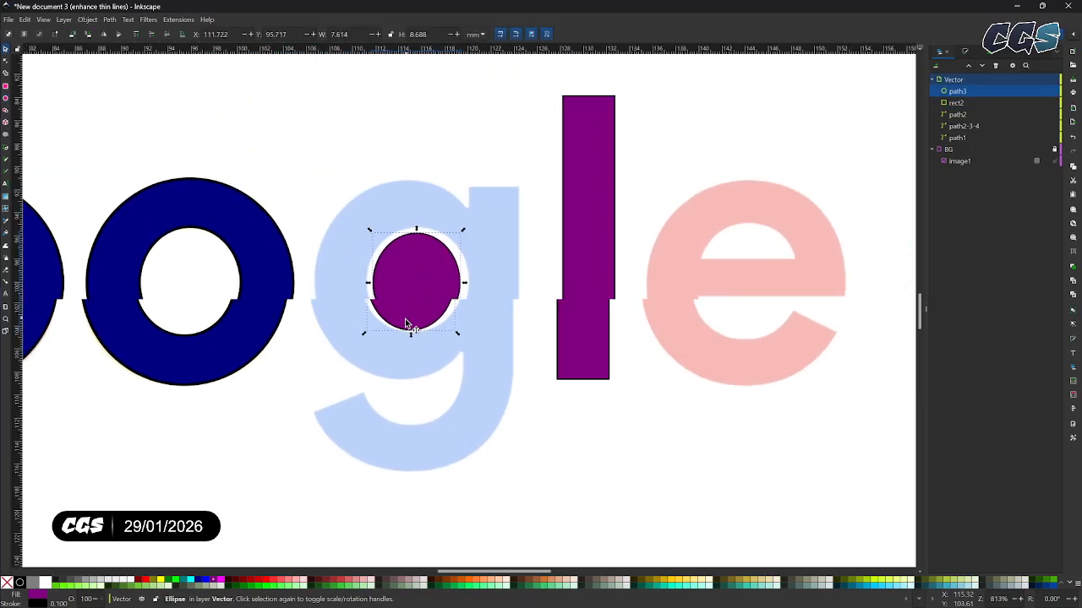
pyautogui.click(388, 283)
pyautogui.click(420, 243)
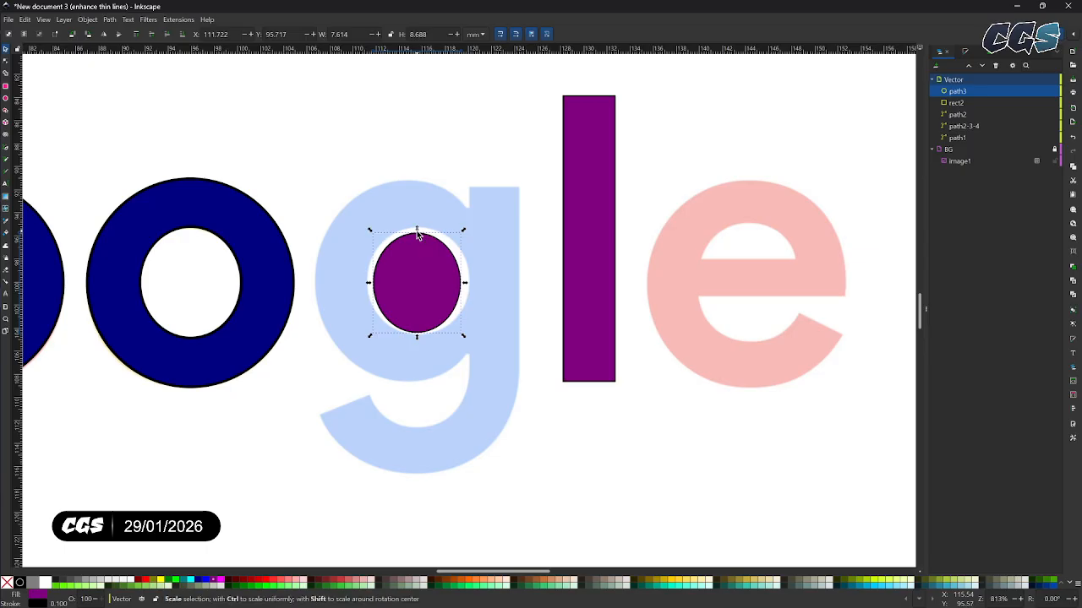
pyautogui.moveTo(417, 234); pyautogui.dragTo(419, 228)
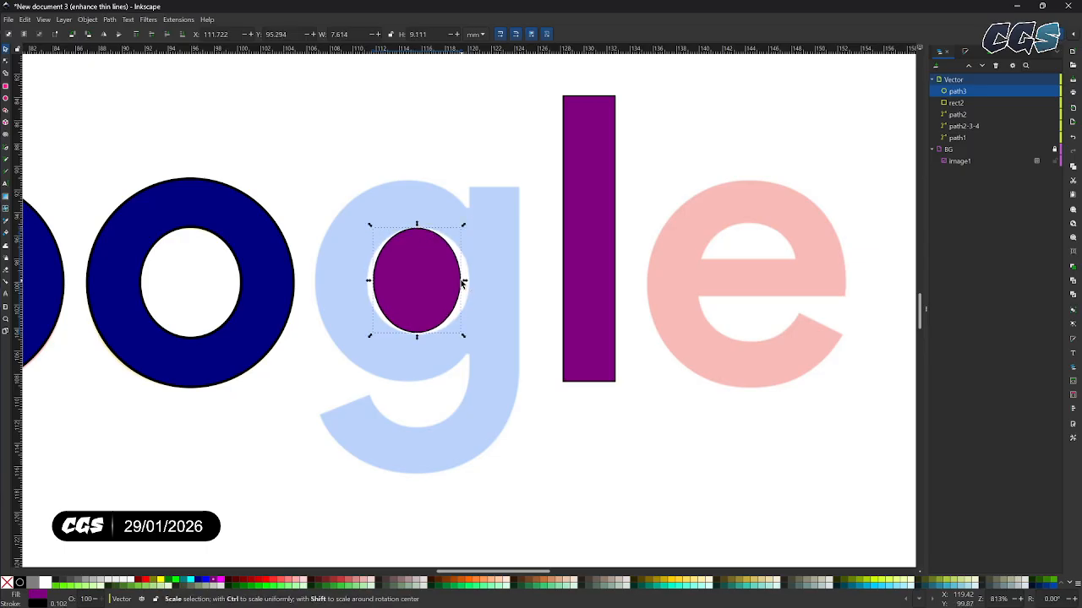
pyautogui.moveTo(464, 281); pyautogui.dragTo(471, 280)
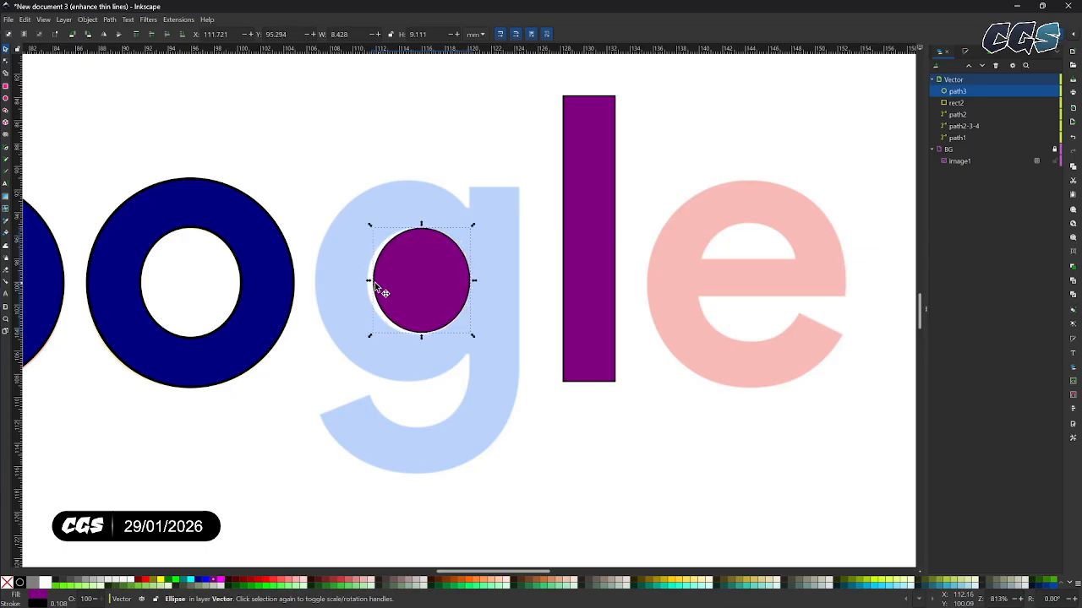
pyautogui.moveTo(368, 281); pyautogui.dragTo(362, 281)
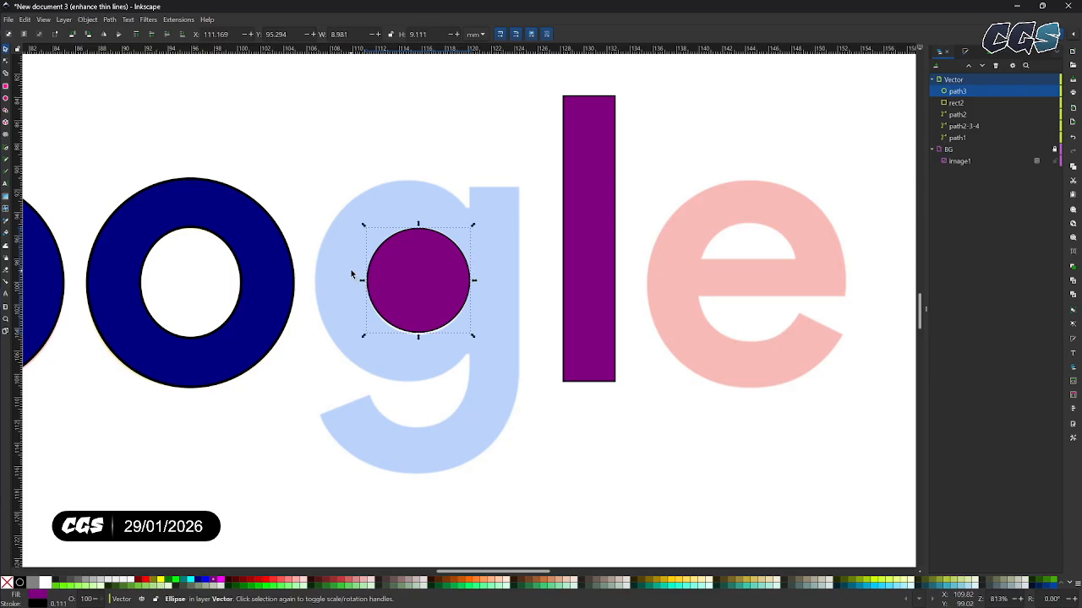
# Step: Start a Pen path at the g's upper notch beside the stem and curve it to the top of the bowl
pyautogui.click(5, 150)
pyautogui.scroll(3, 427, 207)
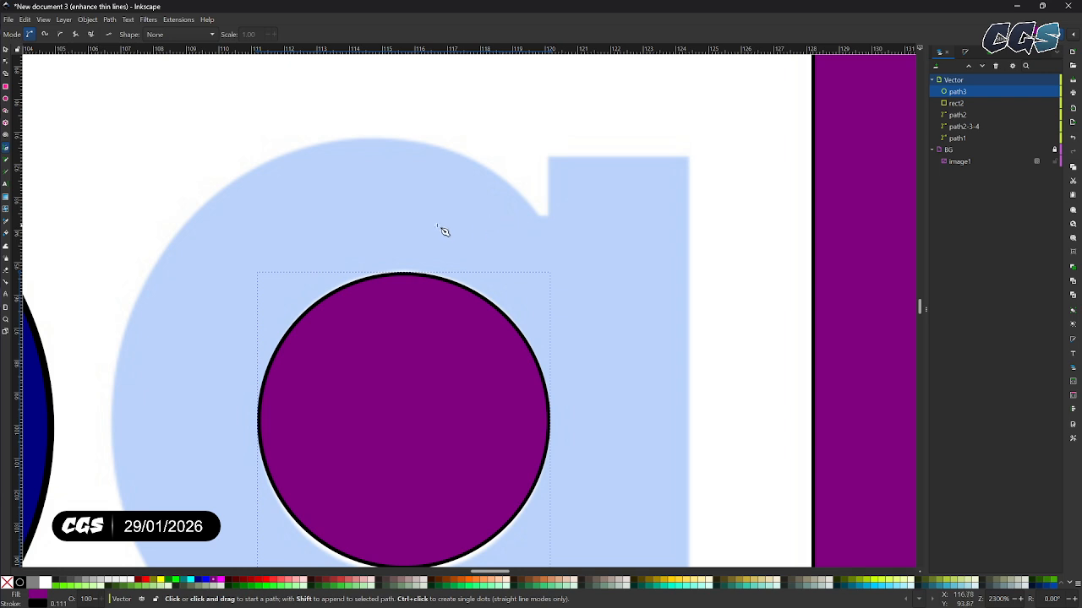
pyautogui.moveTo(438, 225); pyautogui.dragTo(501, 213)
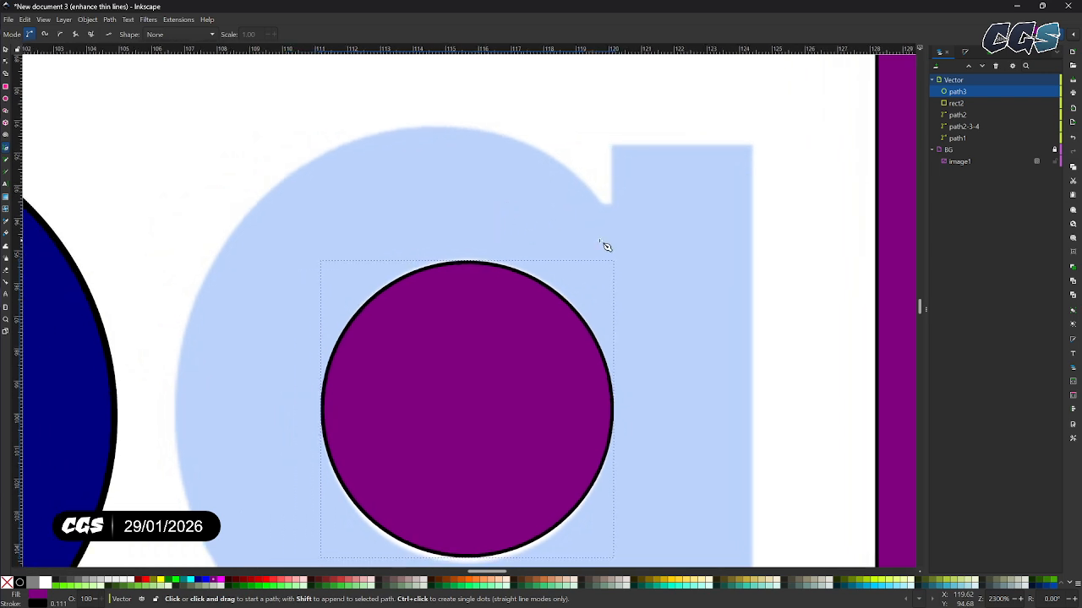
pyautogui.scroll(2, 532, 264)
pyautogui.scroll(-2, 533, 264)
pyautogui.scroll(-1, 534, 266)
pyautogui.scroll(3, 534, 266)
pyautogui.scroll(-2, 534, 265)
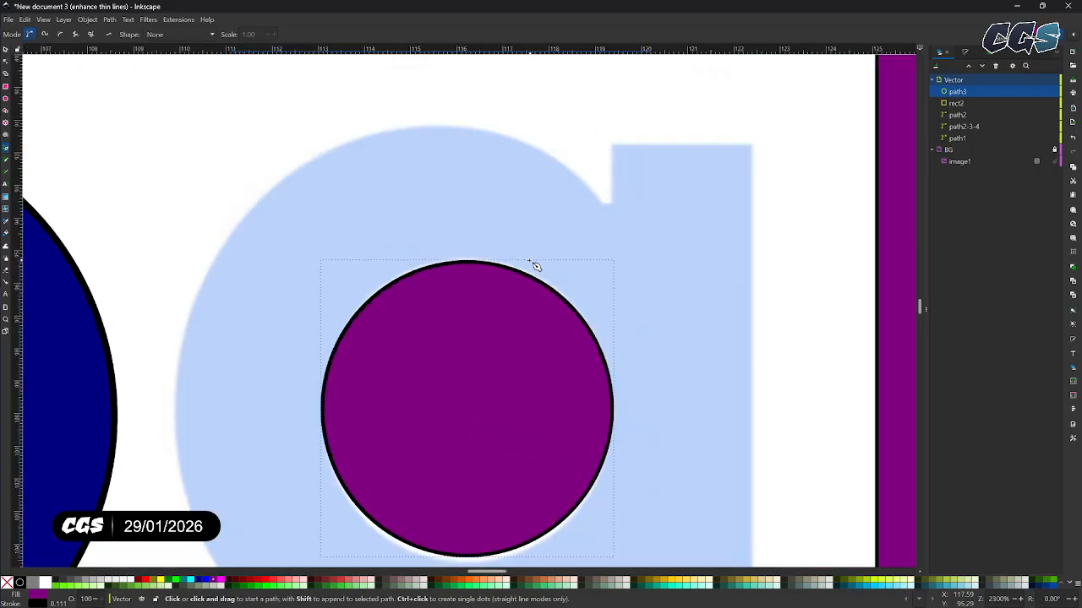
pyautogui.scroll(3, 534, 265)
pyautogui.scroll(-5, 534, 266)
pyautogui.scroll(-1, 534, 265)
pyautogui.scroll(2, 534, 265)
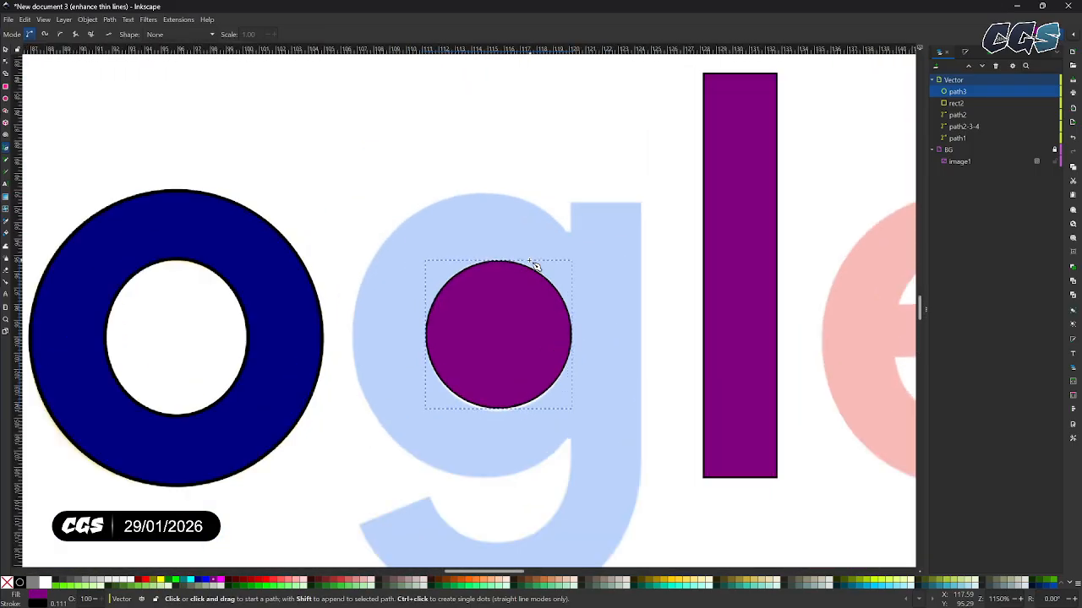
pyautogui.scroll(3, 561, 222)
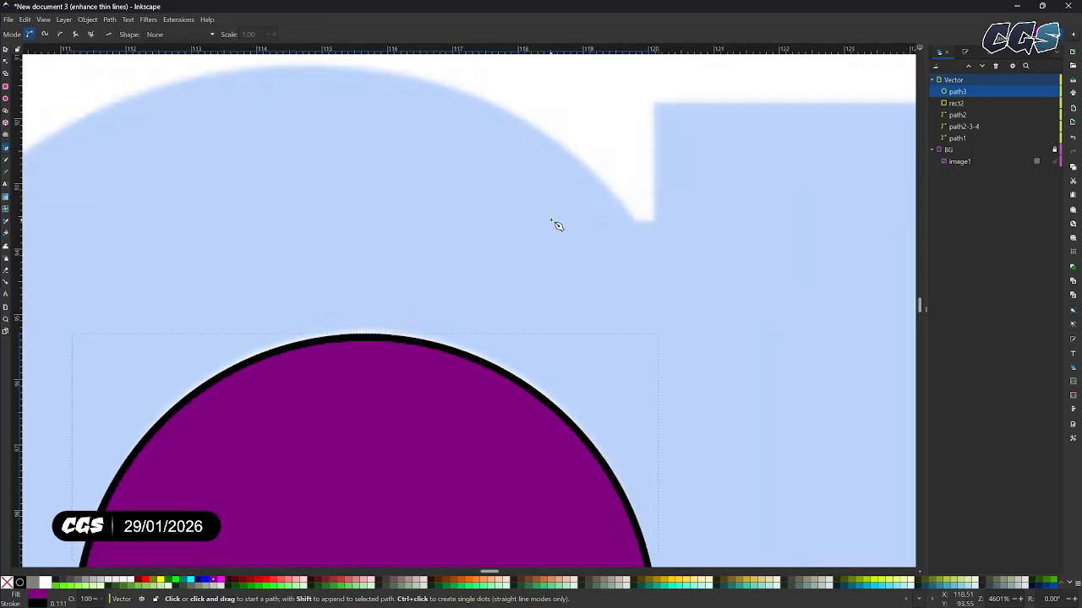
pyautogui.click(655, 221)
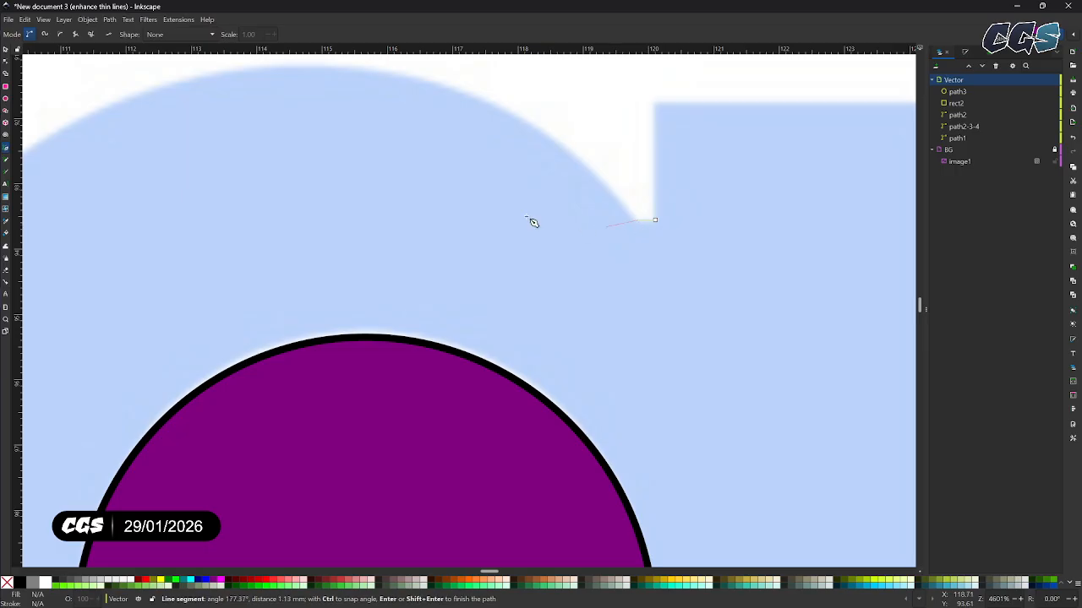
pyautogui.moveTo(360, 146); pyautogui.dragTo(594, 268)
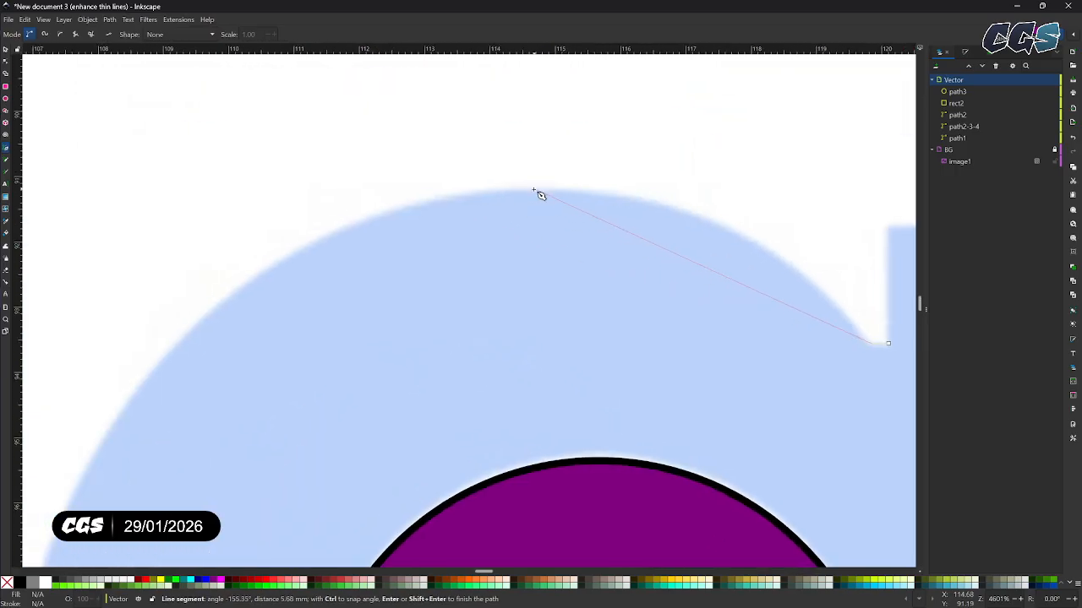
pyautogui.moveTo(534, 188); pyautogui.dragTo(304, 194)
# Step: Continue the g's outline with curves around the left side of the bowl to its bottom
pyautogui.scroll(-2, 473, 127)
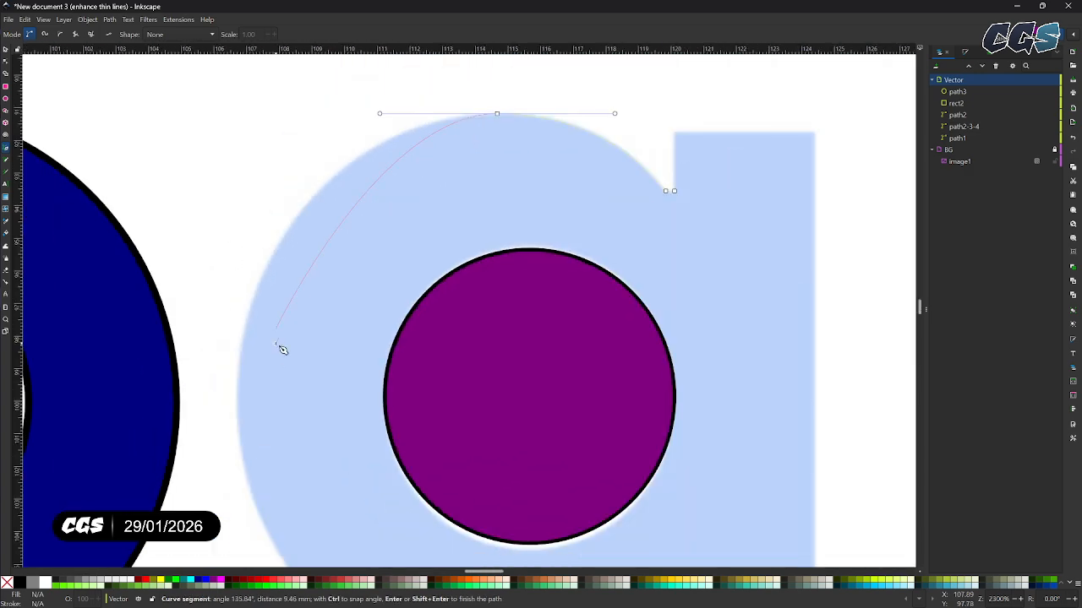
pyautogui.scroll(-1, 276, 369)
pyautogui.moveTo(276, 369); pyautogui.dragTo(301, 294)
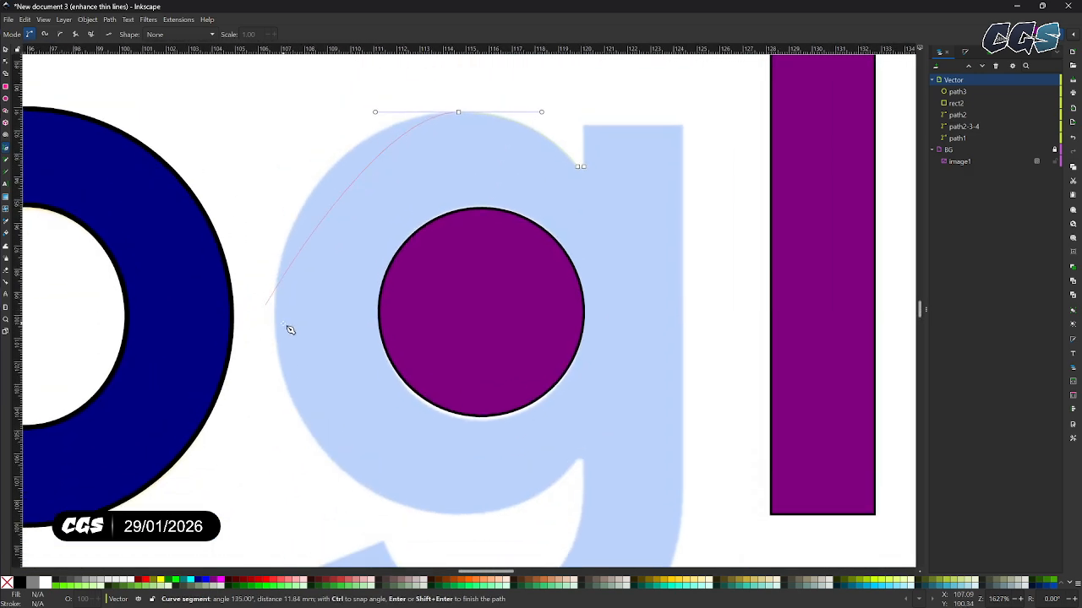
pyautogui.scroll(2, 284, 317)
pyautogui.scroll(-1, 271, 304)
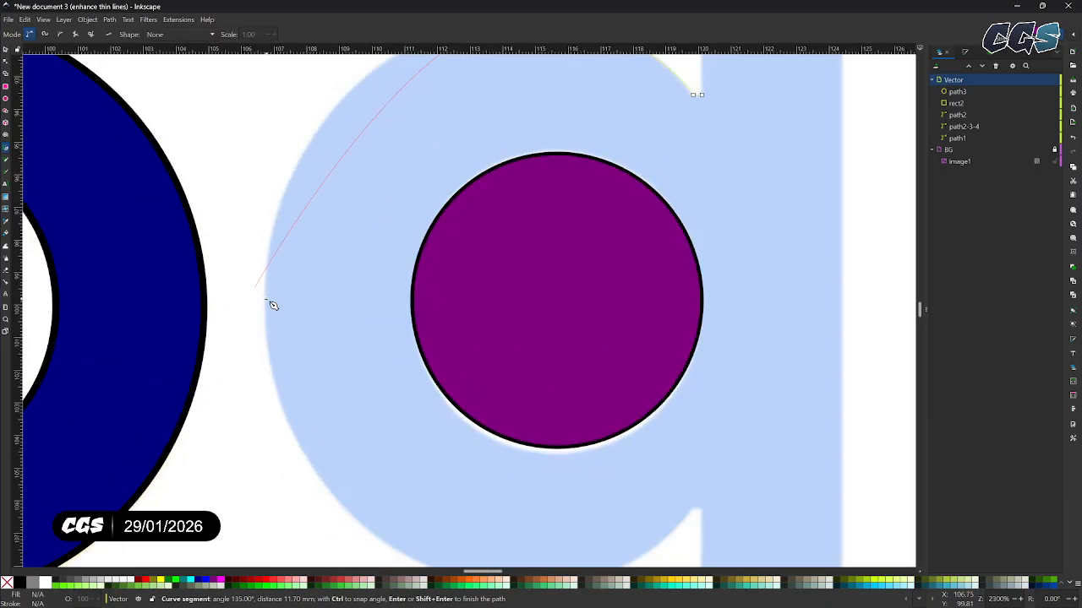
pyautogui.scroll(-1, 272, 305)
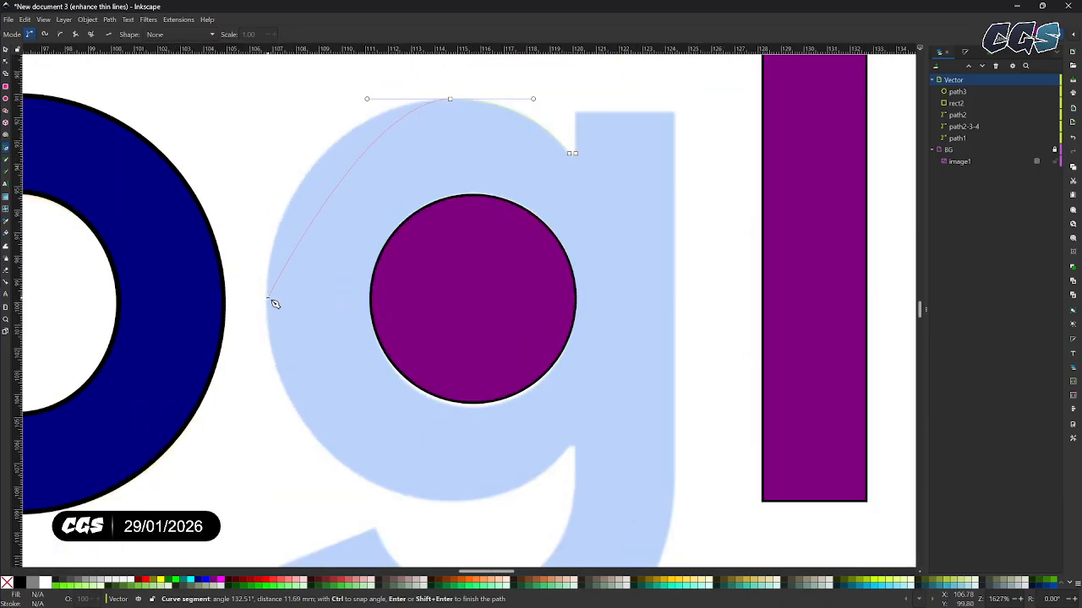
pyautogui.moveTo(267, 298); pyautogui.dragTo(270, 431)
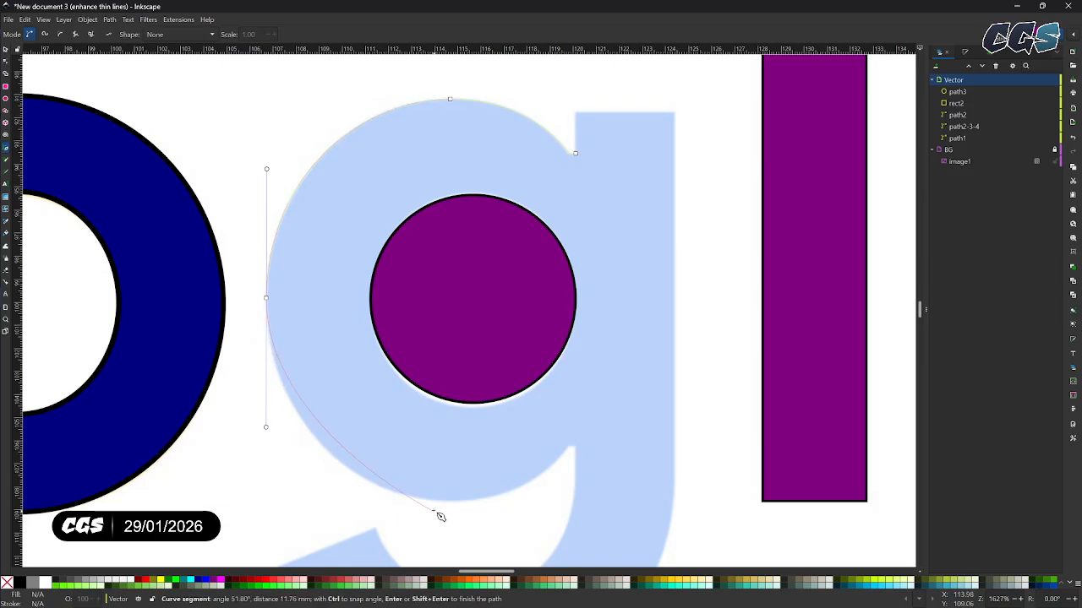
pyautogui.moveTo(432, 501); pyautogui.dragTo(499, 500)
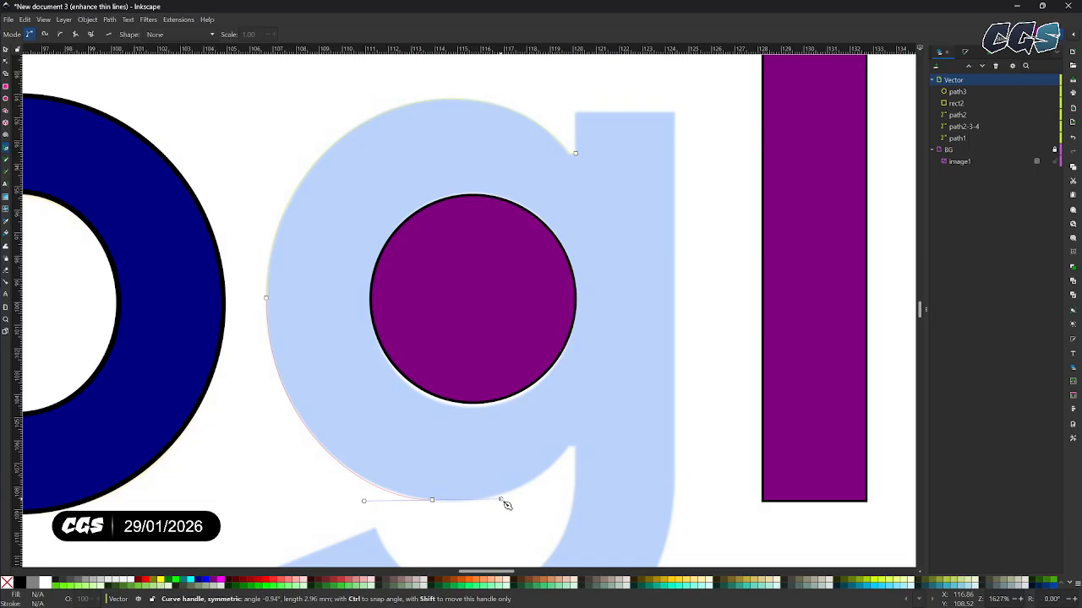
pyautogui.moveTo(505, 505); pyautogui.dragTo(507, 503)
# Step: Curve the path from the bowl's bottom up to the g's lower notch and add the notch's short flat edge to the stem
pyautogui.scroll(4, 578, 465)
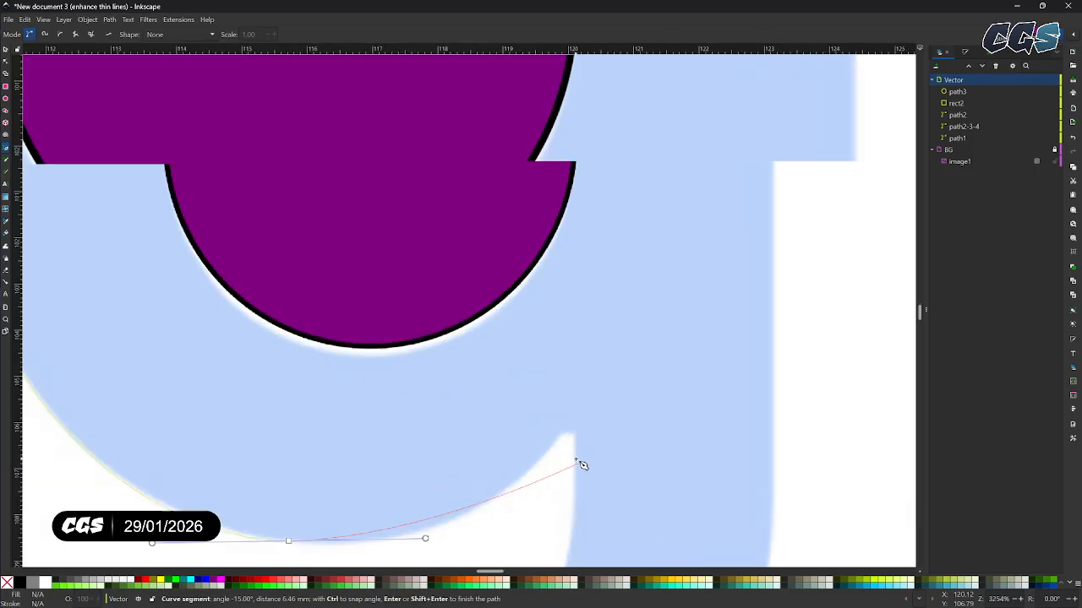
pyautogui.scroll(-3, 556, 414)
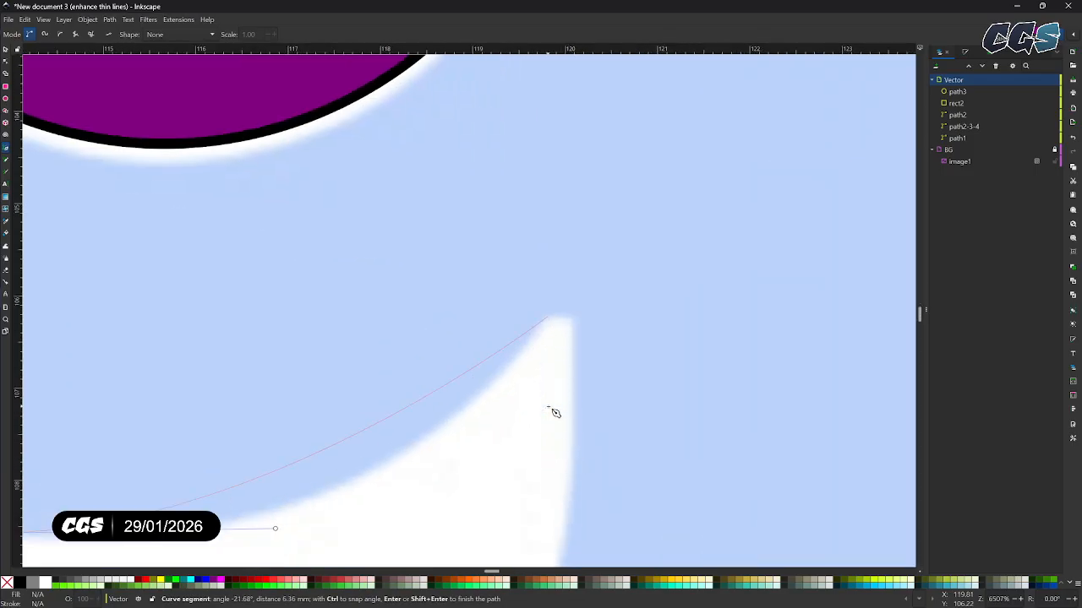
pyautogui.scroll(-1, 523, 372)
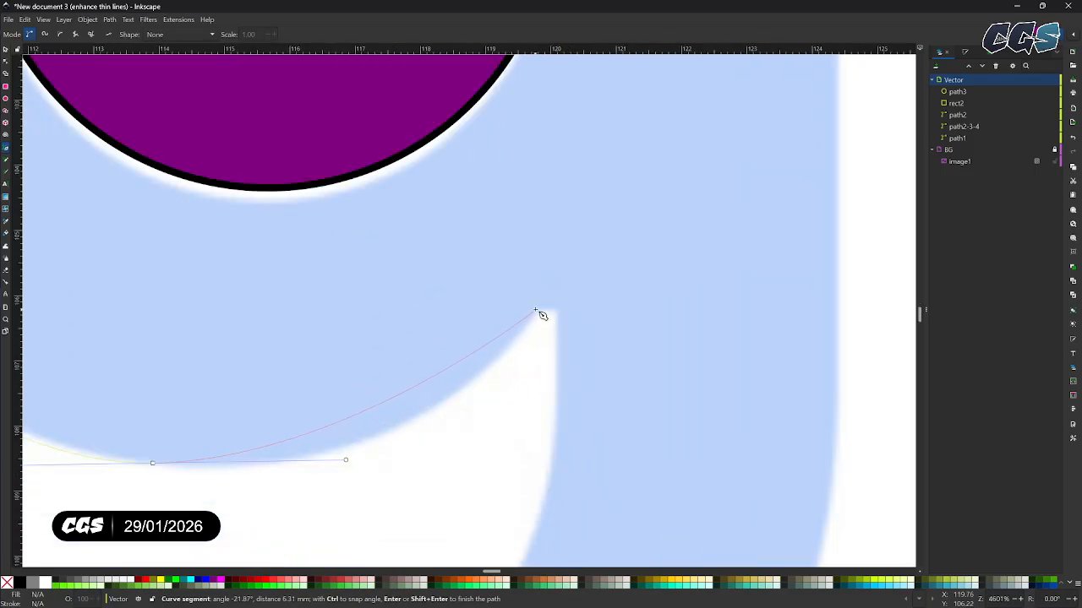
pyautogui.moveTo(536, 309); pyautogui.dragTo(570, 259)
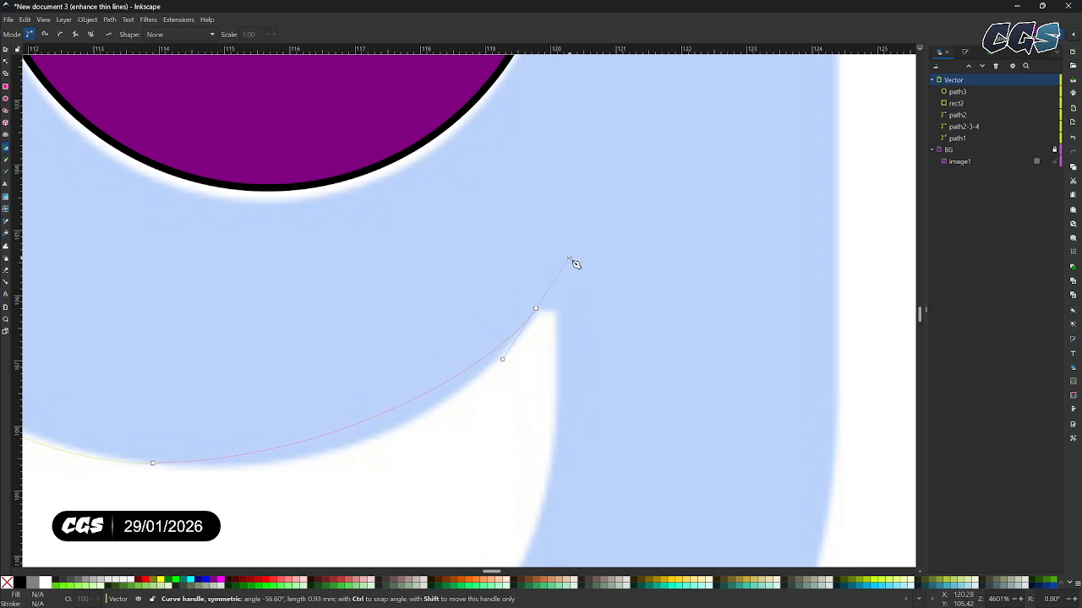
pyautogui.moveTo(570, 259); pyautogui.dragTo(553, 315)
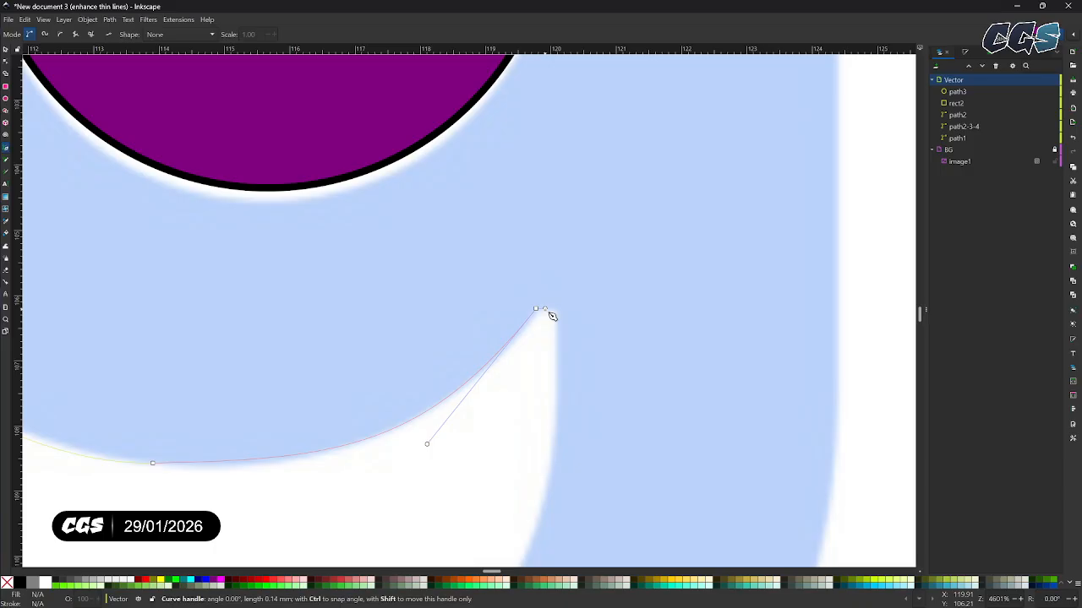
pyautogui.moveTo(550, 315); pyautogui.dragTo(552, 314)
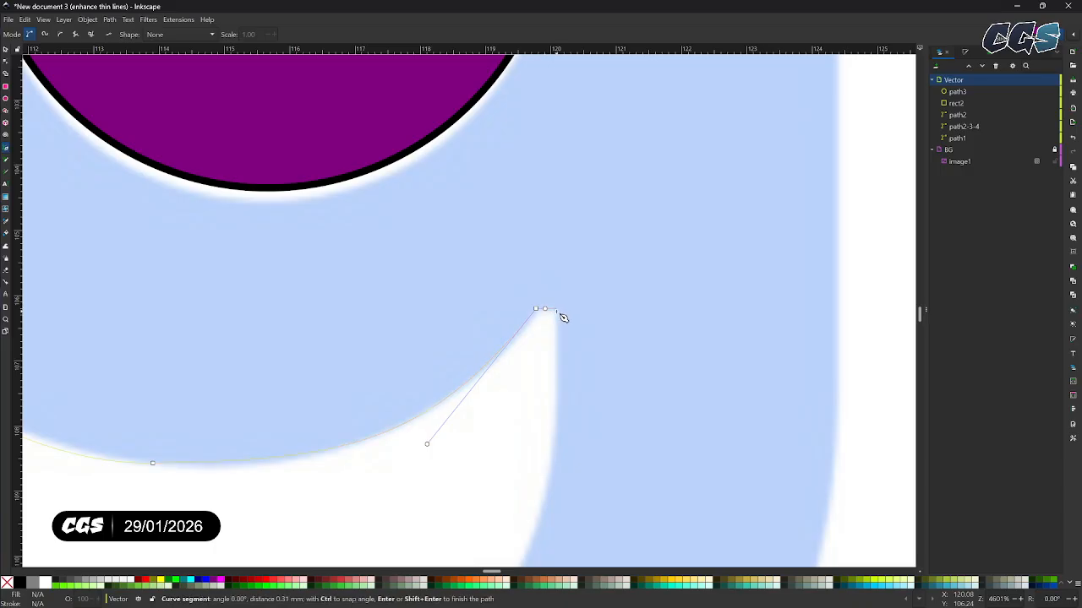
pyautogui.click(557, 311)
# Step: Trace the inner curve of the g's tail to its inner tip and aim the last node's handle along the slanted end
pyautogui.moveTo(558, 439); pyautogui.dragTo(599, 258)
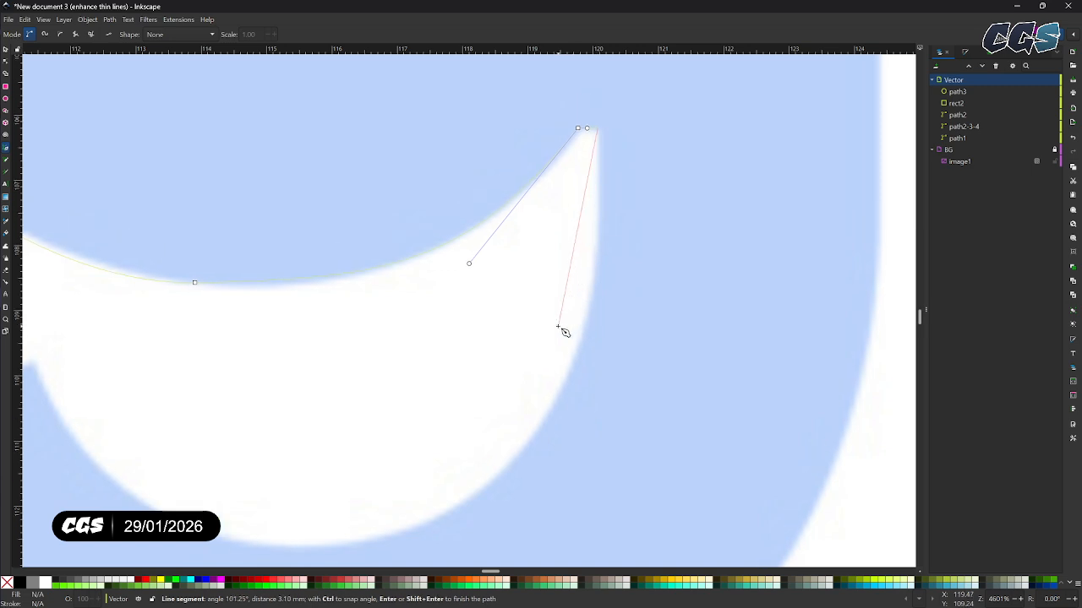
pyautogui.scroll(-3, 559, 327)
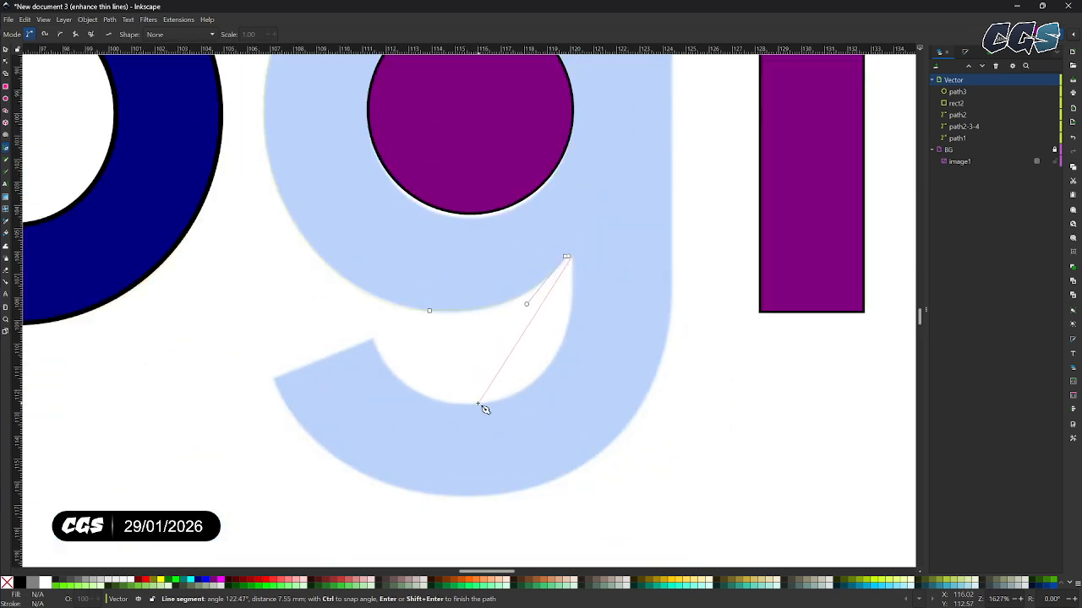
pyautogui.moveTo(476, 407); pyautogui.dragTo(369, 418)
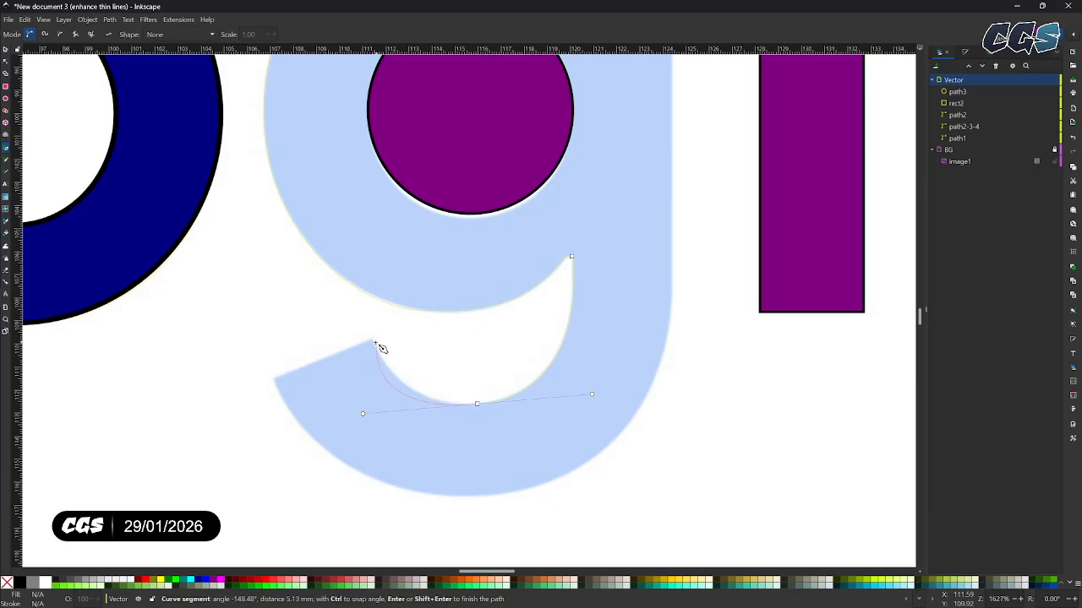
pyautogui.moveTo(373, 341); pyautogui.dragTo(373, 306)
pyautogui.moveTo(373, 341); pyautogui.dragTo(335, 359)
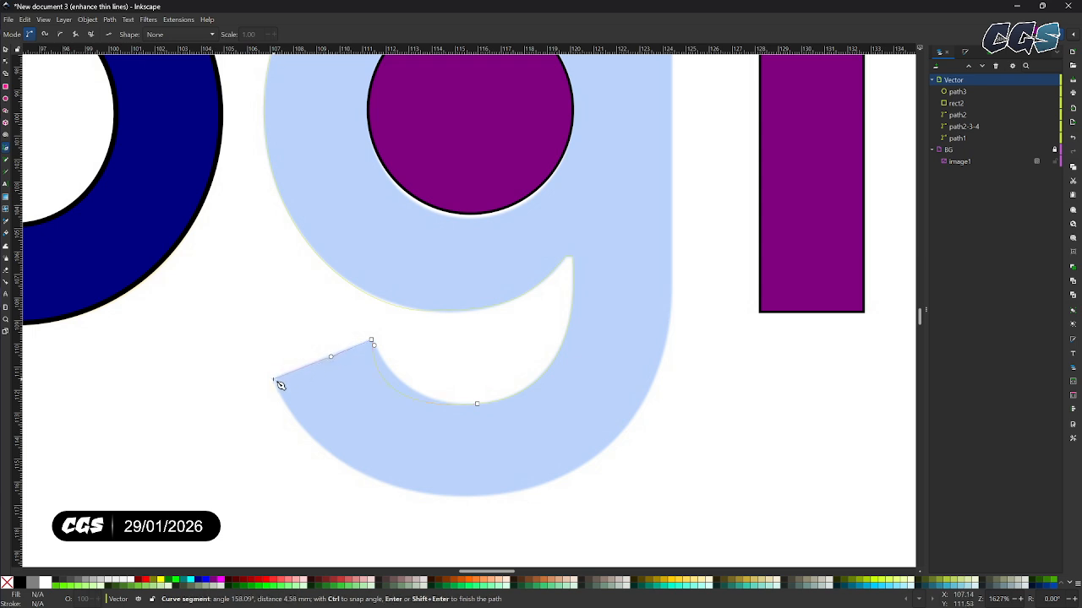
# Step: Continue the g's outline along the tail's slanted end and outer curve, curving through its bottom up to the stem's outer edge
pyautogui.click(274, 381)
pyautogui.moveTo(459, 496); pyautogui.dragTo(599, 497)
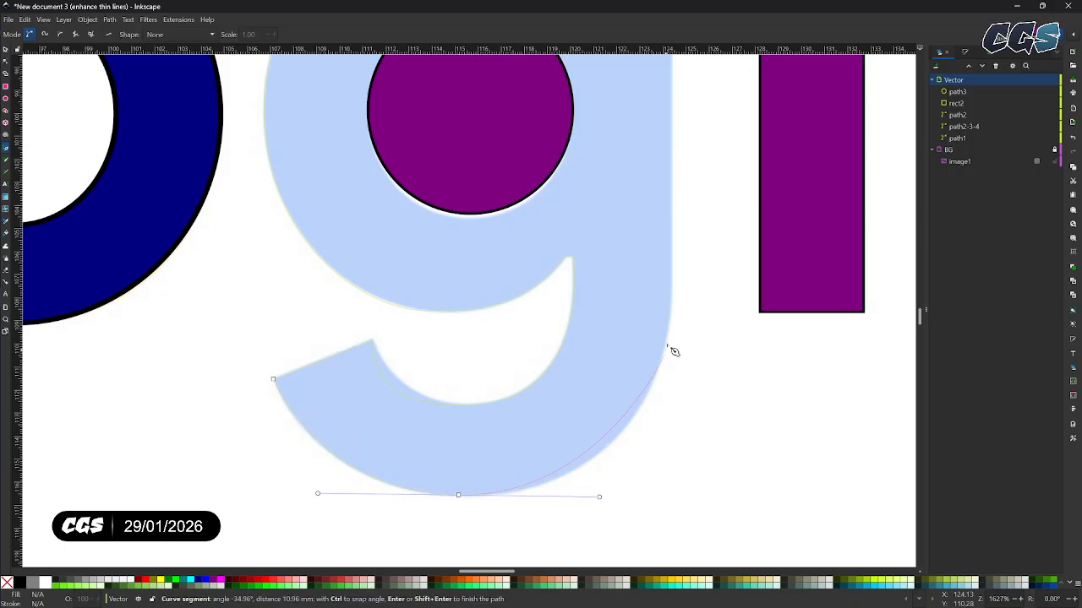
pyautogui.moveTo(667, 331); pyautogui.dragTo(607, 506)
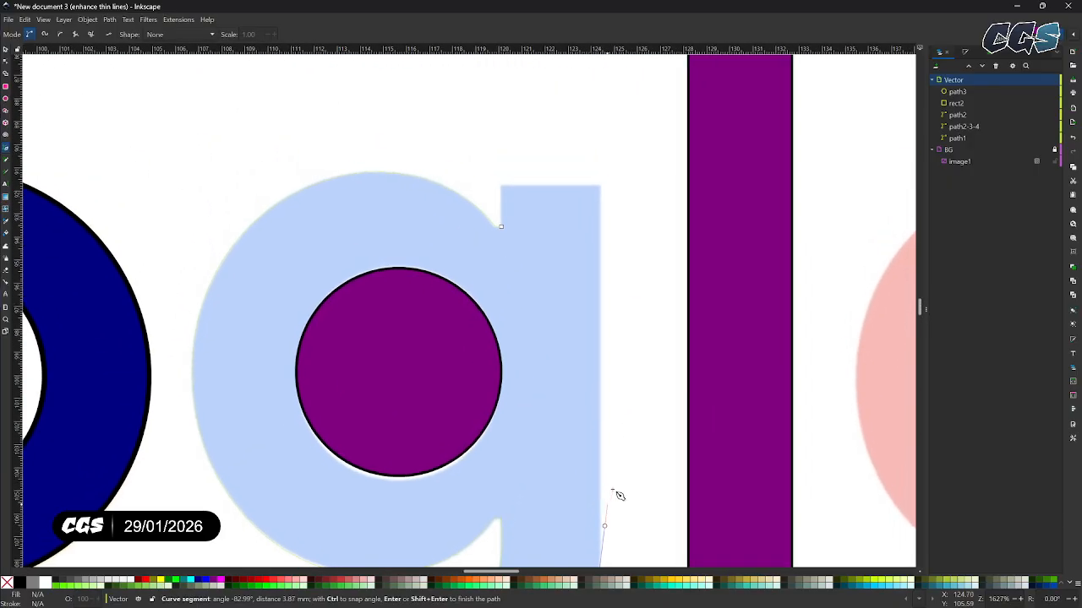
# Step: Add the stem's two top corners with straight segments and close the g's outline at the upper notch
pyautogui.click(600, 185)
pyautogui.click(502, 185)
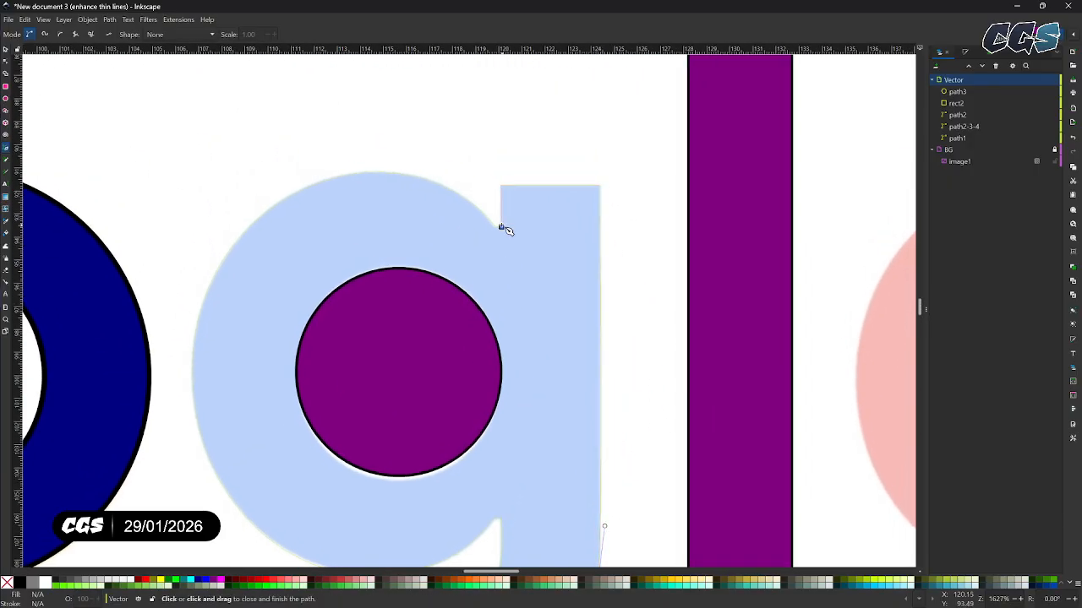
pyautogui.click(502, 228)
# Step: Remove the fill from the new g outline so the reference shows through
pyautogui.scroll(-5, 572, 439)
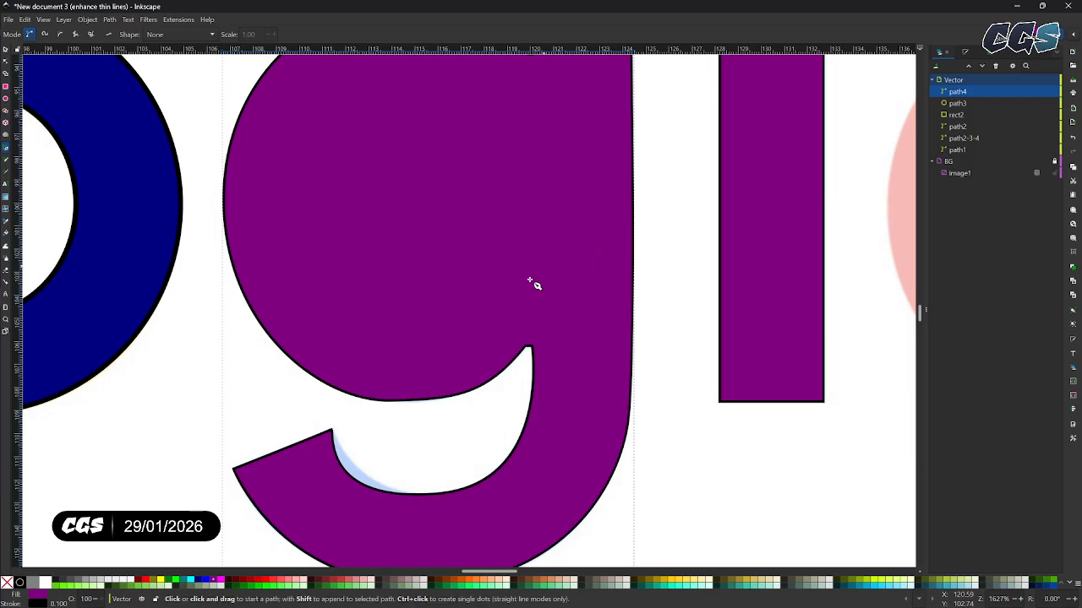
pyautogui.scroll(-2, 385, 384)
pyautogui.scroll(4, 384, 384)
pyautogui.scroll(-4, 374, 434)
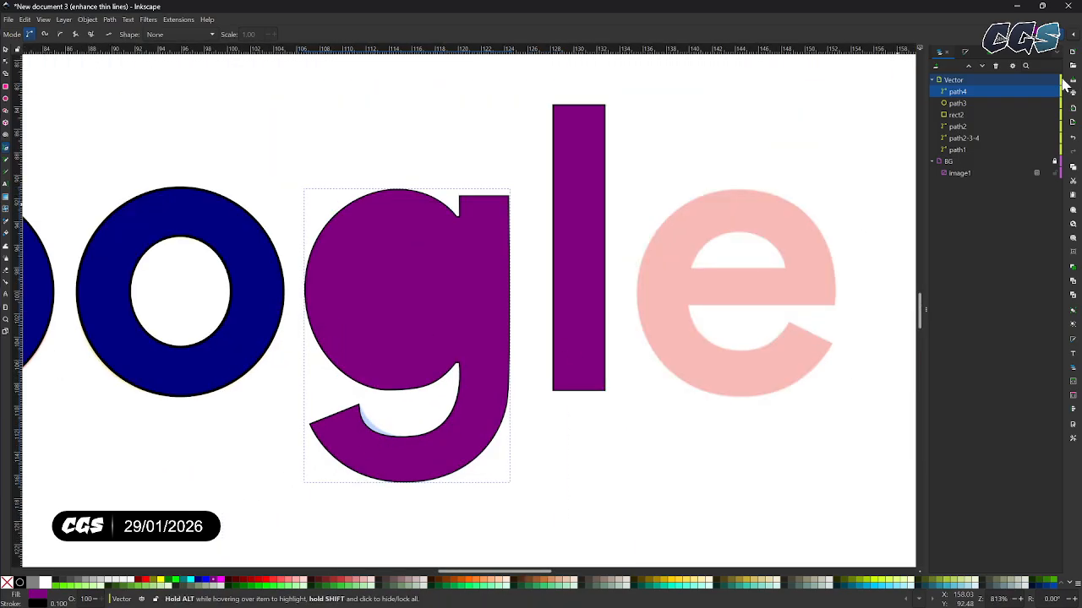
pyautogui.click(964, 52)
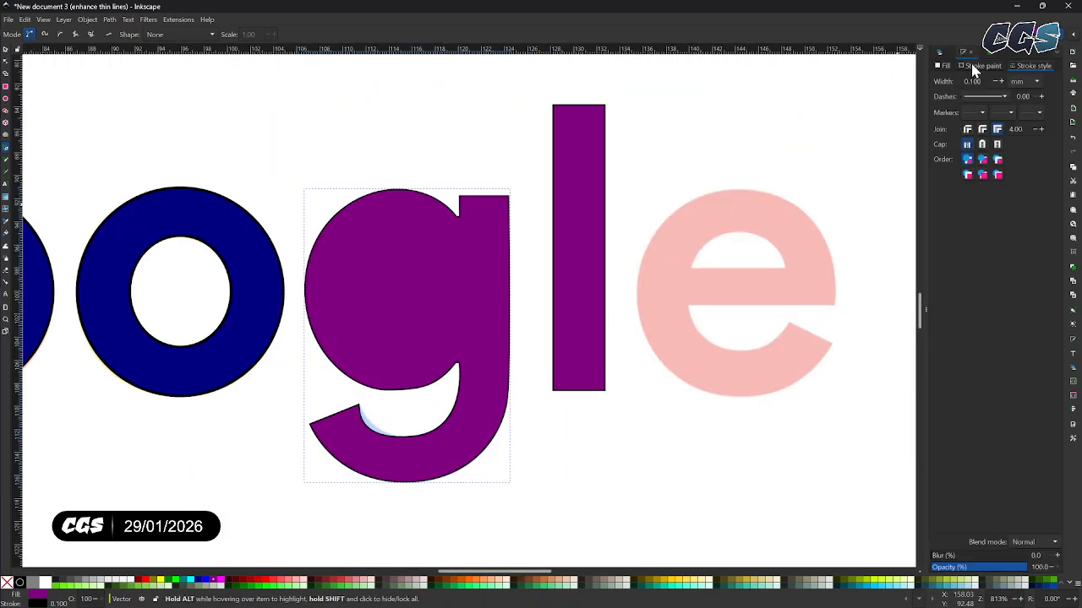
pyautogui.click(941, 65)
pyautogui.click(936, 77)
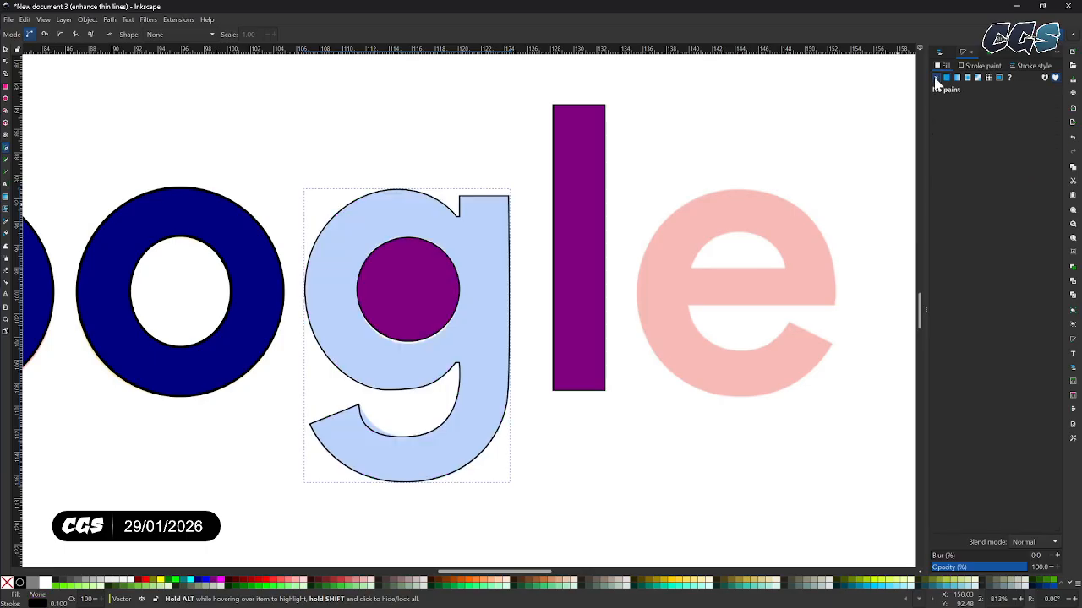
pyautogui.scroll(2, 459, 348)
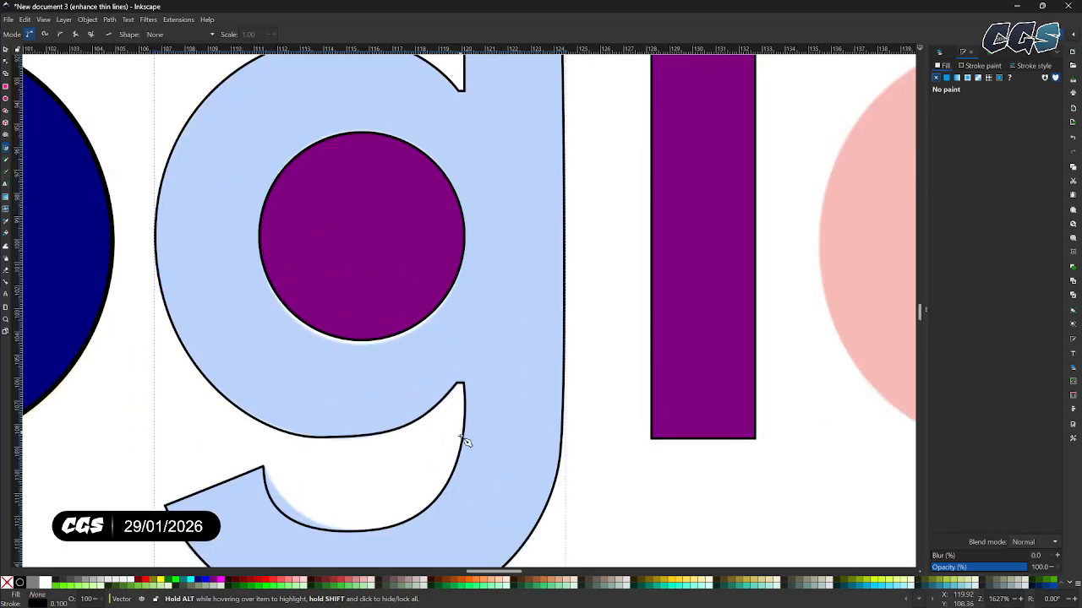
# Step: Fit the tail's inner curve to the reference by shortening its bottom node's handle toward the tip and nudging that node slightly down
pyautogui.scroll(-5, 463, 441)
pyautogui.hscroll(-5, 418, 442)
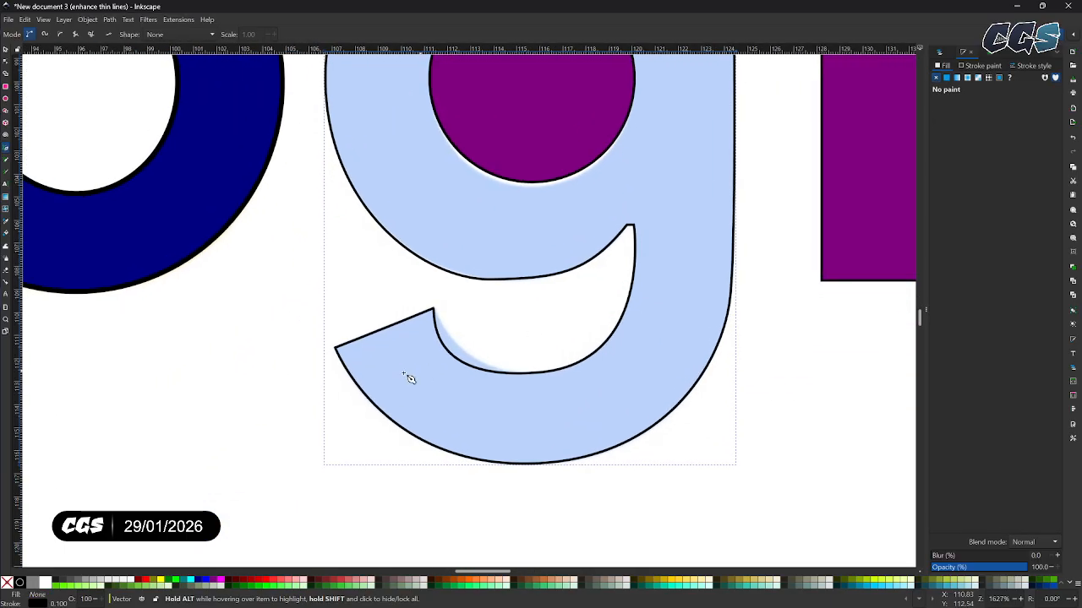
pyautogui.click(5, 62)
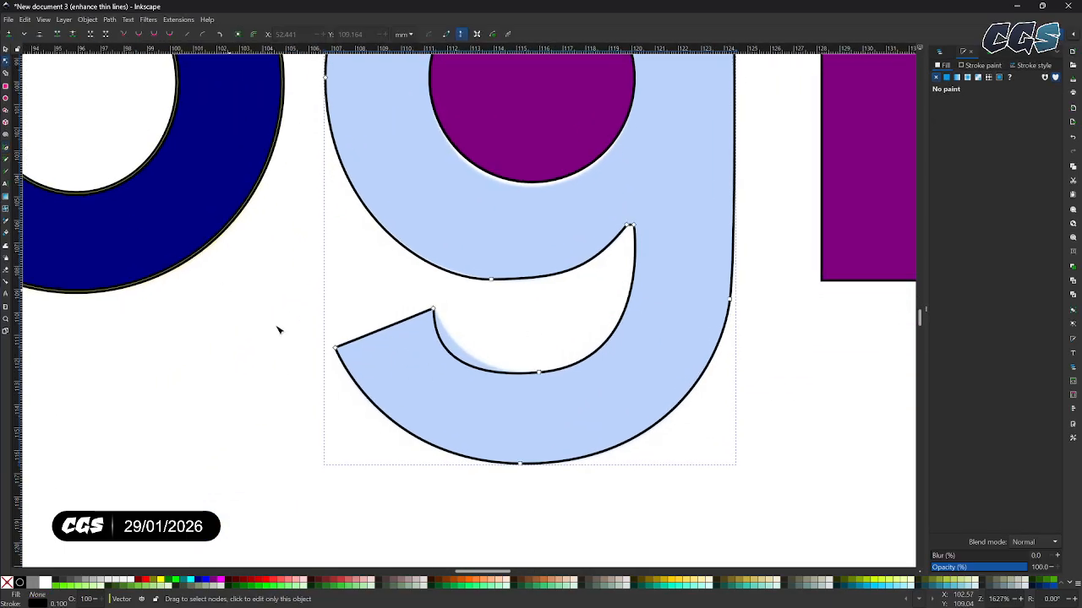
pyautogui.click(433, 314)
pyautogui.click(538, 372)
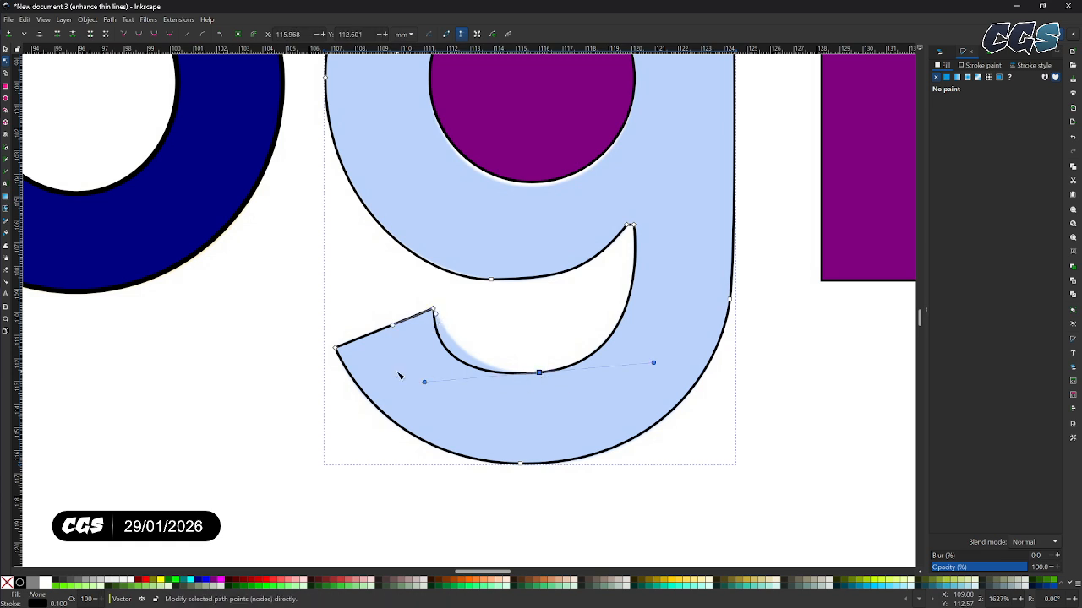
pyautogui.moveTo(428, 383); pyautogui.dragTo(458, 377)
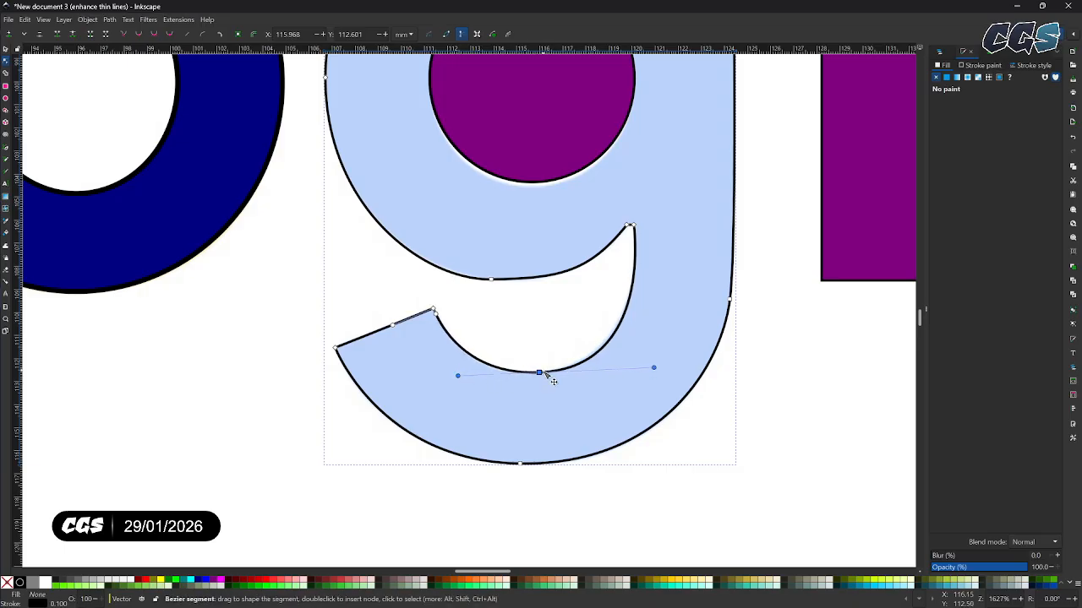
pyautogui.moveTo(542, 374); pyautogui.dragTo(544, 377)
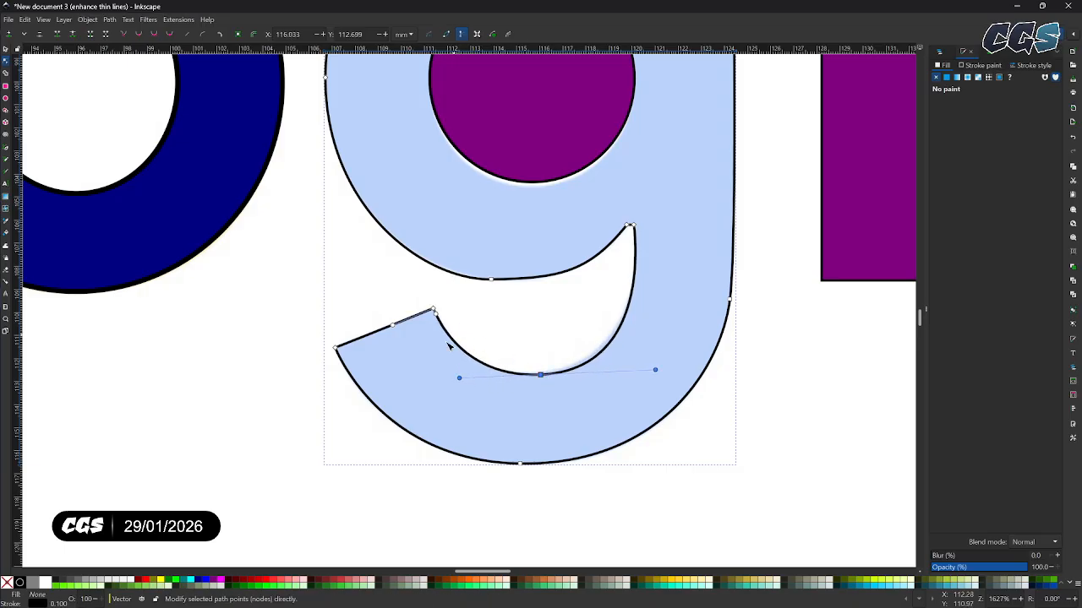
# Step: Pull out the curve handle at the tail's inner tip and retract it fully into its corner node
pyautogui.keyDown('ctrl'); pyautogui.scroll(3, 440, 324); pyautogui.keyUp('ctrl')
pyautogui.moveTo(475, 284); pyautogui.dragTo(522, 282)
pyautogui.click(523, 287)
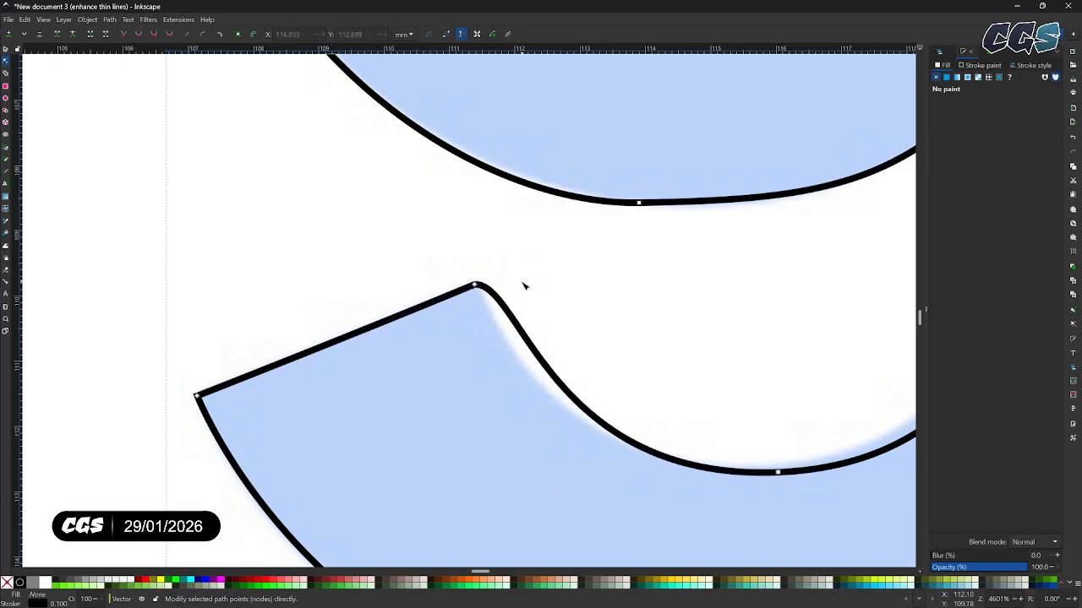
pyautogui.click(475, 285)
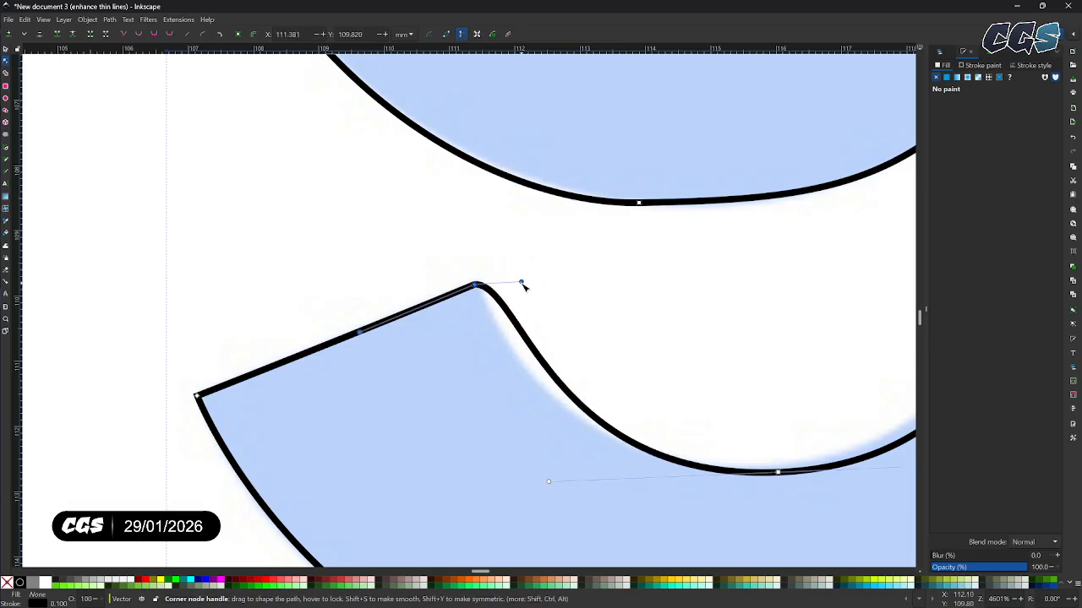
pyautogui.keyDown('ctrl'); pyautogui.click(523, 284); pyautogui.keyUp('ctrl')
pyautogui.click(524, 288)
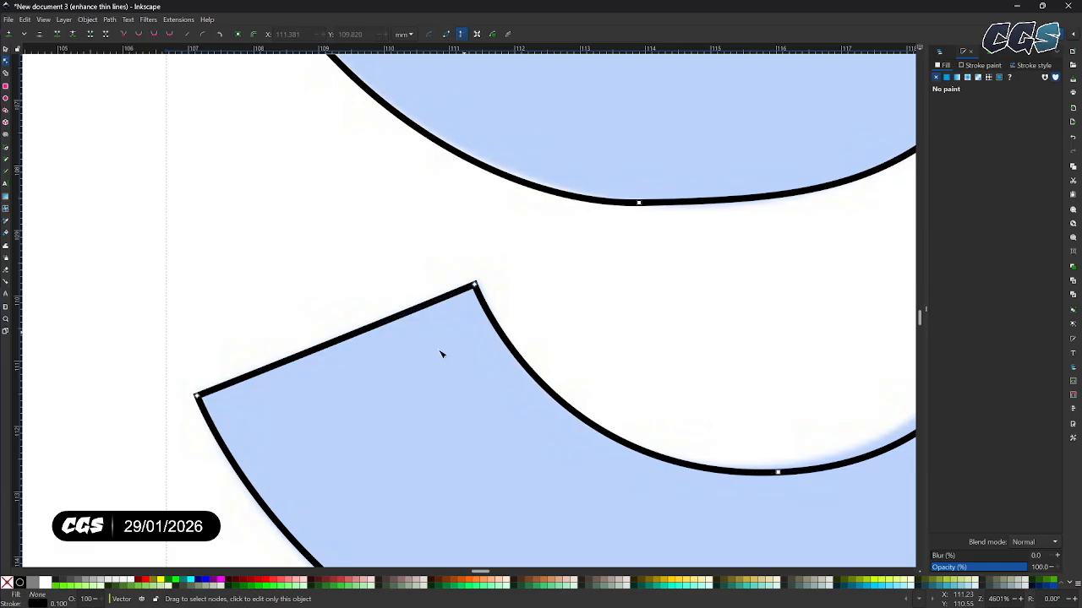
# Step: Try extending the handle at the tail's inner tip once more and revert it
pyautogui.moveTo(477, 287); pyautogui.dragTo(519, 284)
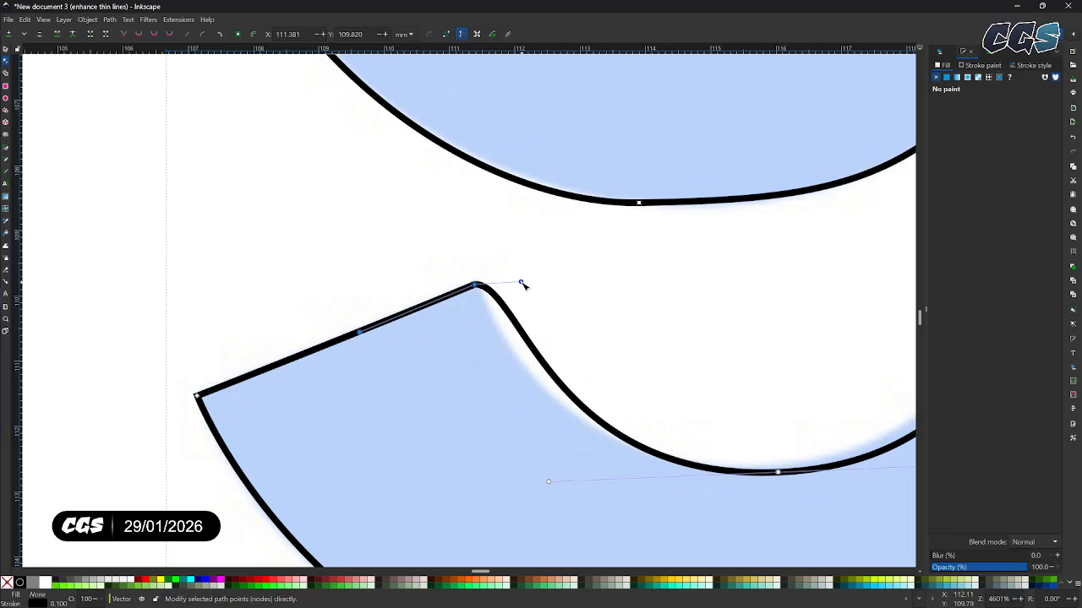
pyautogui.hotkey('ctrl', 'z')
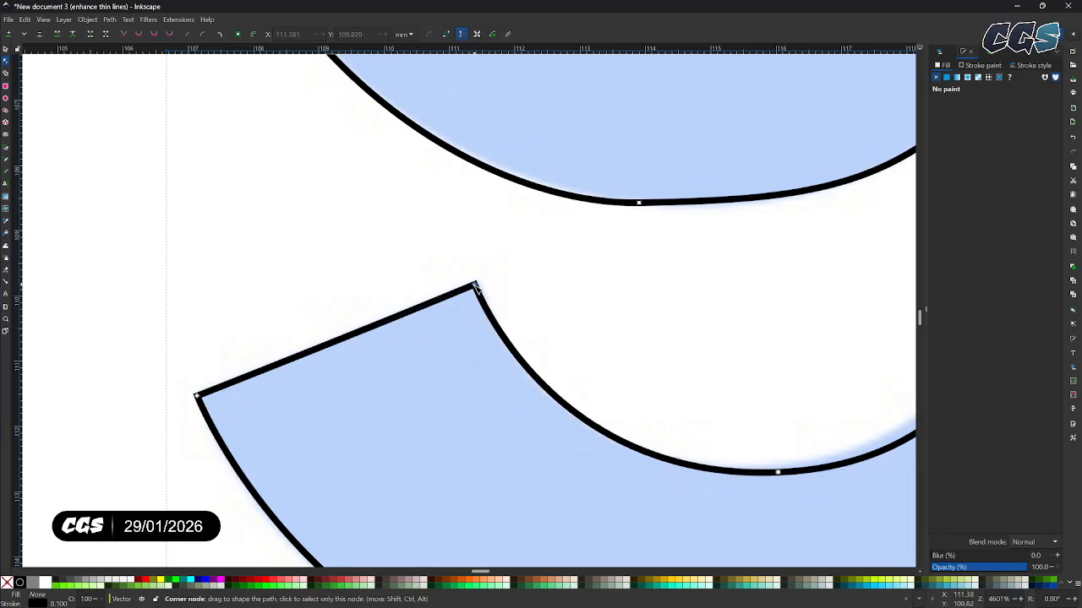
pyautogui.moveTo(541, 329); pyautogui.dragTo(534, 279)
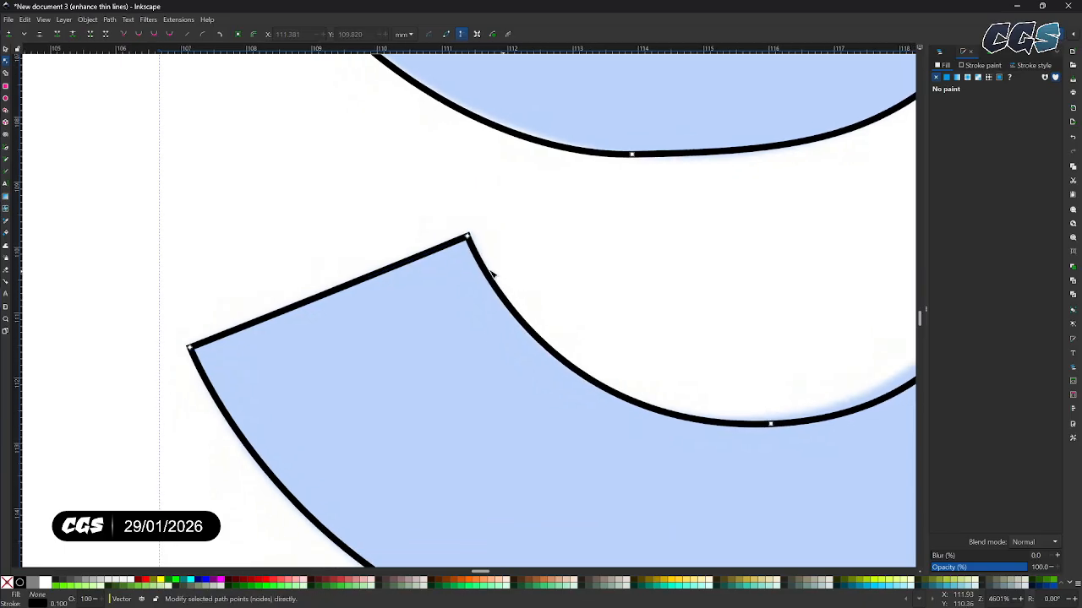
pyautogui.click(468, 236)
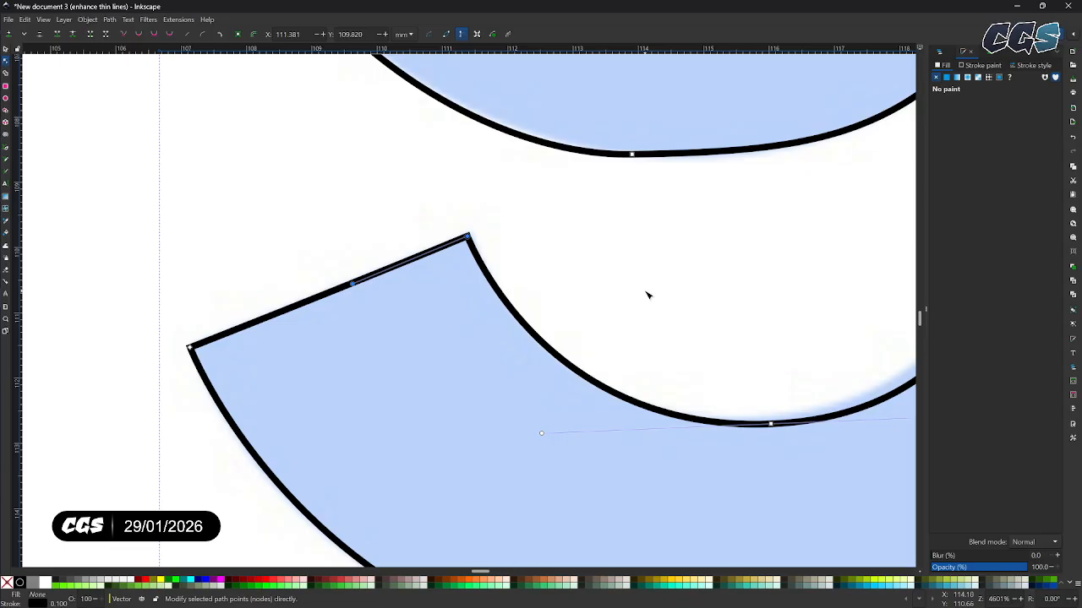
# Step: Convert the purple ellipse in the g's bowl to a path
pyautogui.scroll(-5, 648, 295)
pyautogui.scroll(2, 699, 262)
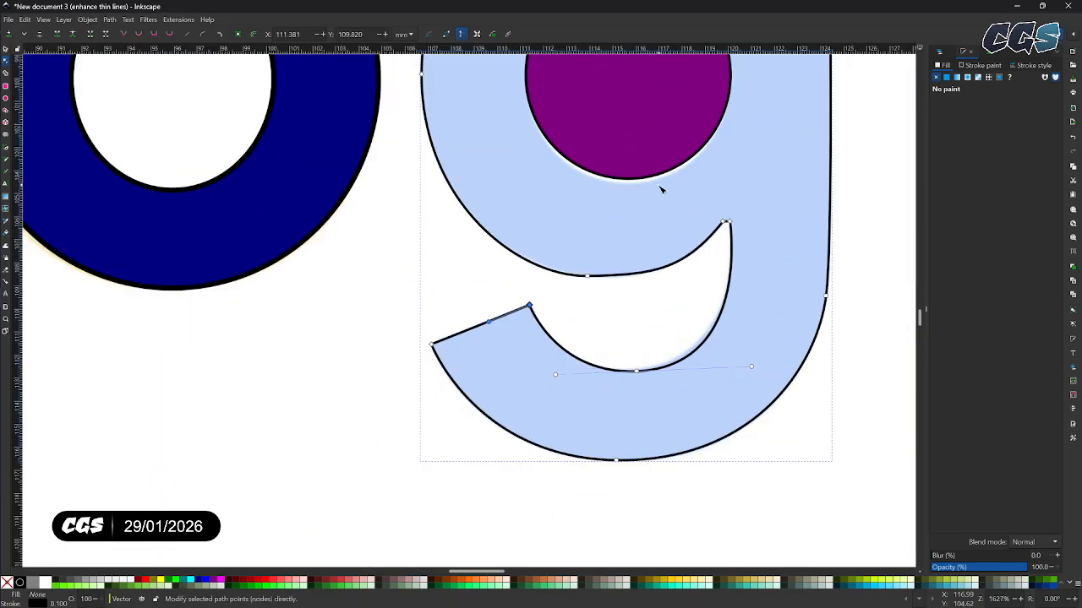
pyautogui.moveTo(664, 181); pyautogui.dragTo(671, 333)
pyautogui.moveTo(637, 273); pyautogui.dragTo(591, 251)
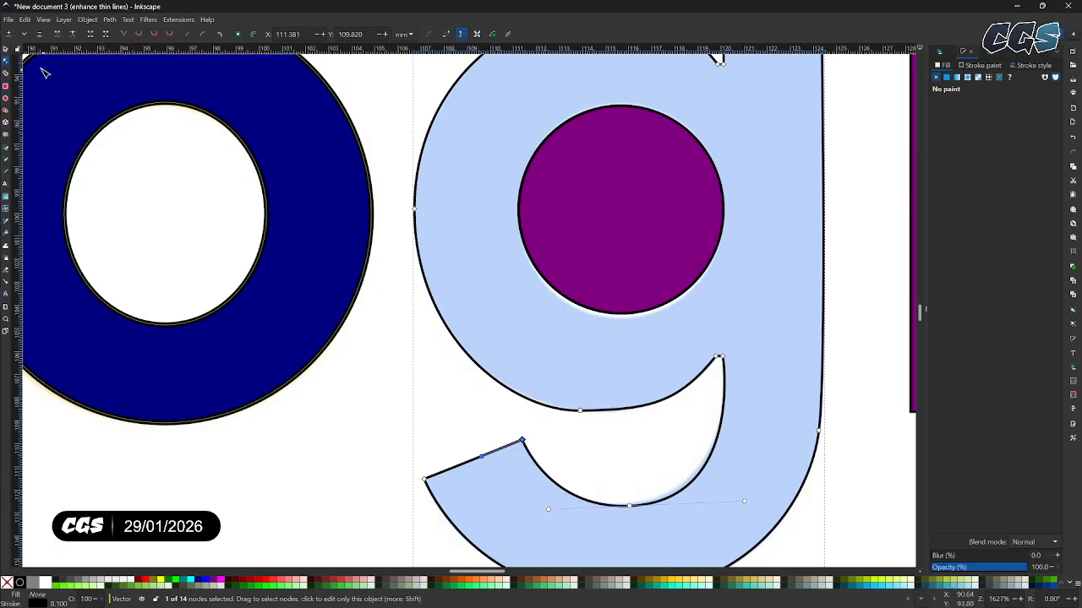
pyautogui.click(6, 49)
pyautogui.click(624, 214)
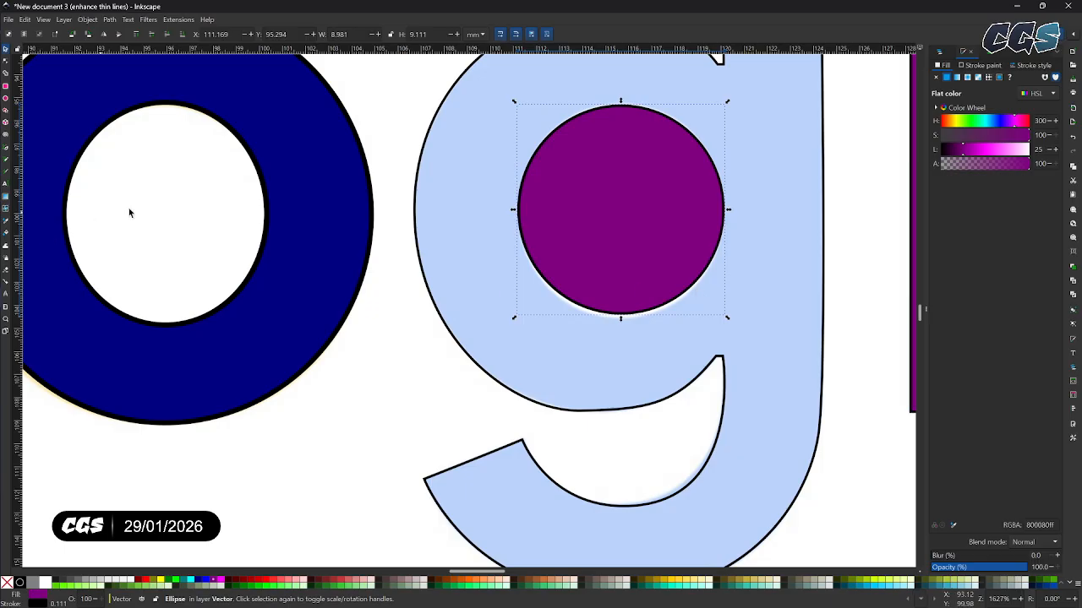
pyautogui.click(110, 19)
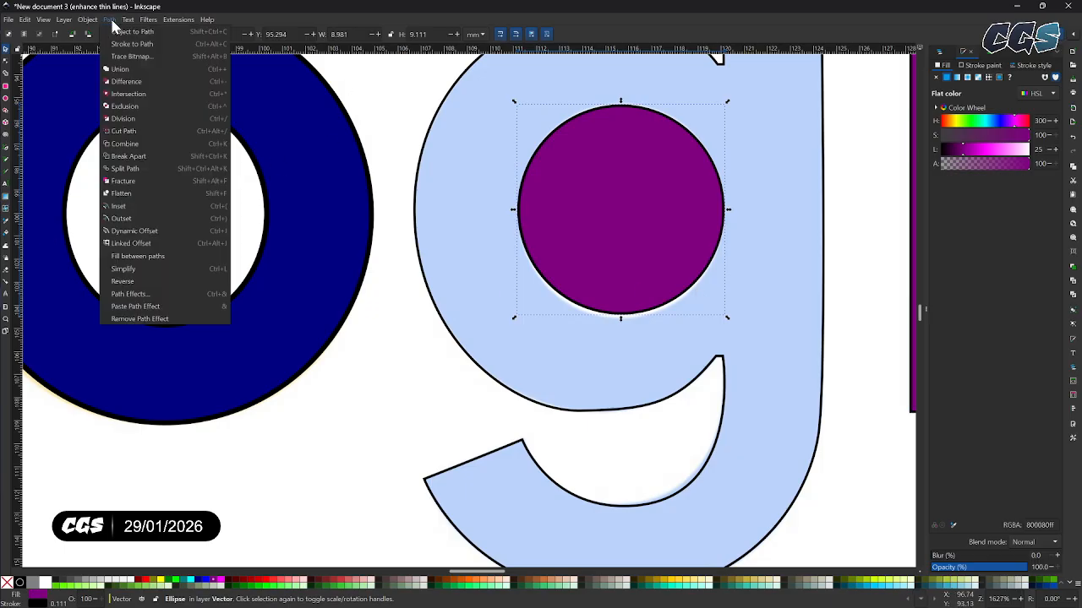
pyautogui.click(127, 32)
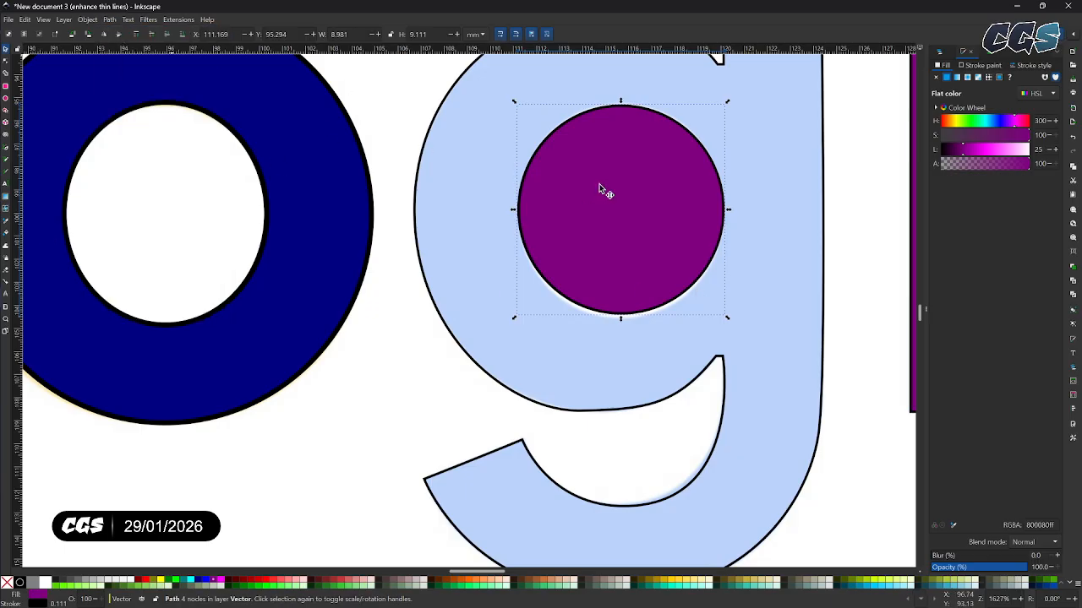
# Step: Fill the g outline with magenta and move path4 below rect2 in the Vector layer's stacking order
pyautogui.click(390, 361)
pyautogui.click(466, 350)
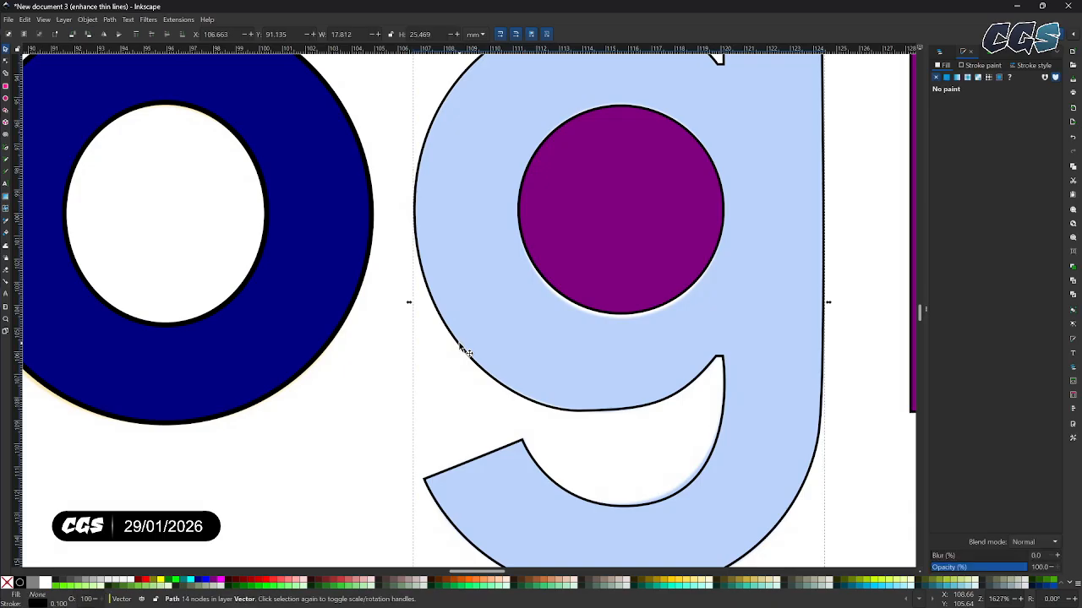
pyautogui.click(222, 582)
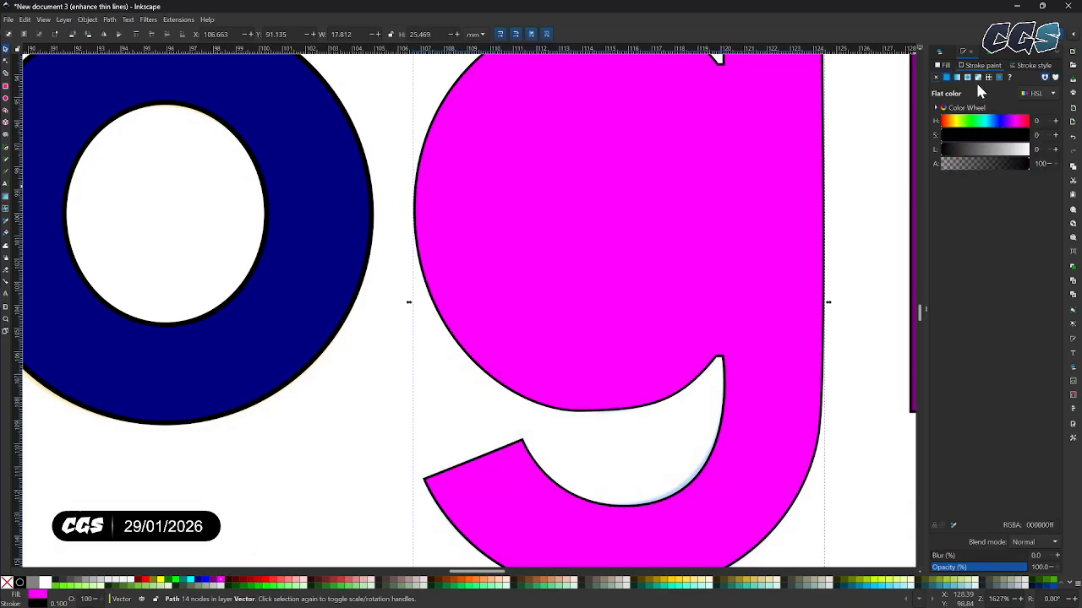
pyautogui.click(940, 52)
pyautogui.moveTo(978, 89); pyautogui.dragTo(985, 118)
# Step: Subtract the purple circle from the magenta g shape with the Difference operation to cut the bowl's hole
pyautogui.click(635, 236)
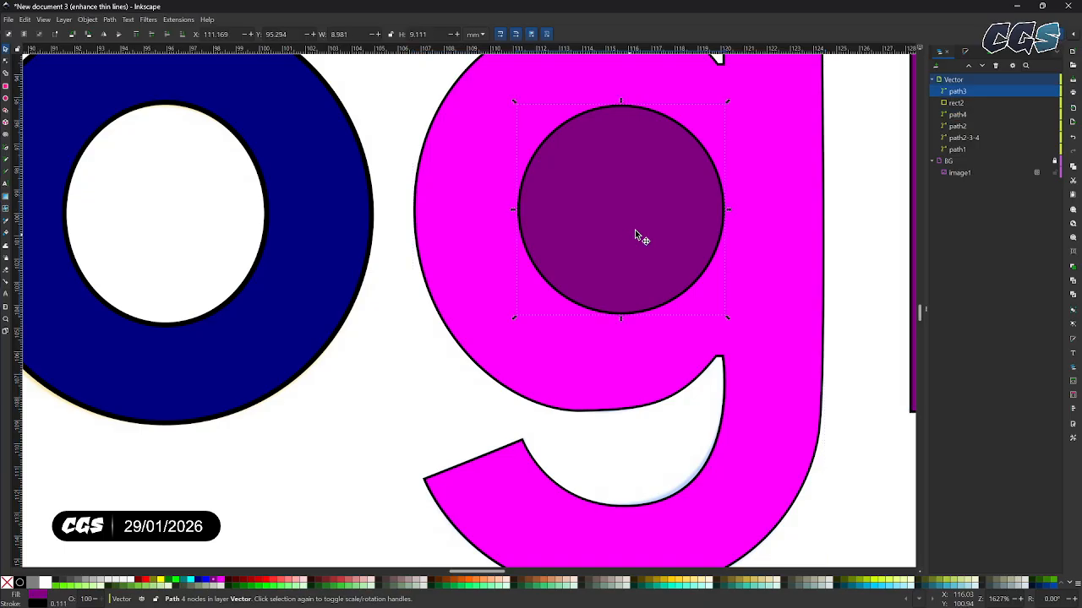
pyautogui.keyDown('shift'); pyautogui.click(794, 173); pyautogui.keyUp('shift')
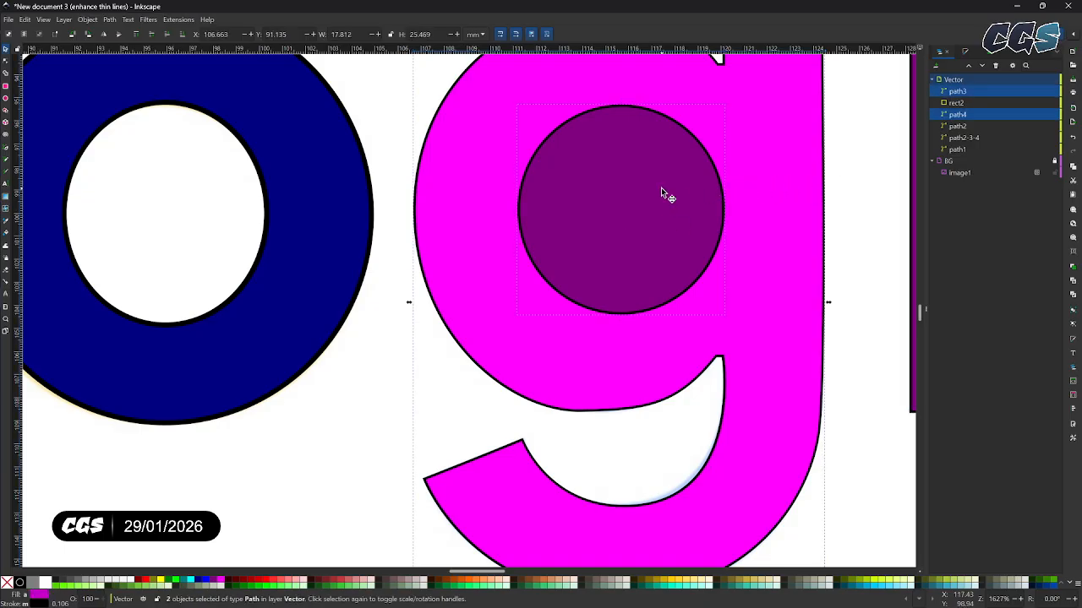
pyautogui.click(109, 20)
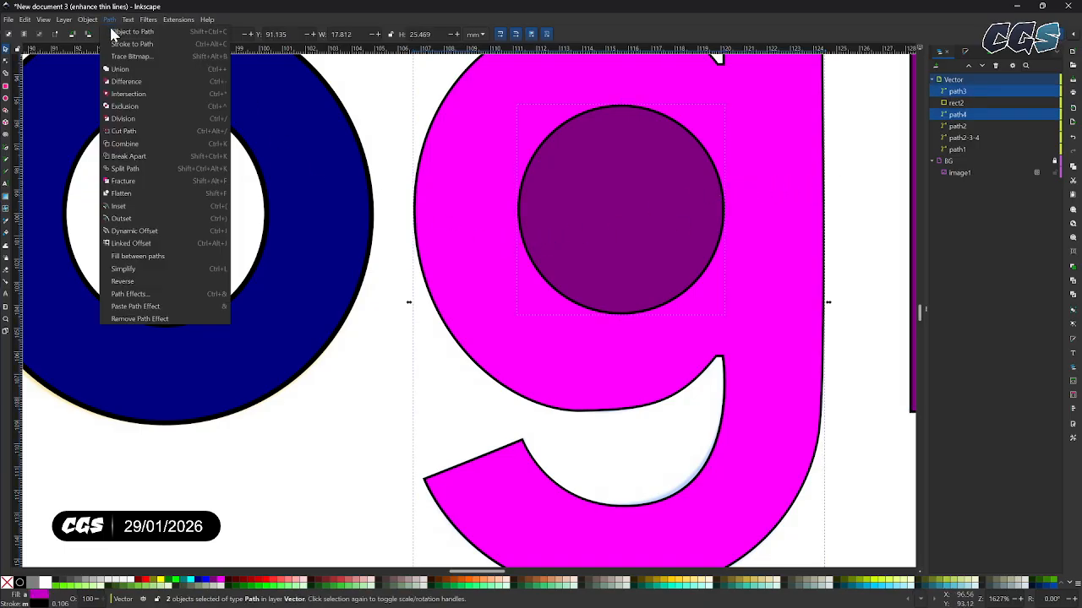
pyautogui.click(126, 81)
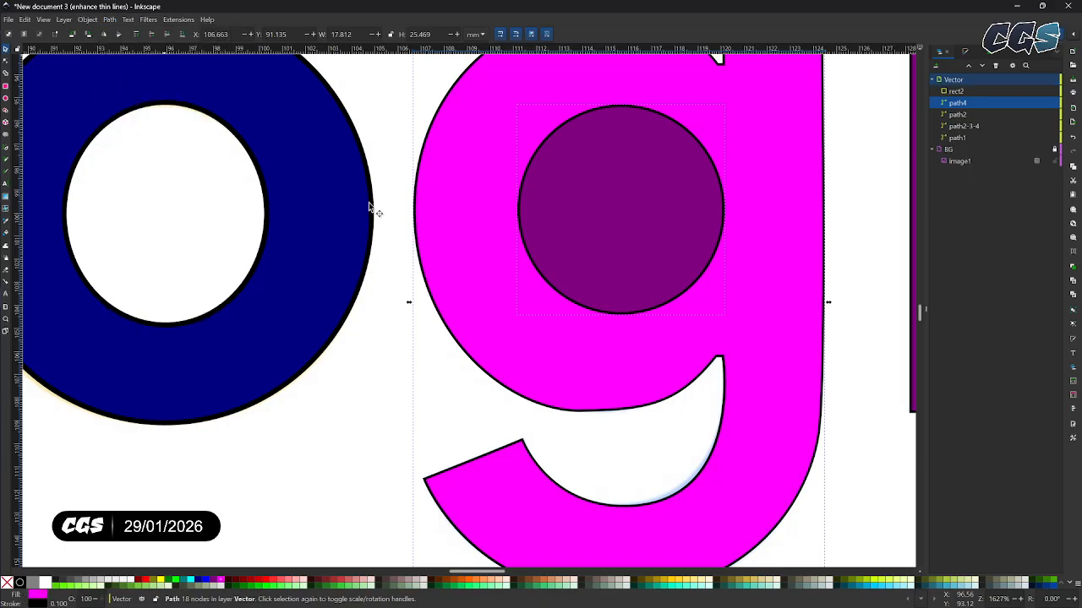
pyautogui.scroll(-3, 630, 291)
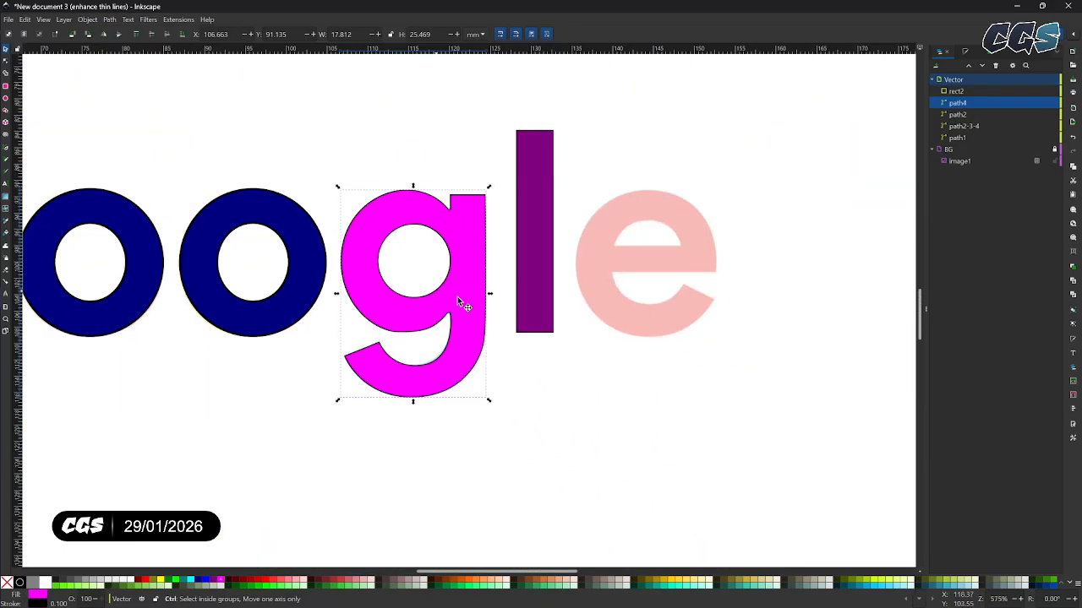
# Step: Start a Pen path along the underside of the e's crossbar, from its inner corner to its outer end
pyautogui.scroll(4, 561, 267)
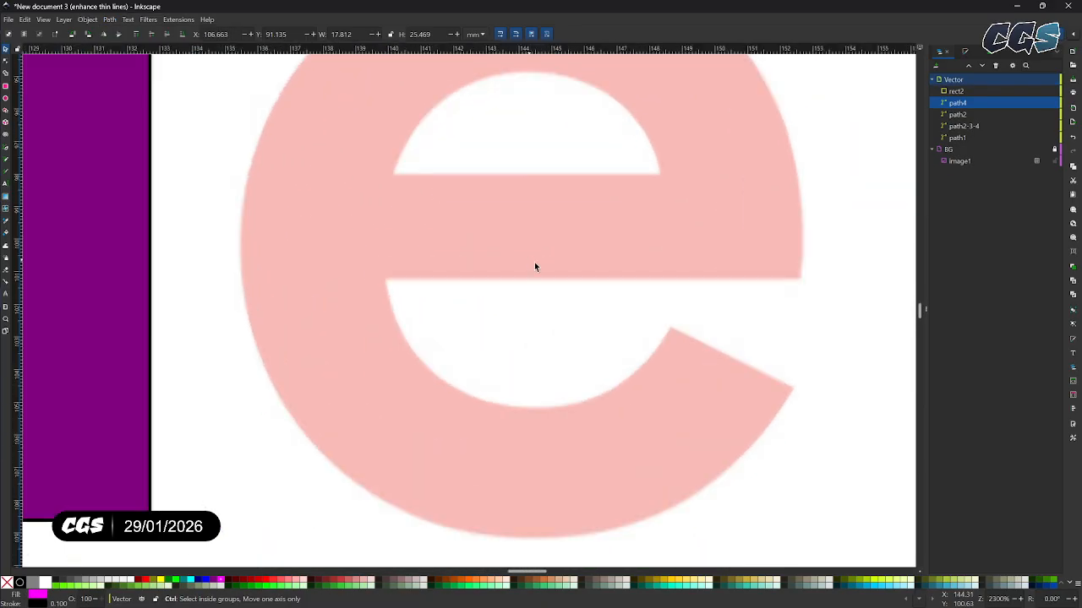
pyautogui.moveTo(541, 272); pyautogui.dragTo(502, 324)
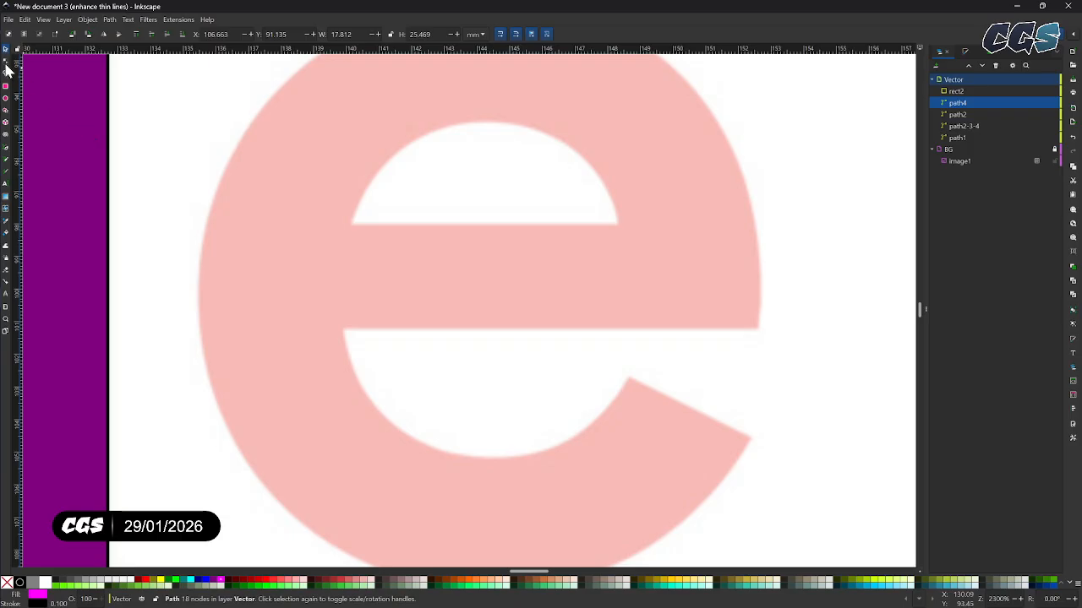
pyautogui.click(6, 149)
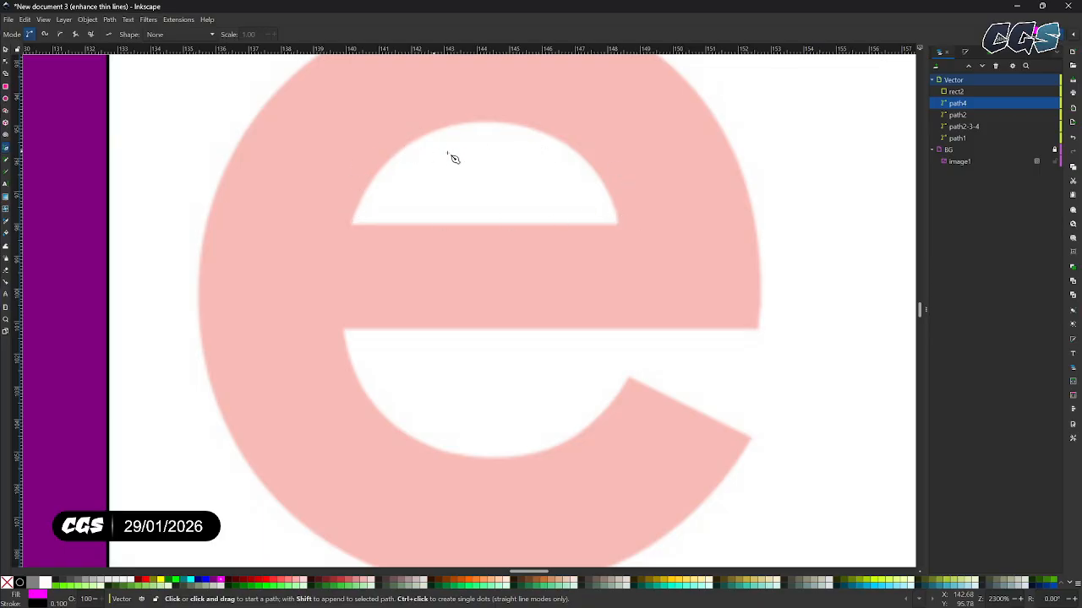
pyautogui.moveTo(483, 167); pyautogui.dragTo(468, 213)
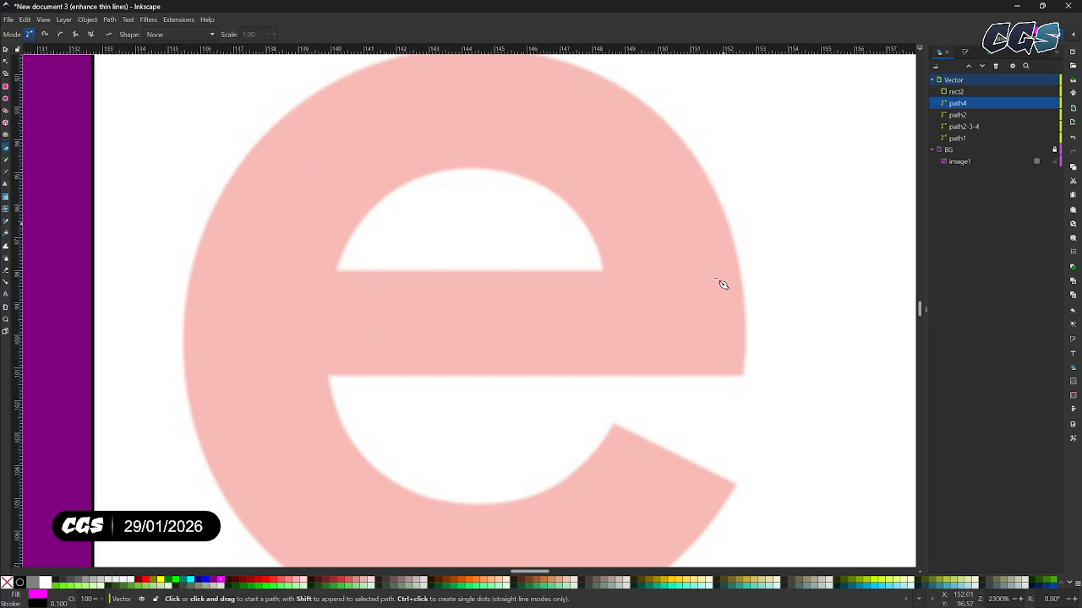
pyautogui.click(327, 375)
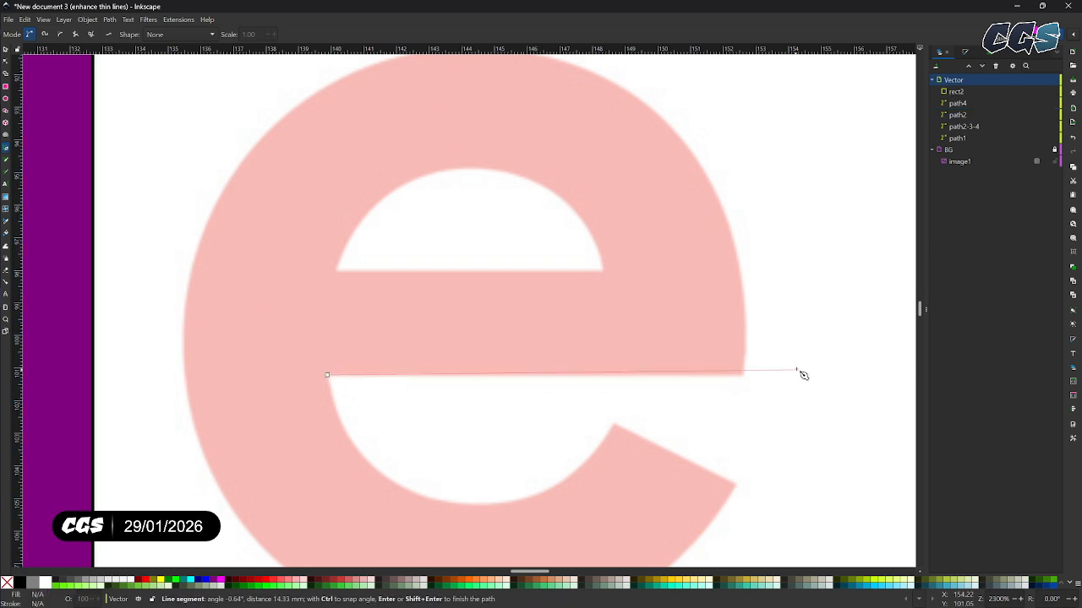
pyautogui.click(745, 376)
pyautogui.moveTo(584, 222); pyautogui.dragTo(651, 305)
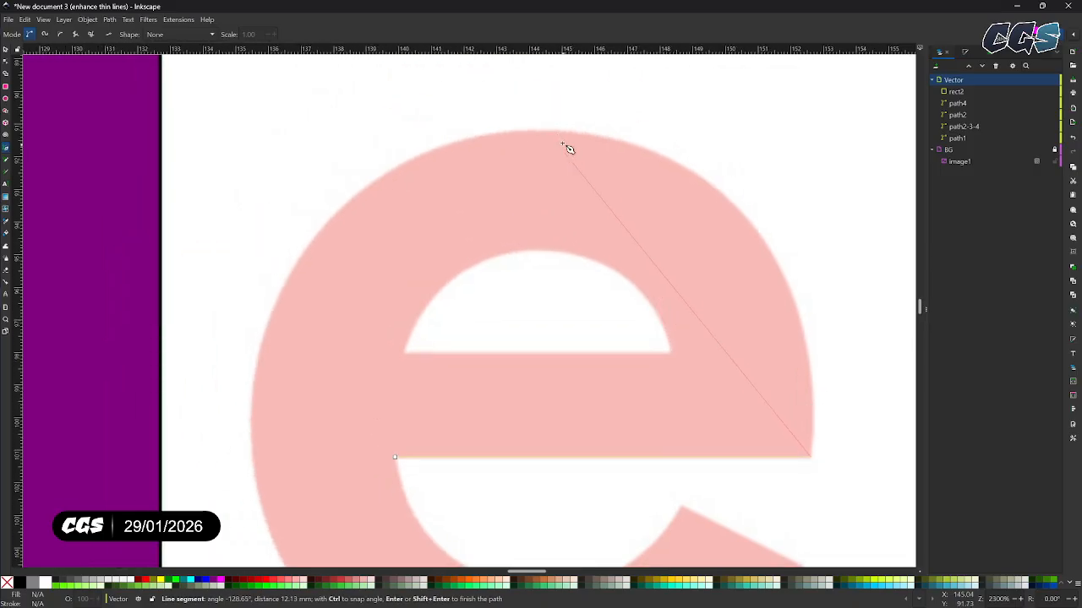
pyautogui.moveTo(560, 131); pyautogui.dragTo(322, 148)
pyautogui.moveTo(275, 155); pyautogui.dragTo(432, 142)
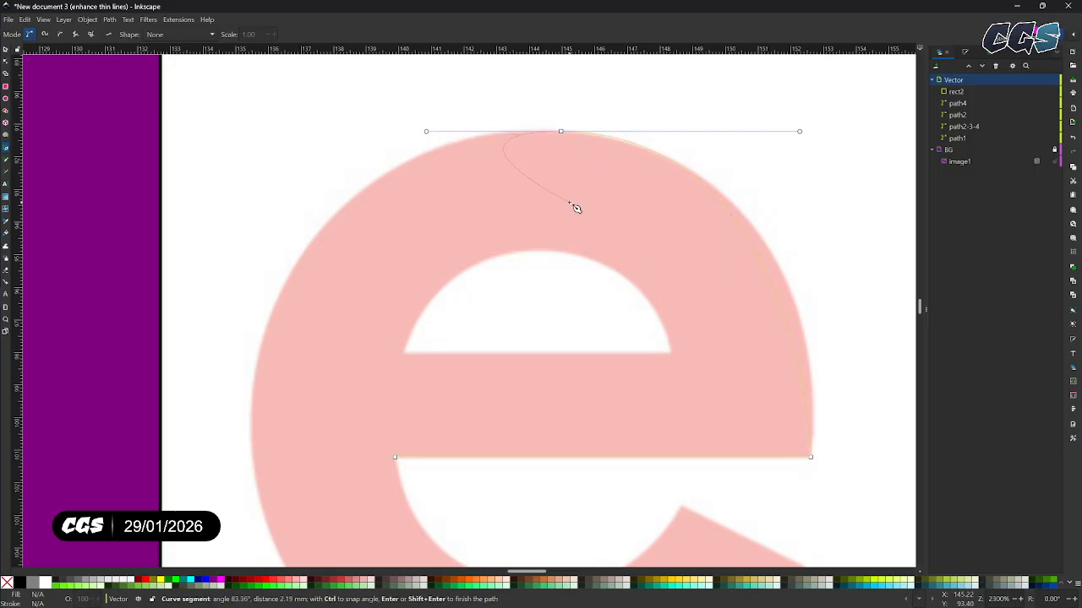
pyautogui.press('BackSpace')
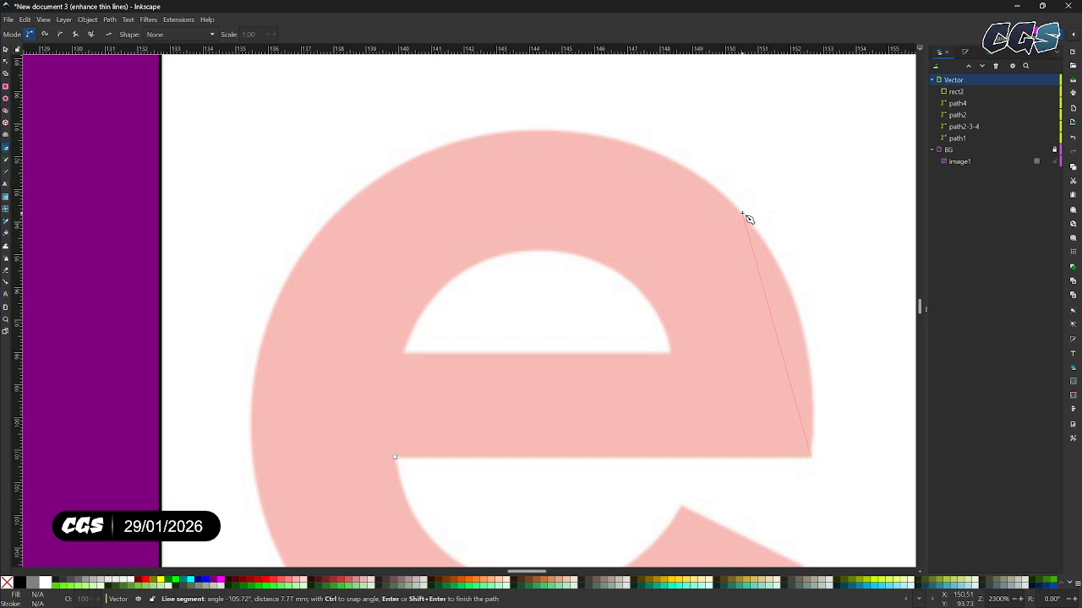
# Step: Trace the e's outer curve from the crossbar's end over the top and down to its leftmost point
pyautogui.moveTo(741, 213); pyautogui.dragTo(651, 101)
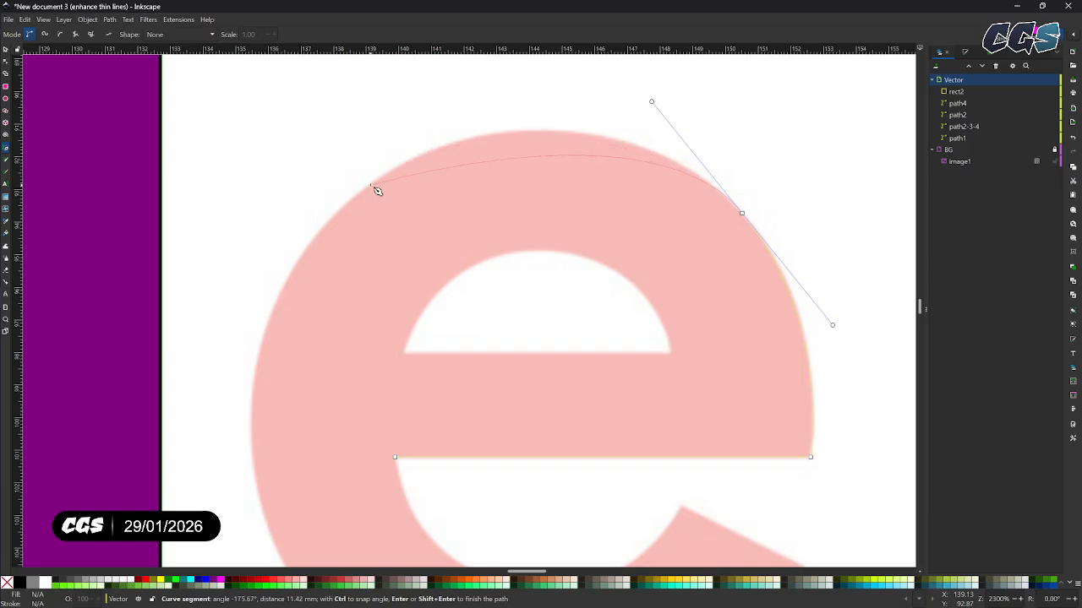
pyautogui.moveTo(371, 181); pyautogui.dragTo(288, 250)
pyautogui.moveTo(545, 322); pyautogui.dragTo(604, 143)
pyautogui.scroll(3, 338, 295)
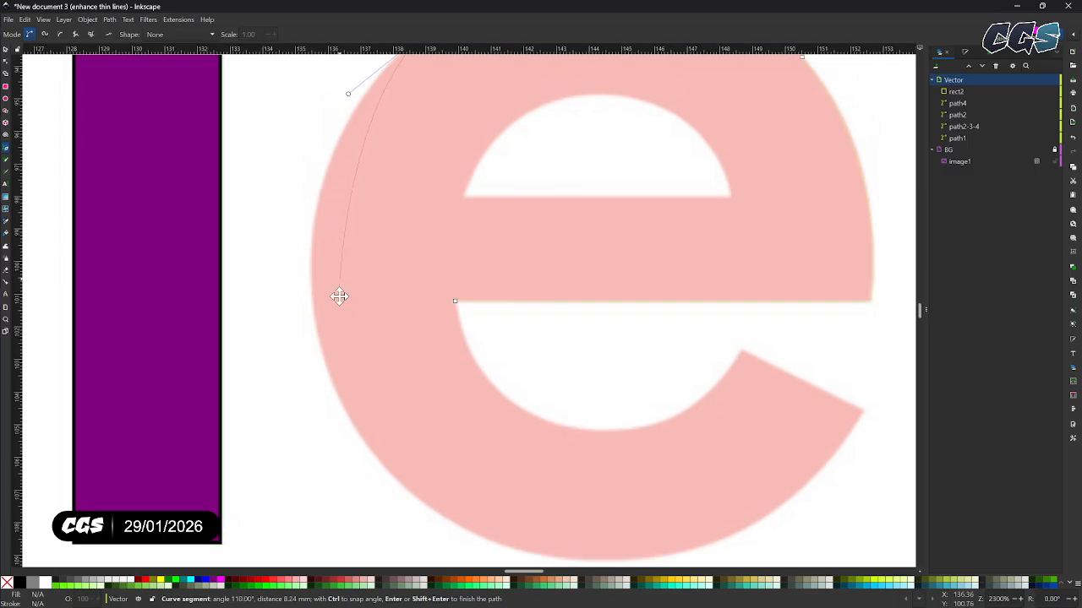
pyautogui.moveTo(306, 310); pyautogui.dragTo(309, 390)
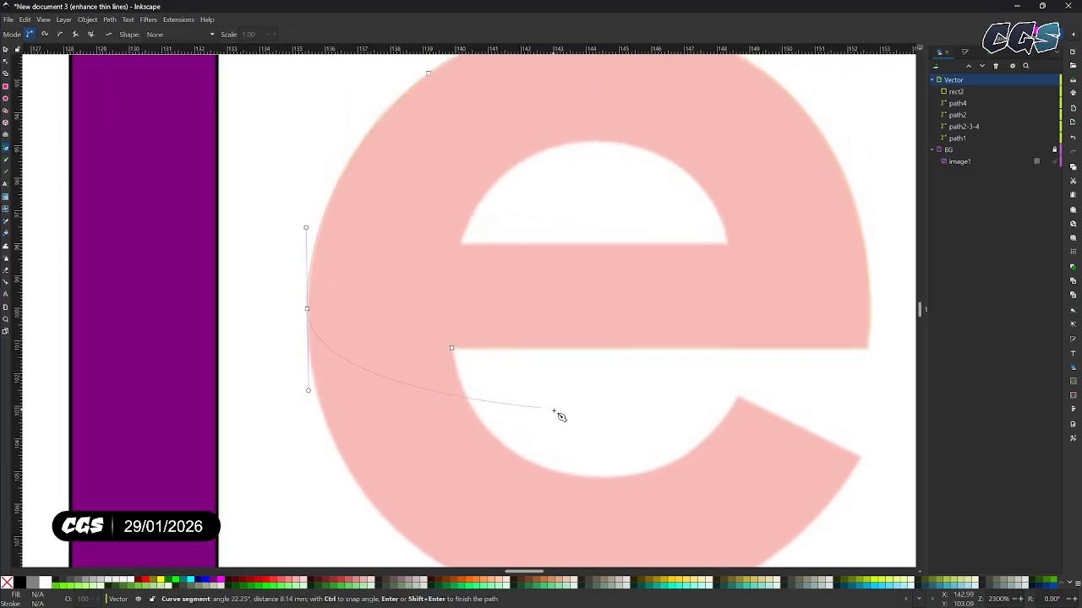
# Step: Continue tracing the e's outer curve around the bottom to the outer corner of its open terminal
pyautogui.moveTo(556, 411); pyautogui.dragTo(437, 193)
pyautogui.moveTo(472, 387); pyautogui.dragTo(716, 391)
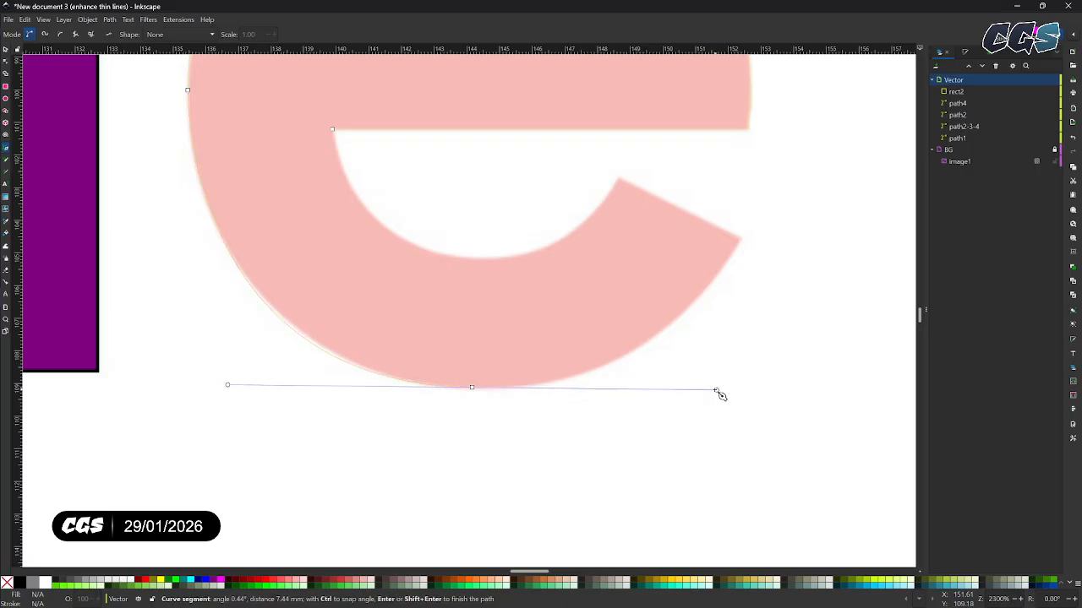
pyautogui.hotkey('ctrl', 'z')
pyautogui.moveTo(284, 319); pyautogui.dragTo(358, 387)
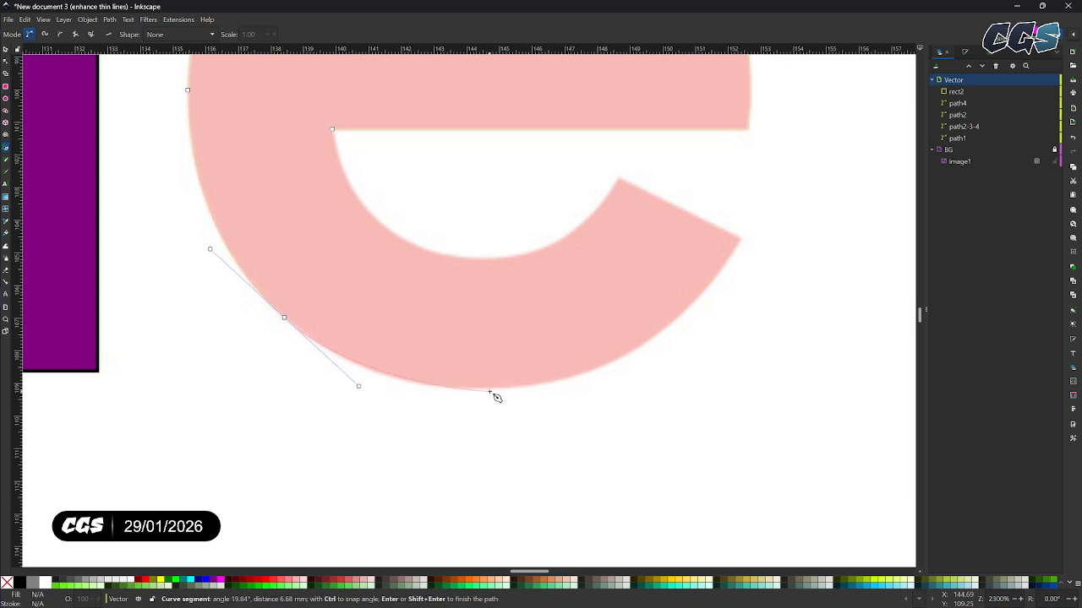
pyautogui.moveTo(491, 389); pyautogui.dragTo(647, 346)
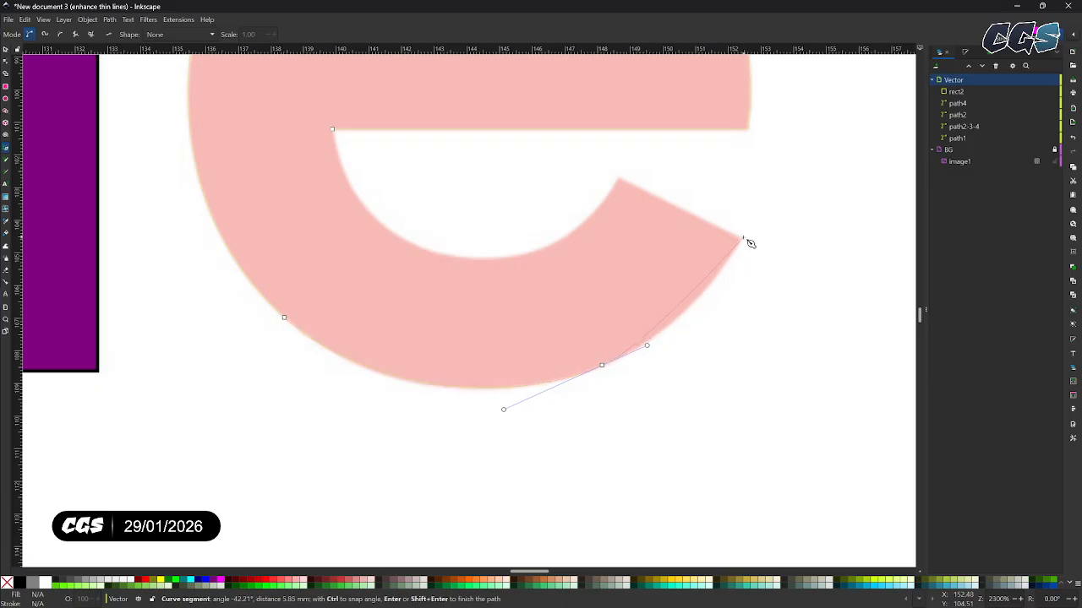
pyautogui.moveTo(742, 240); pyautogui.dragTo(695, 216)
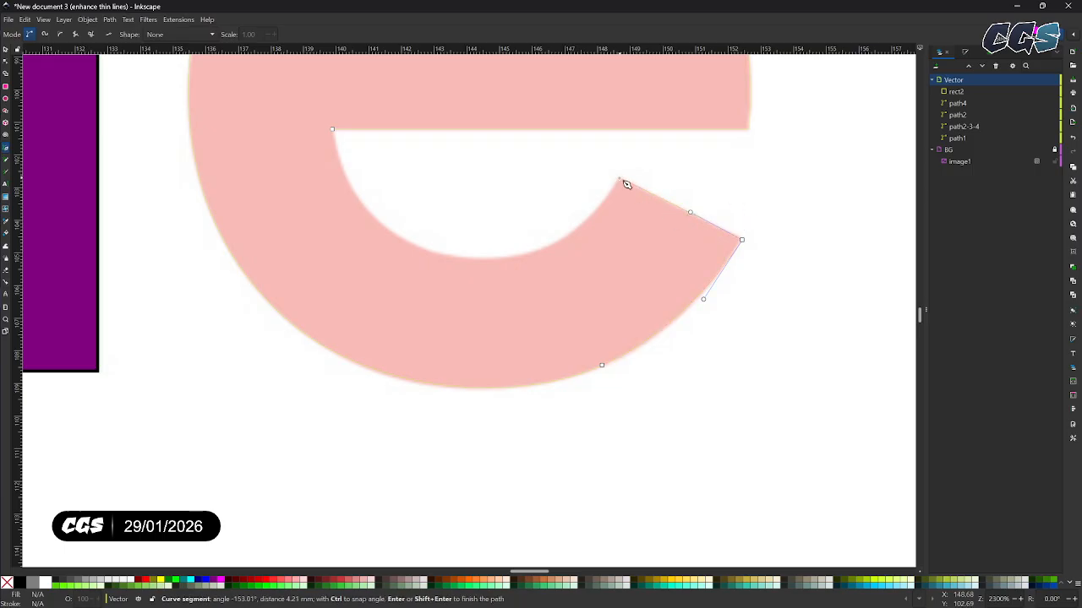
# Step: Trace the terminal's slanted edge and the e's lower inner curve, closing the path at its starting node
pyautogui.click(620, 179)
pyautogui.moveTo(491, 257); pyautogui.dragTo(401, 255)
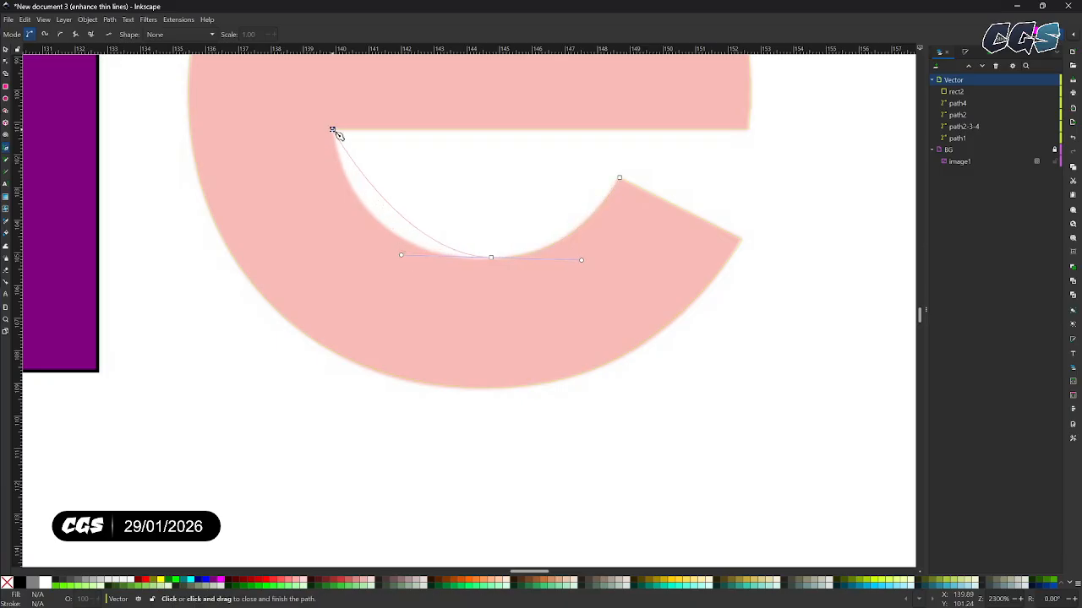
pyautogui.moveTo(332, 129)
pyautogui.mouseDown()
pyautogui.moveTo(314, 65)
pyautogui.moveTo(273, 25)
pyautogui.moveTo(331, 60)
pyautogui.moveTo(324, 90)
pyautogui.moveTo(333, 90)
pyautogui.mouseUp()
# Step: Remove the fill from the traced e outline so the reference image shows through
pyautogui.scroll(8, 482, 336)
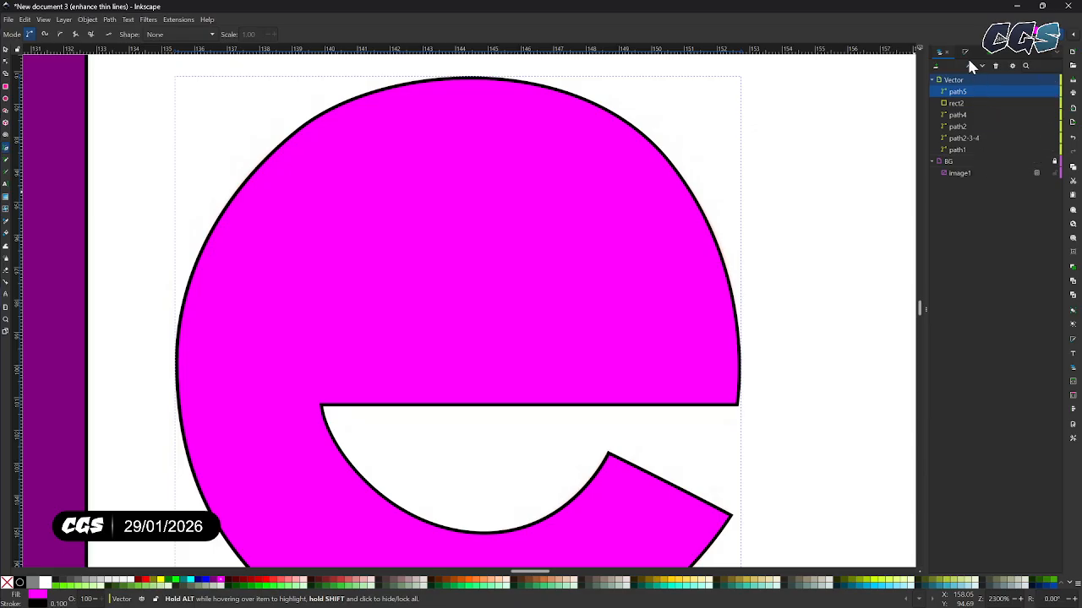
pyautogui.click(964, 52)
pyautogui.click(942, 65)
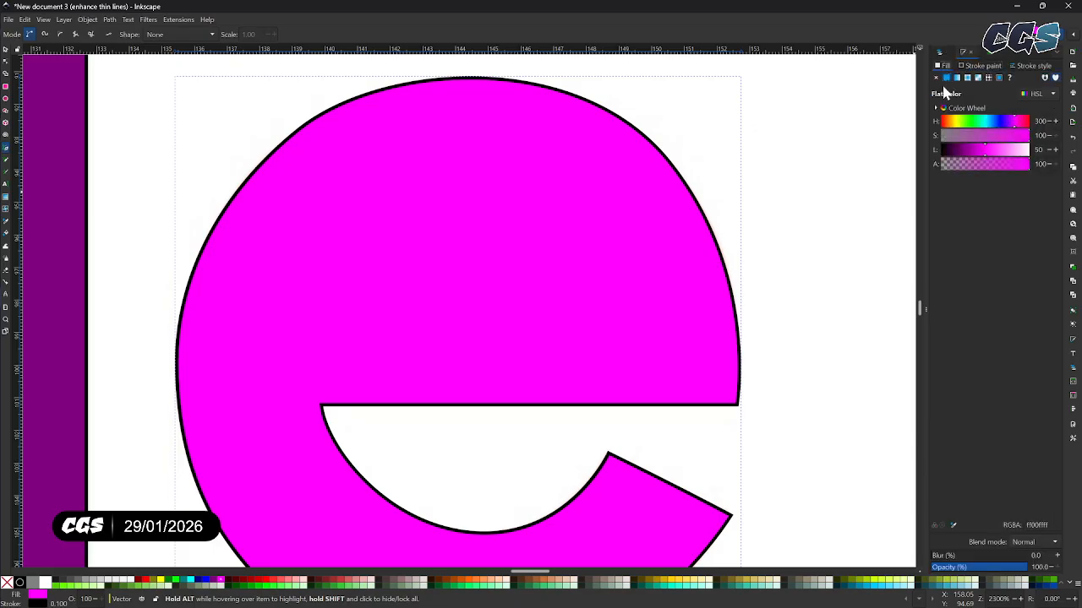
pyautogui.click(935, 77)
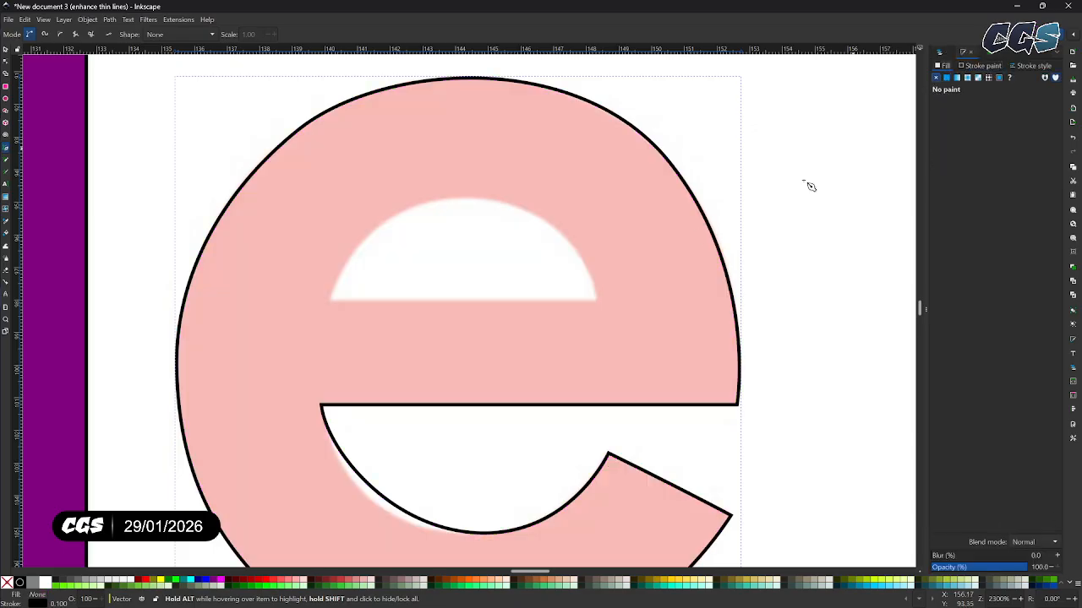
# Step: Trace the e's half-round upper opening as a closed path with a straight base and curved top
pyautogui.click(330, 300)
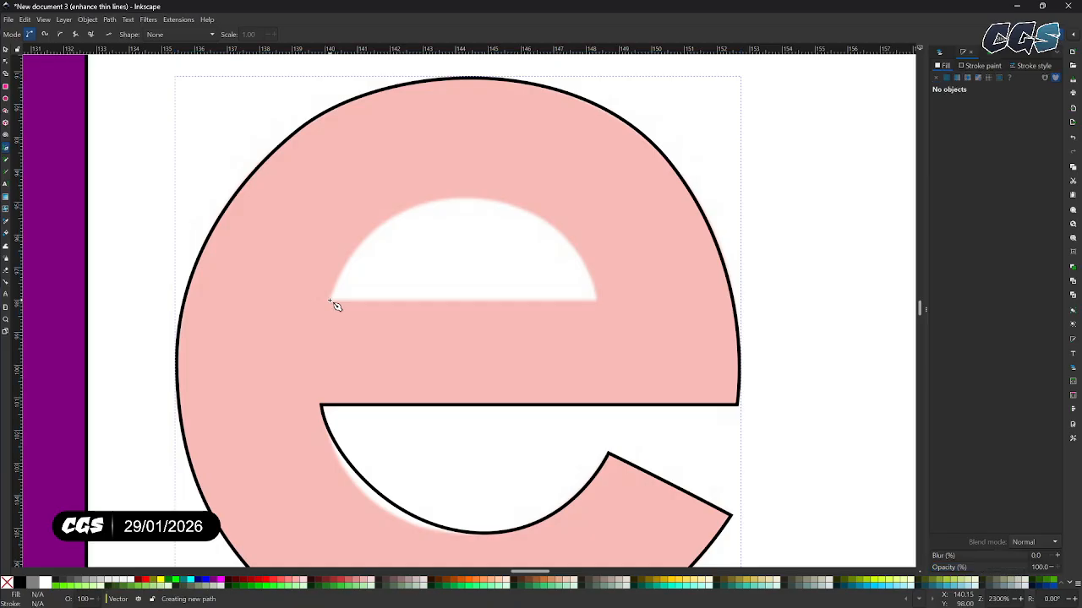
pyautogui.click(597, 299)
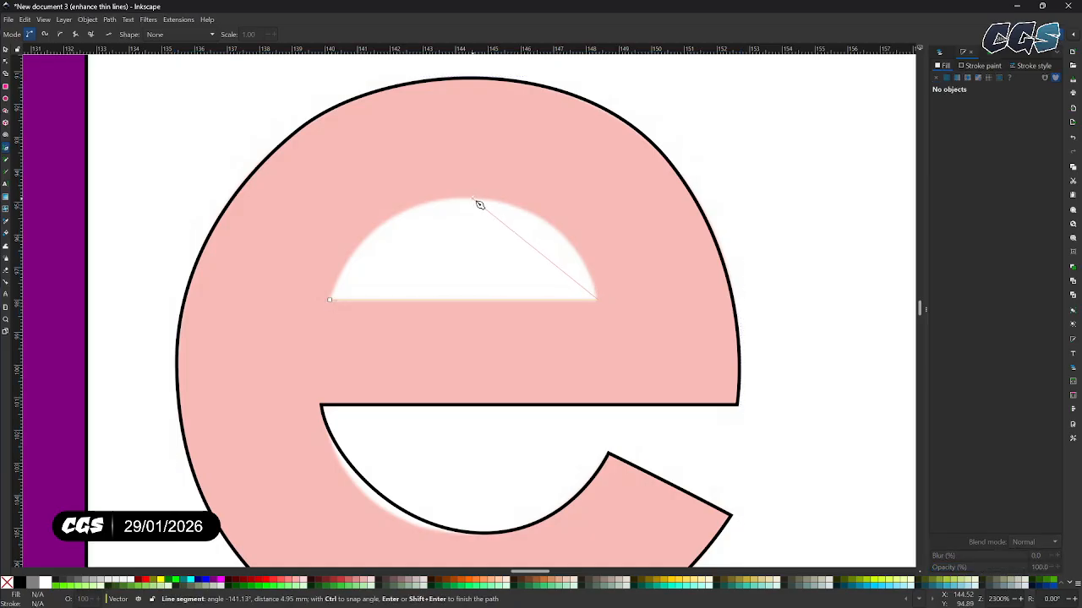
pyautogui.moveTo(471, 199); pyautogui.dragTo(361, 192)
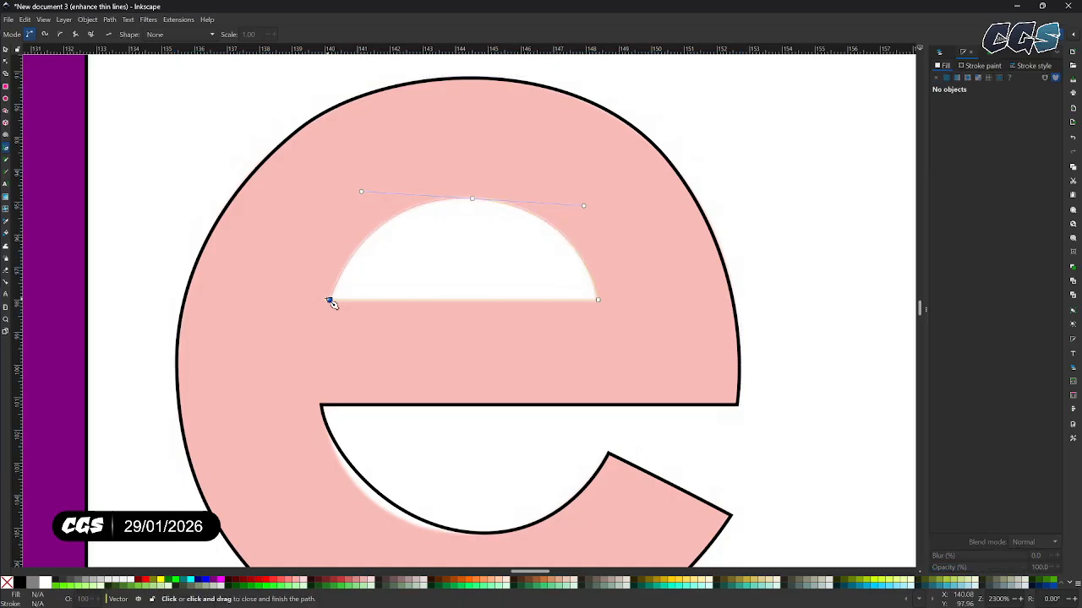
pyautogui.click(331, 301)
# Step: Adjust the bottom node and handles of the e's lower inner curve to fit the reference image
pyautogui.scroll(-4, 567, 295)
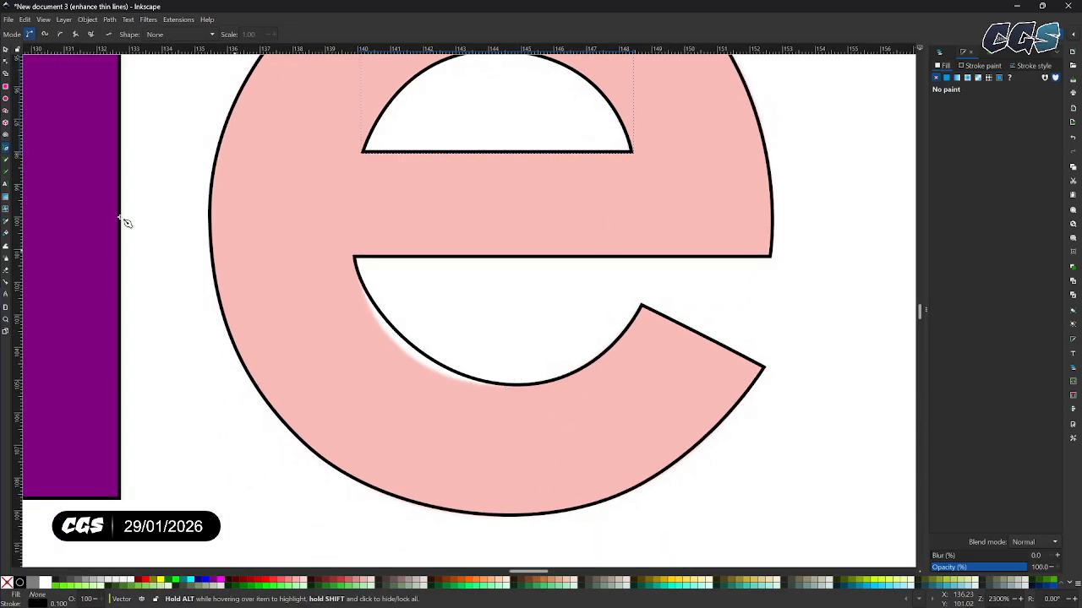
pyautogui.click(3, 68)
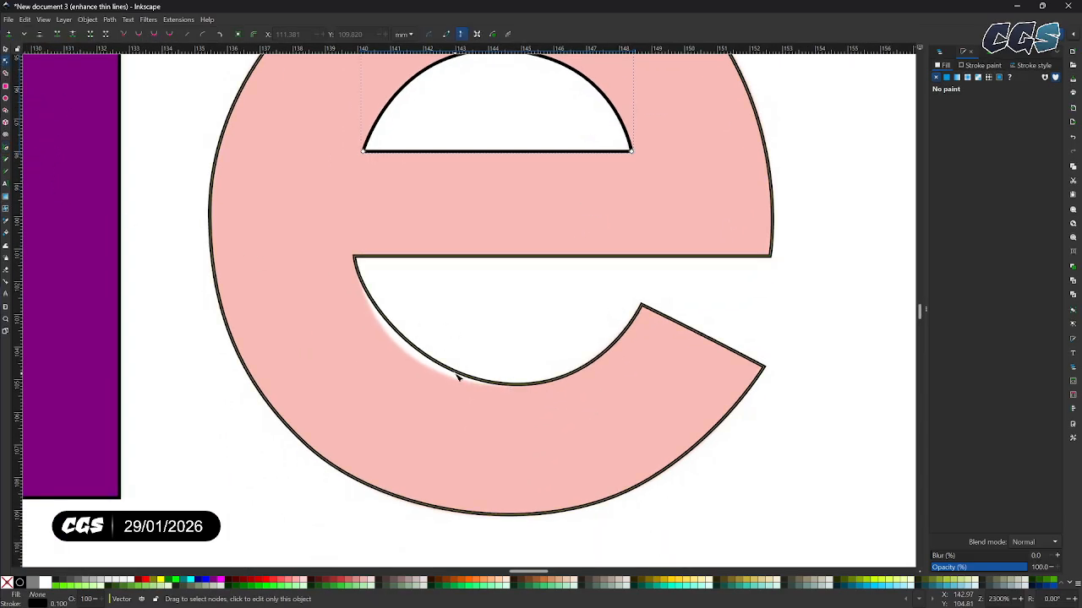
pyautogui.click(459, 368)
pyautogui.click(513, 385)
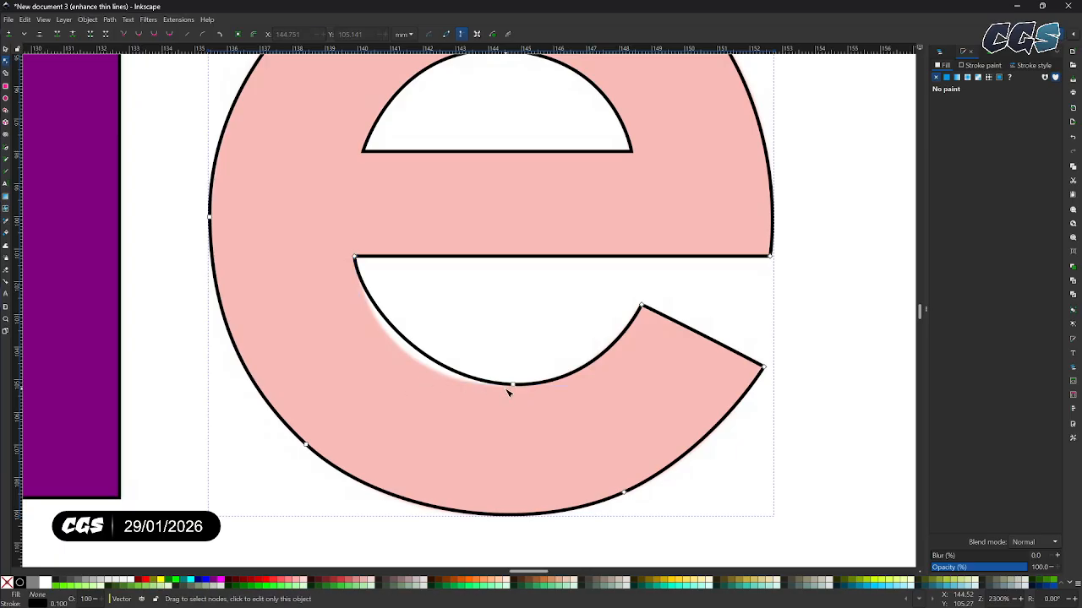
pyautogui.moveTo(424, 383)
pyautogui.mouseDown()
pyautogui.moveTo(397, 386)
pyautogui.moveTo(429, 388)
pyautogui.moveTo(443, 375)
pyautogui.moveTo(474, 396)
pyautogui.moveTo(473, 377)
pyautogui.moveTo(447, 410)
pyautogui.moveTo(423, 382)
pyautogui.mouseUp()
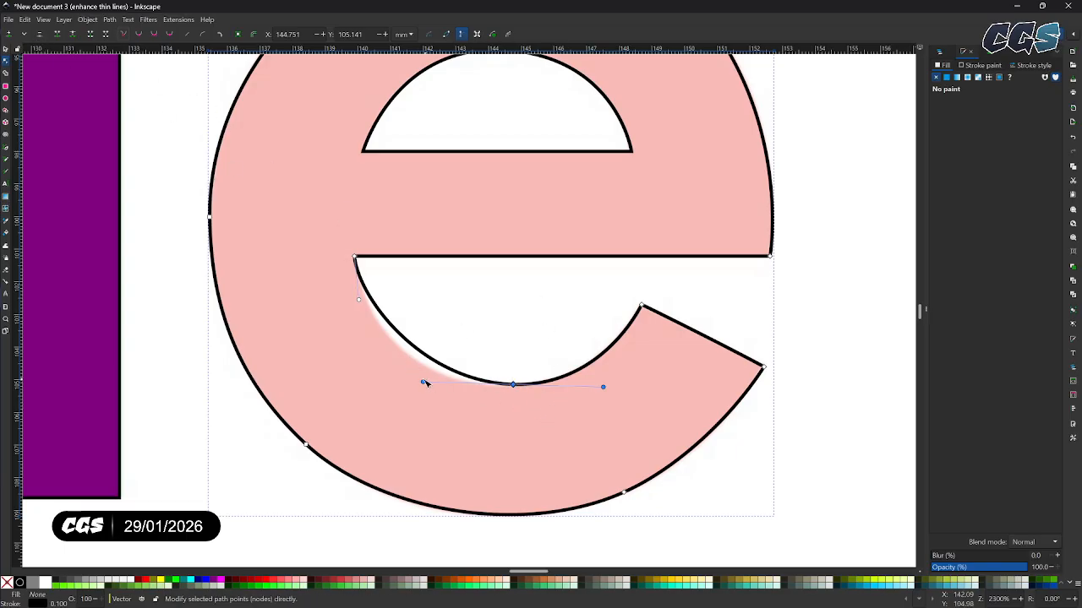
pyautogui.moveTo(425, 383); pyautogui.dragTo(396, 385)
pyautogui.moveTo(605, 388); pyautogui.dragTo(599, 388)
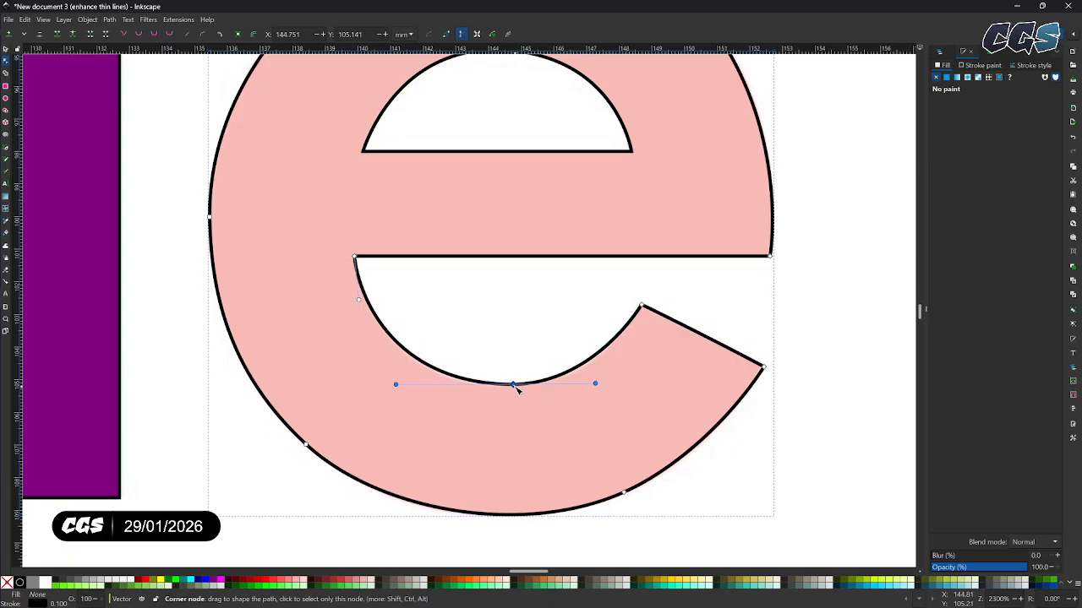
pyautogui.moveTo(514, 386); pyautogui.dragTo(512, 386)
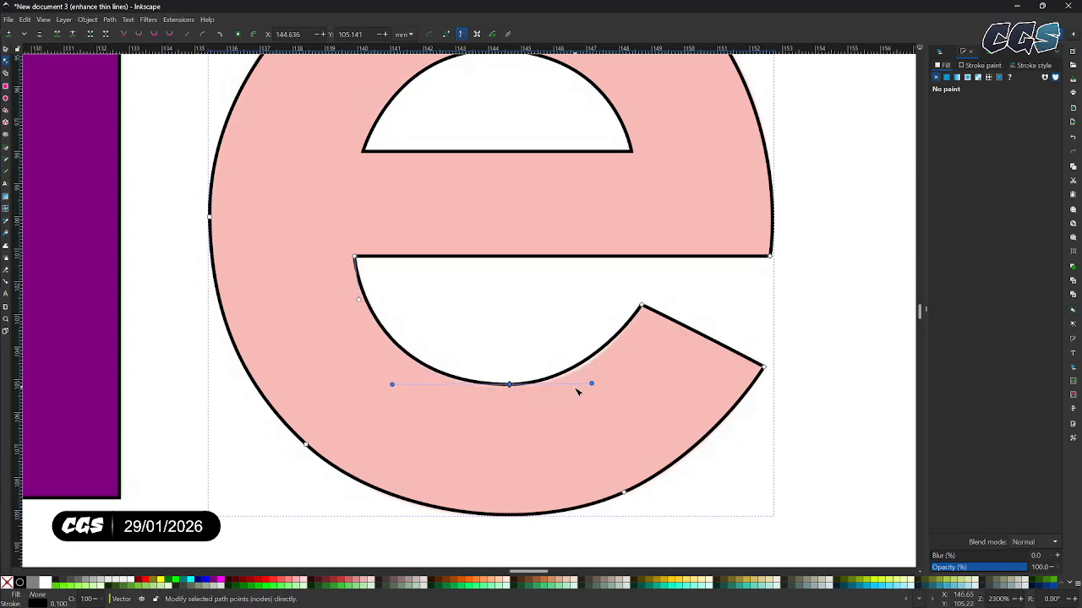
pyautogui.moveTo(591, 385); pyautogui.dragTo(597, 385)
pyautogui.scroll(1, 585, 423)
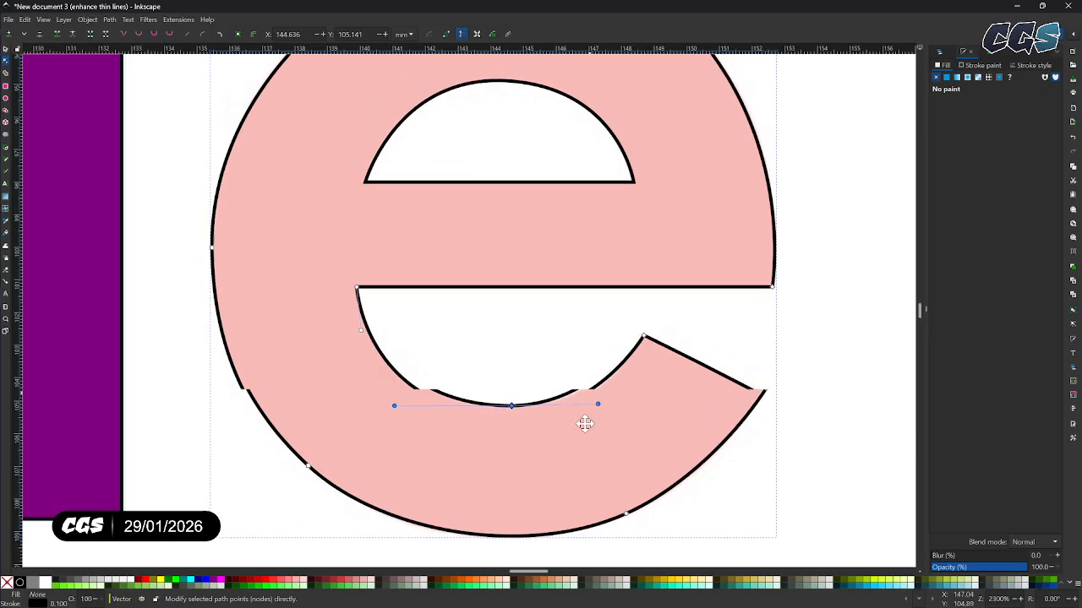
pyautogui.scroll(3, 585, 424)
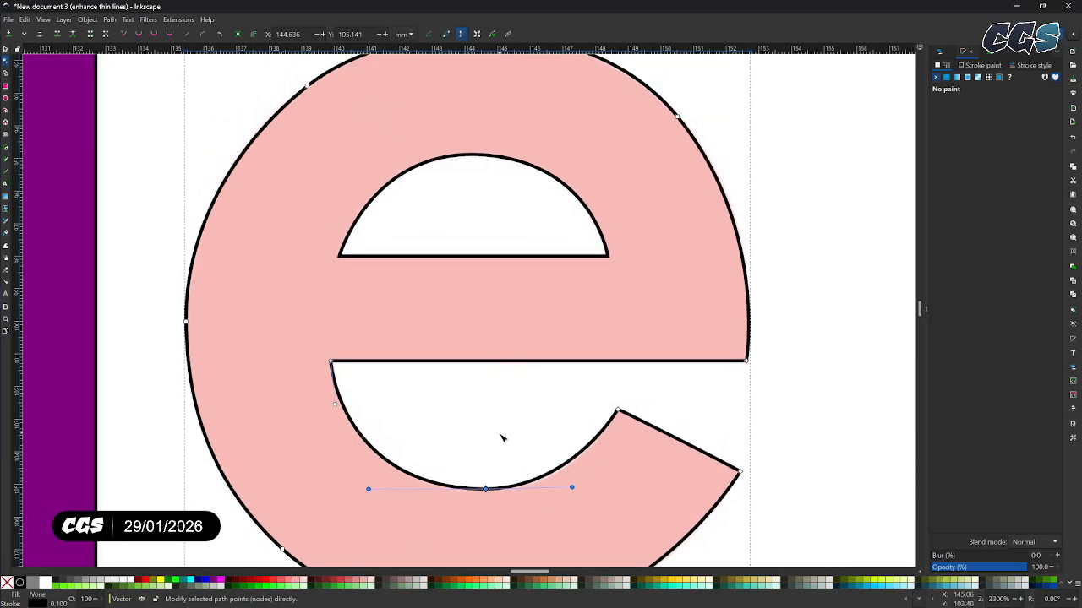
pyautogui.scroll(-5, 519, 406)
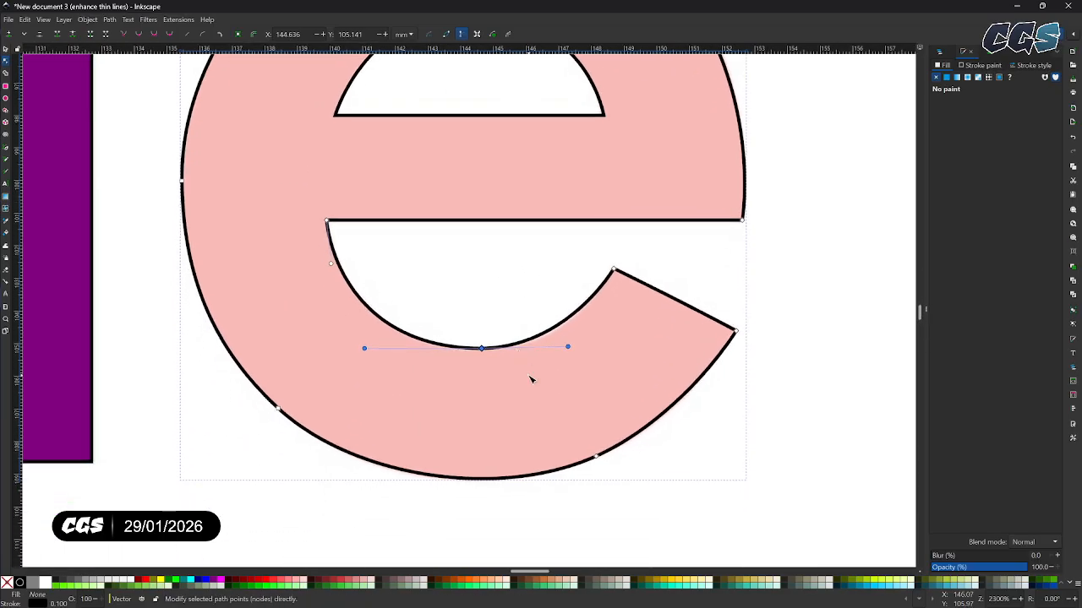
pyautogui.scroll(8, 579, 436)
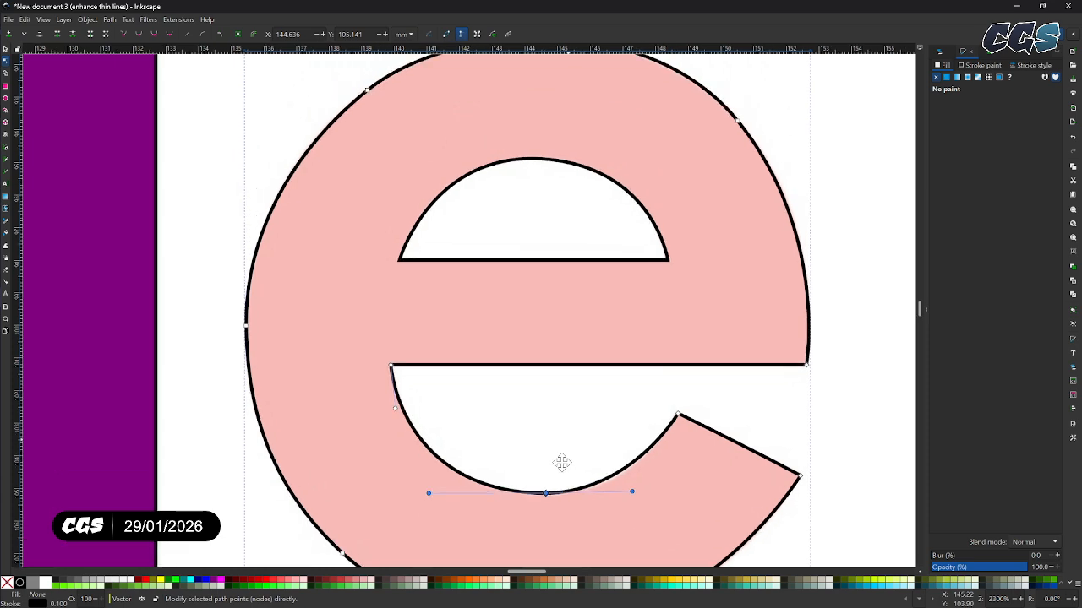
pyautogui.scroll(-4, 515, 254)
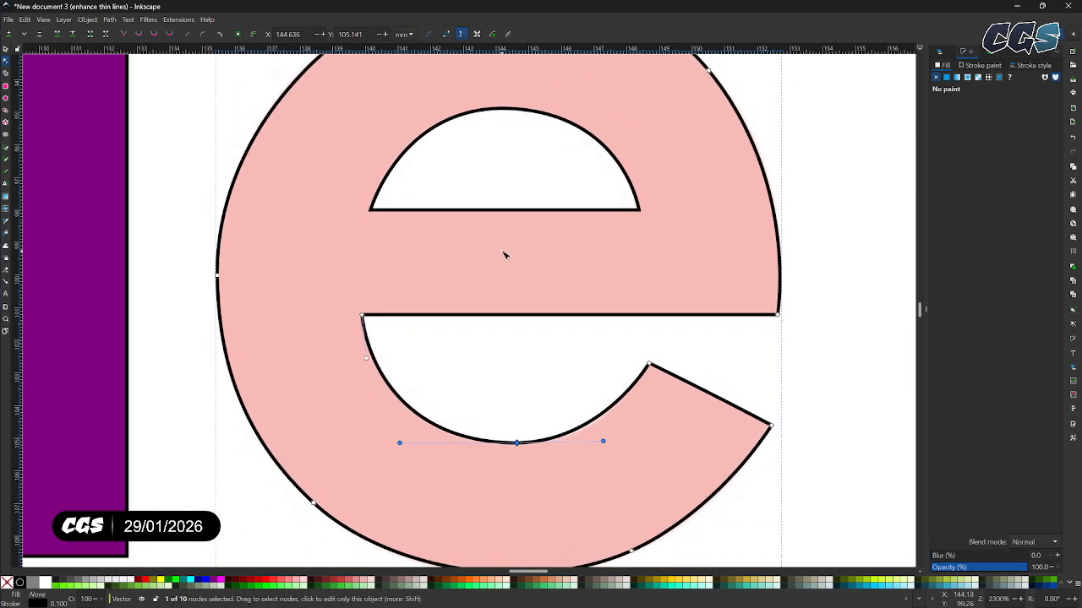
# Step: Give the e outline a flat magenta fill and fill the half-round opening shape with green (00ff00)
pyautogui.click(947, 78)
pyautogui.click(585, 191)
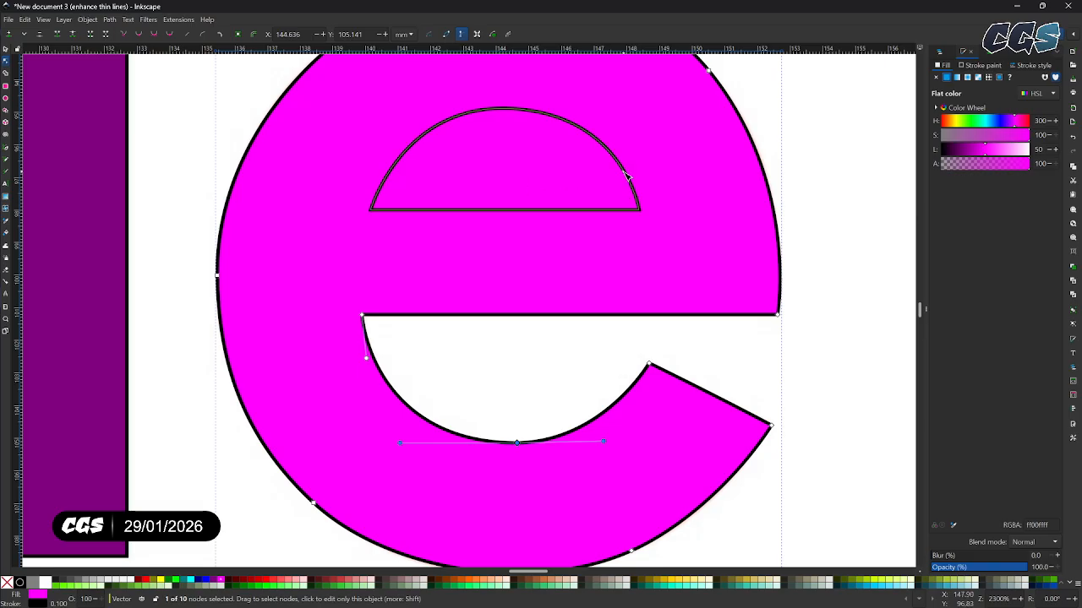
pyautogui.click(178, 579)
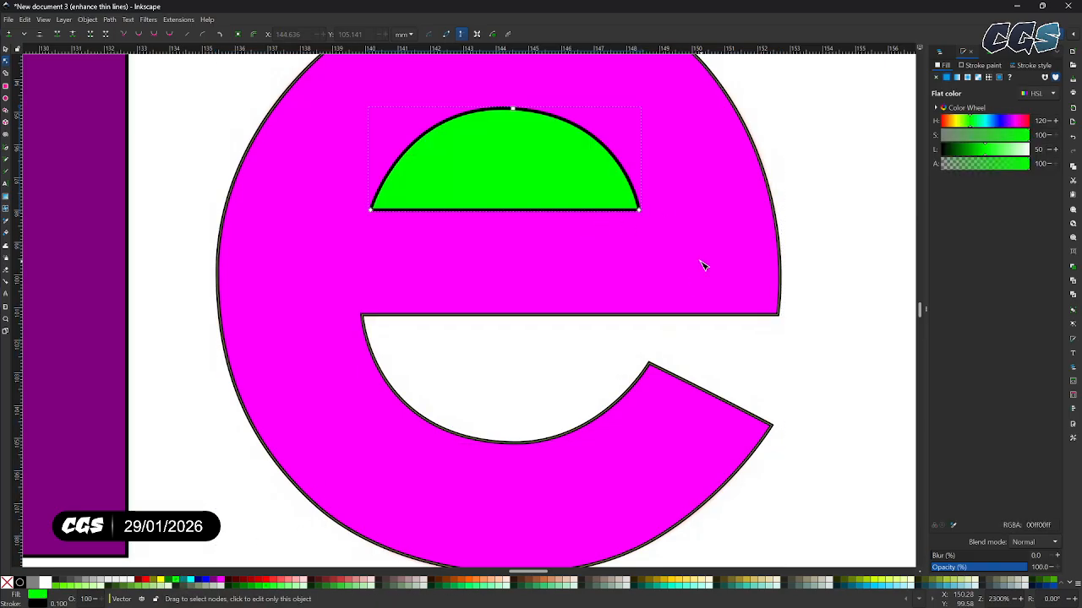
# Step: Subtract the green half-round shape from the magenta e outline with Path Difference to cut its upper opening
pyautogui.click(5, 49)
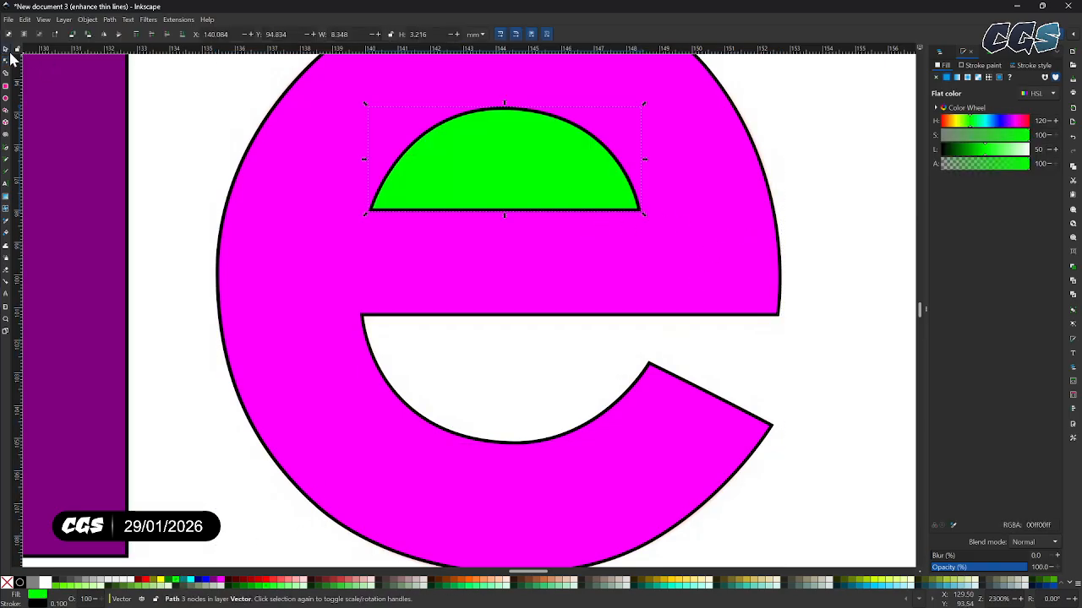
pyautogui.keyDown('shift'); pyautogui.click(645, 262); pyautogui.keyUp('shift')
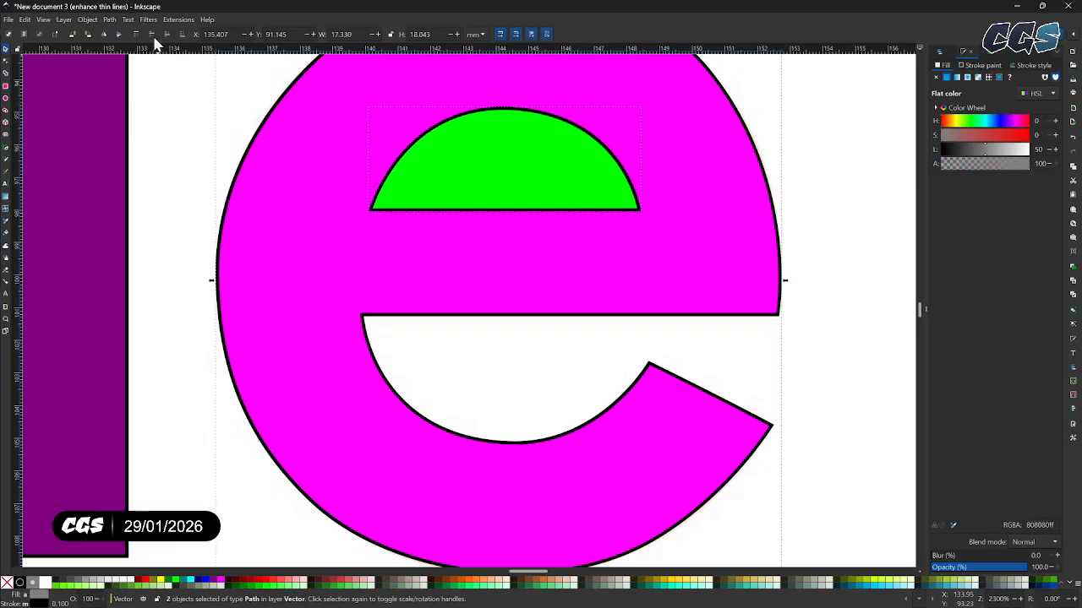
pyautogui.click(107, 20)
pyautogui.click(134, 86)
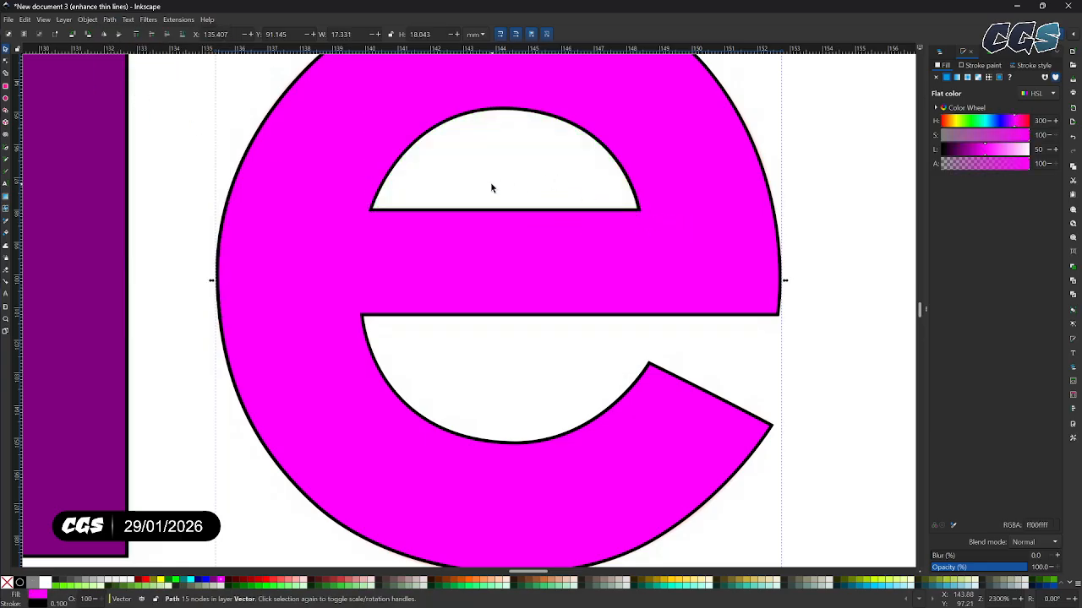
# Step: Move all six traced letters together about 35 mm straight down so they sit below the reference logo
pyautogui.moveTo(491, 188); pyautogui.dragTo(538, 346)
pyautogui.scroll(-4, 514, 290)
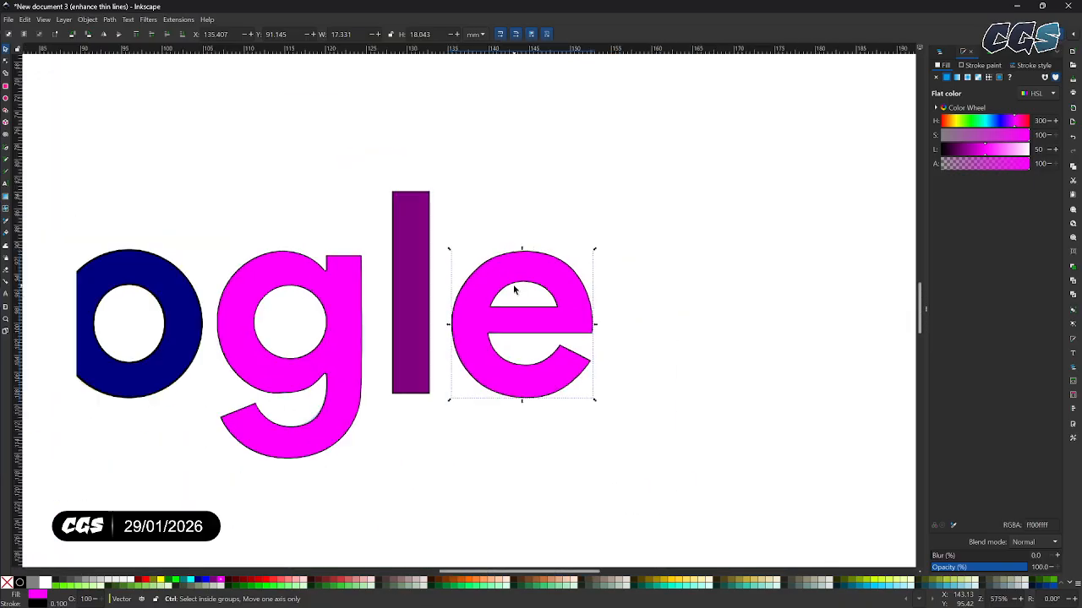
pyautogui.scroll(-3, 513, 290)
pyautogui.scroll(1, 499, 321)
pyautogui.scroll(-2, 492, 336)
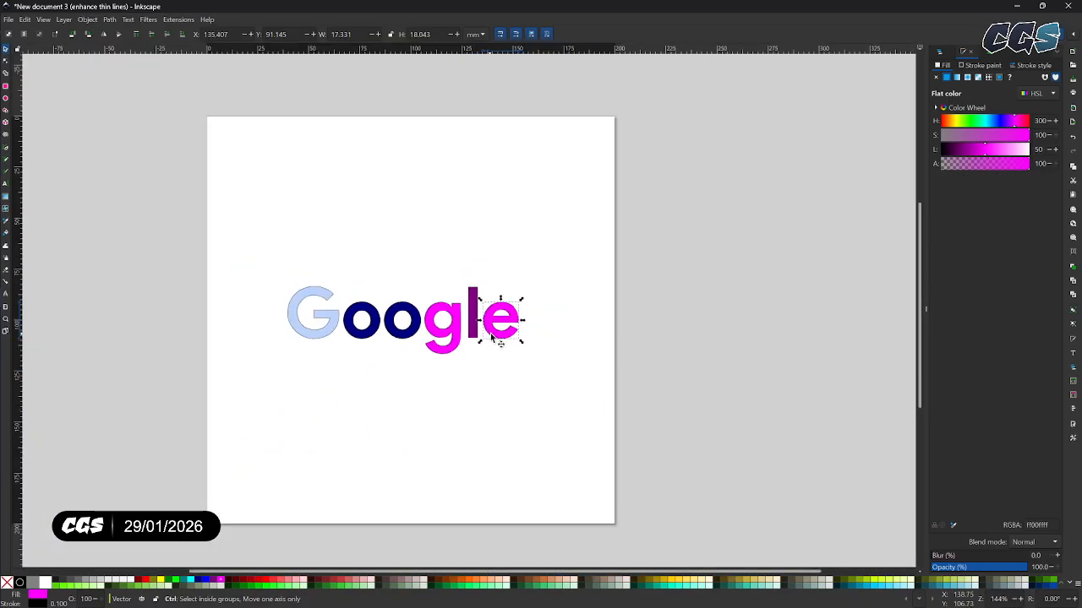
pyautogui.moveTo(491, 336); pyautogui.dragTo(562, 287)
pyautogui.moveTo(661, 194); pyautogui.dragTo(296, 364)
pyautogui.moveTo(409, 268); pyautogui.dragTo(393, 330)
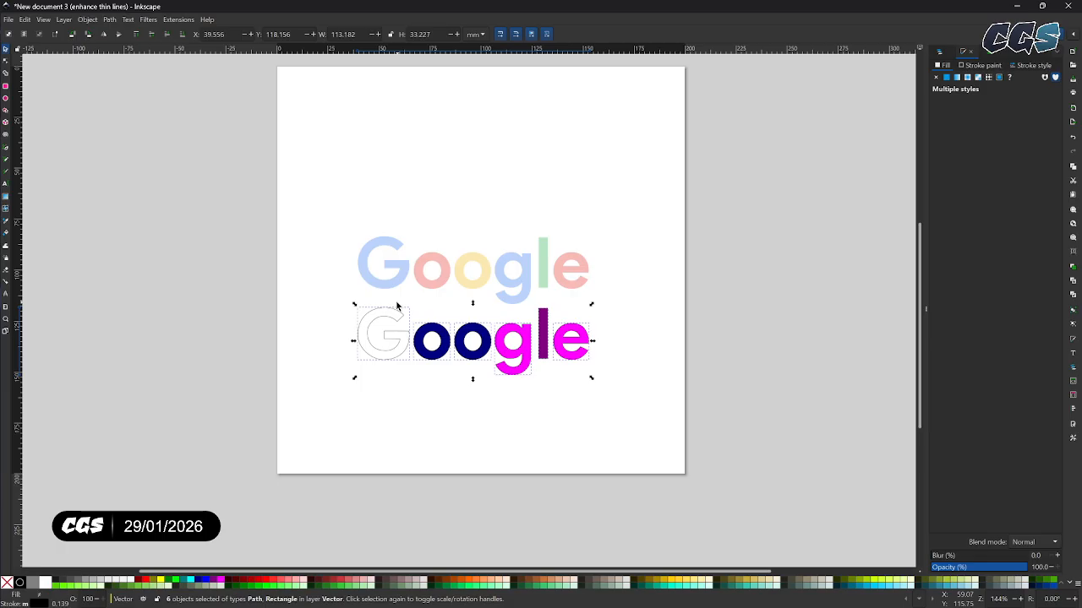
pyautogui.click(443, 362)
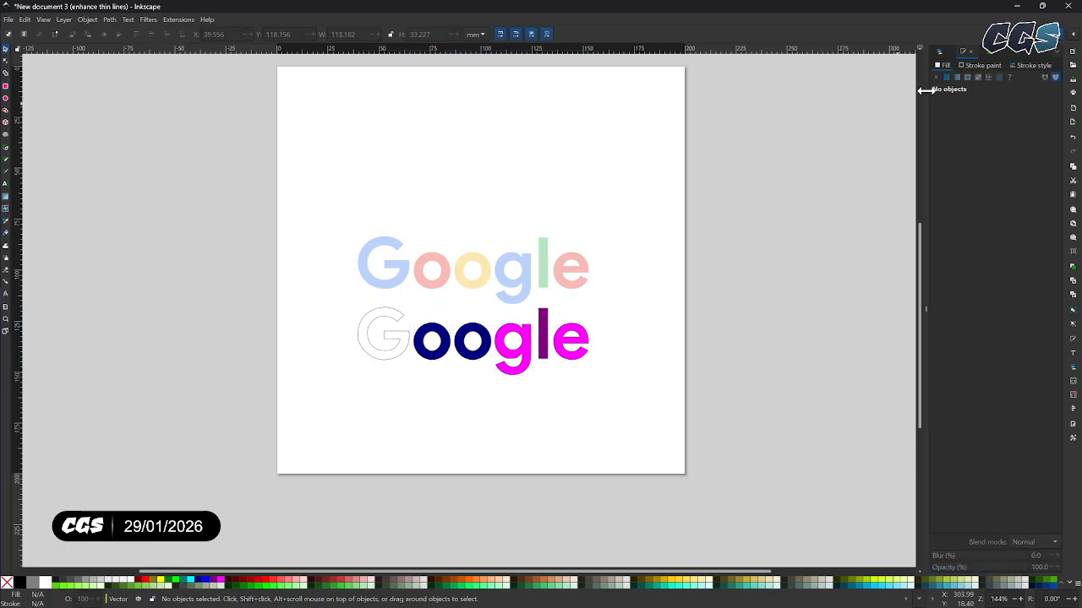
# Step: Raise the opacity of the reference image in the BG layer to 100%
pyautogui.click(939, 52)
pyautogui.click(996, 172)
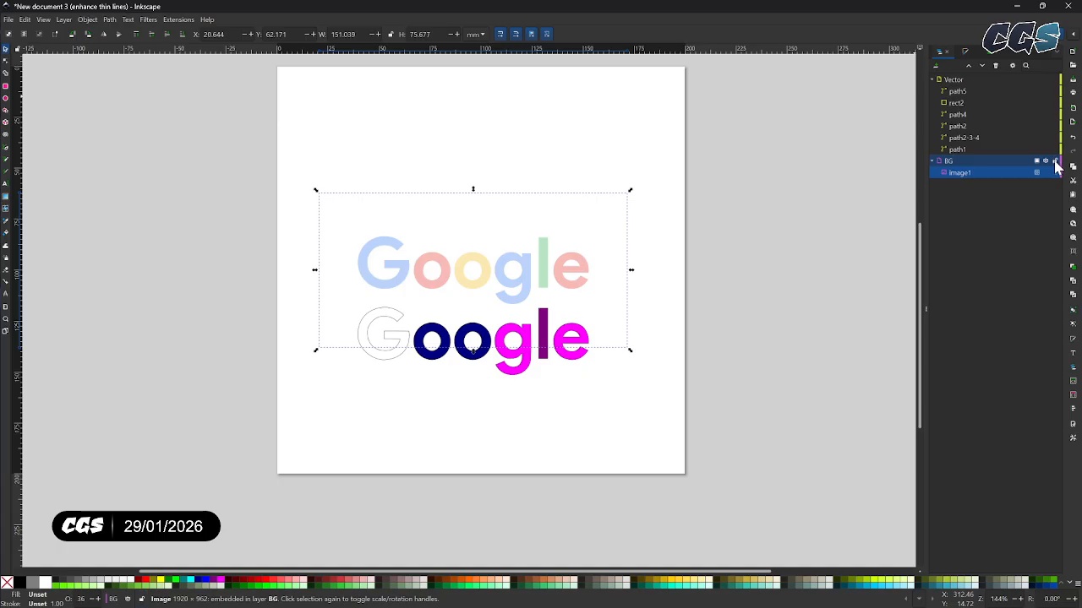
pyautogui.click(1037, 172)
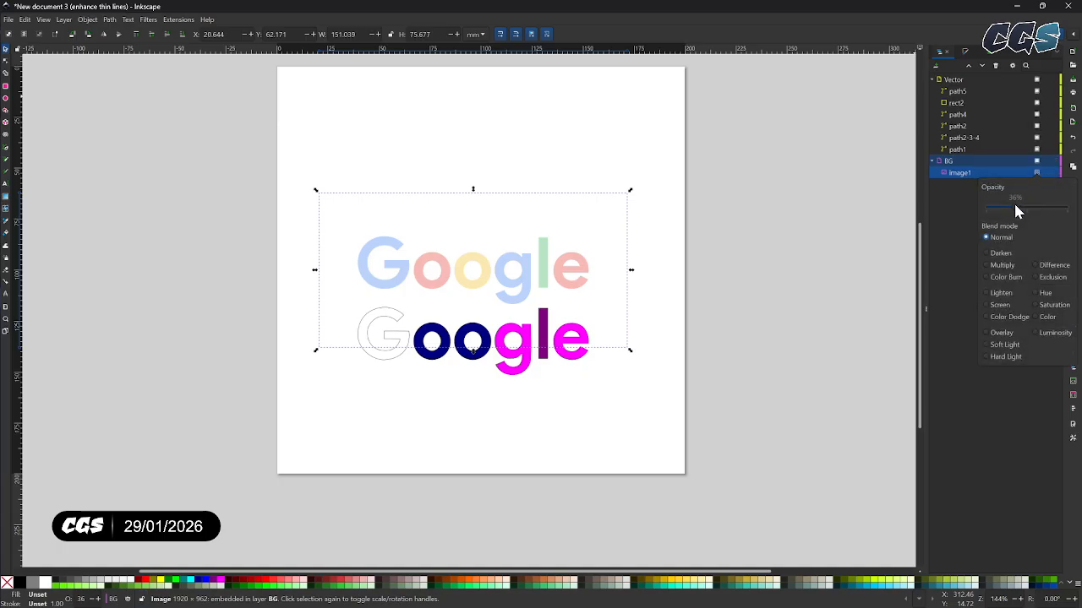
pyautogui.moveTo(1015, 206); pyautogui.dragTo(1069, 208)
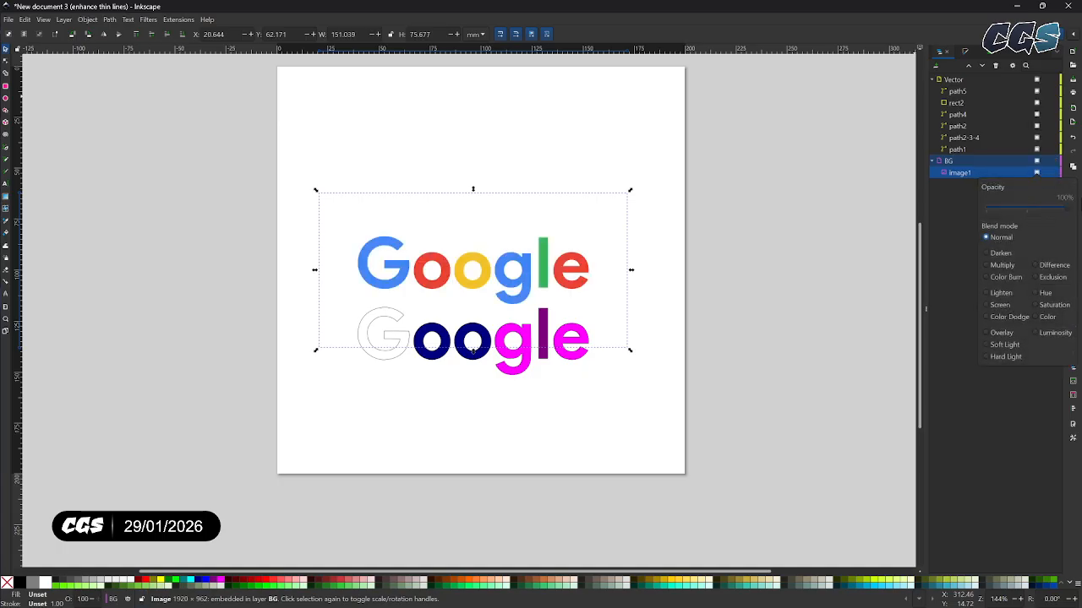
pyautogui.click(373, 360)
# Step: Fill the traced G with the reference G's blue and the first o with its red, sampled by the color picker
pyautogui.moveTo(603, 419); pyautogui.dragTo(312, 310)
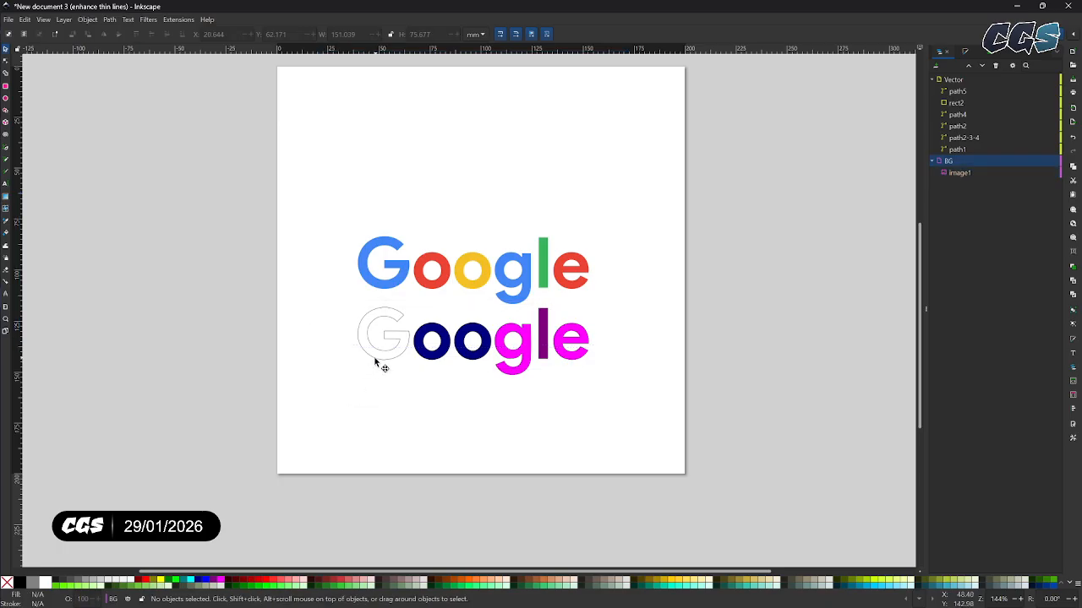
pyautogui.click(374, 360)
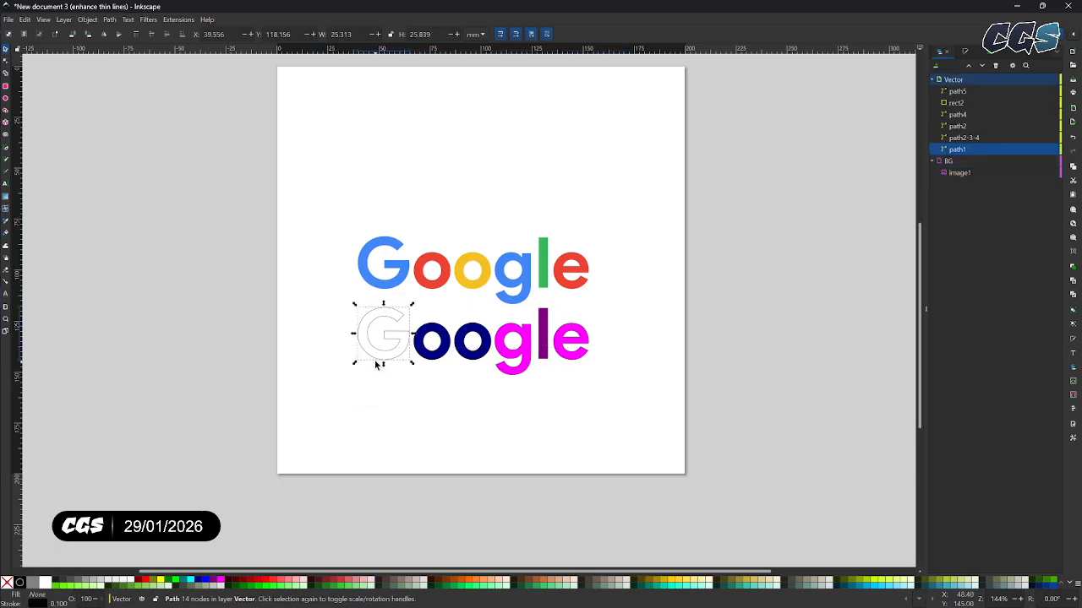
pyautogui.click(7, 223)
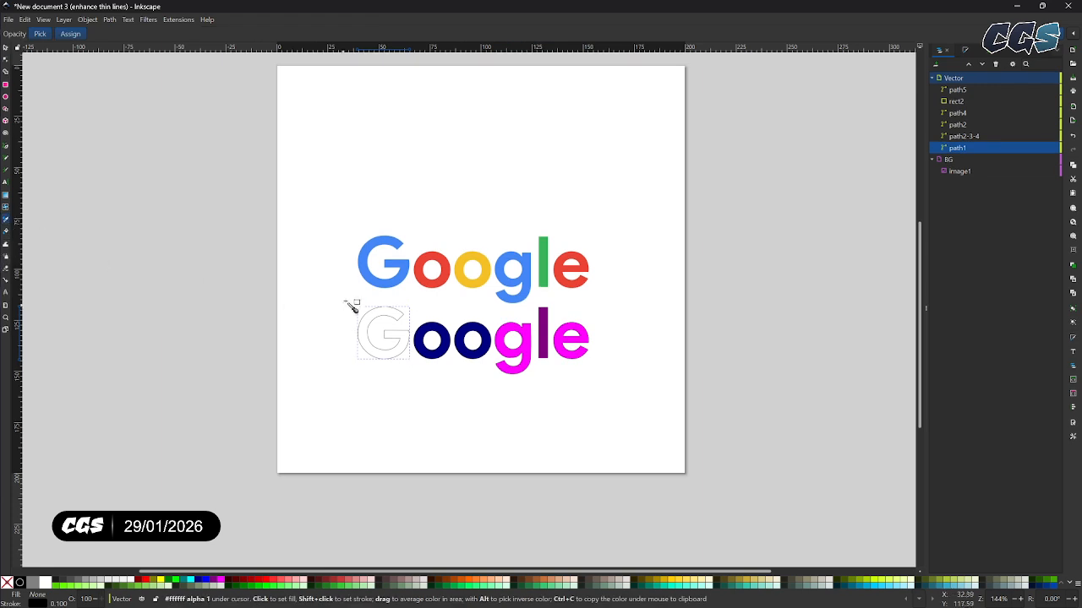
pyautogui.click(372, 290)
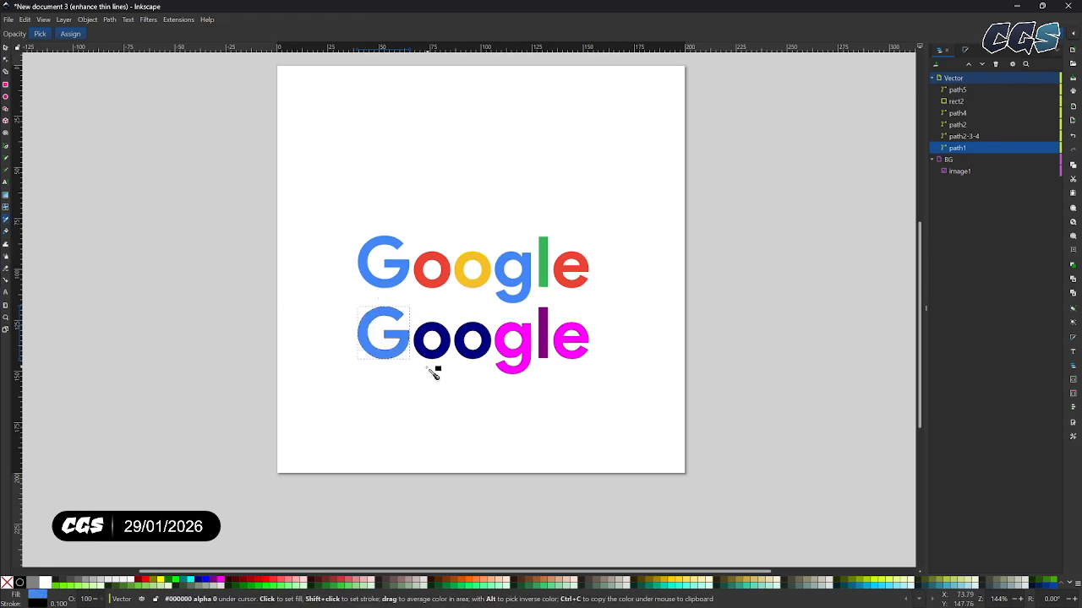
pyautogui.click(5, 51)
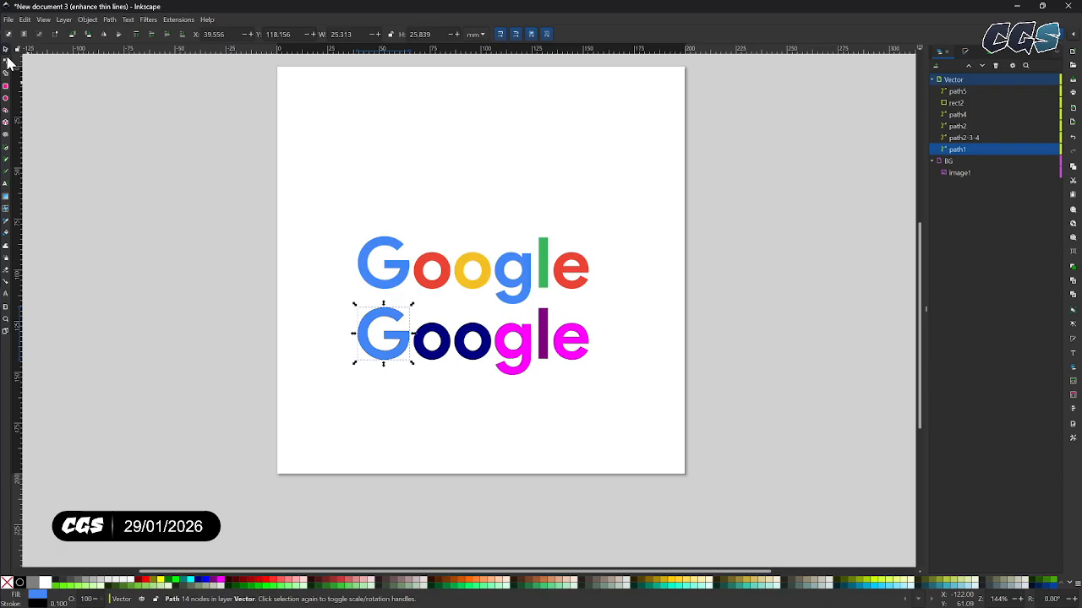
pyautogui.click(434, 358)
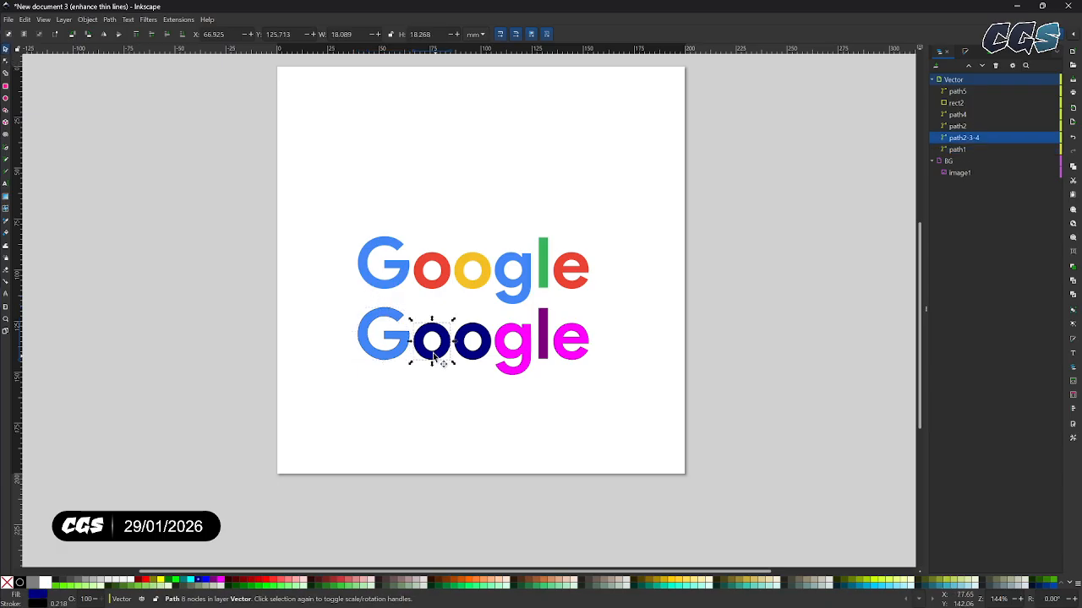
pyautogui.press('d')
pyautogui.click(426, 279)
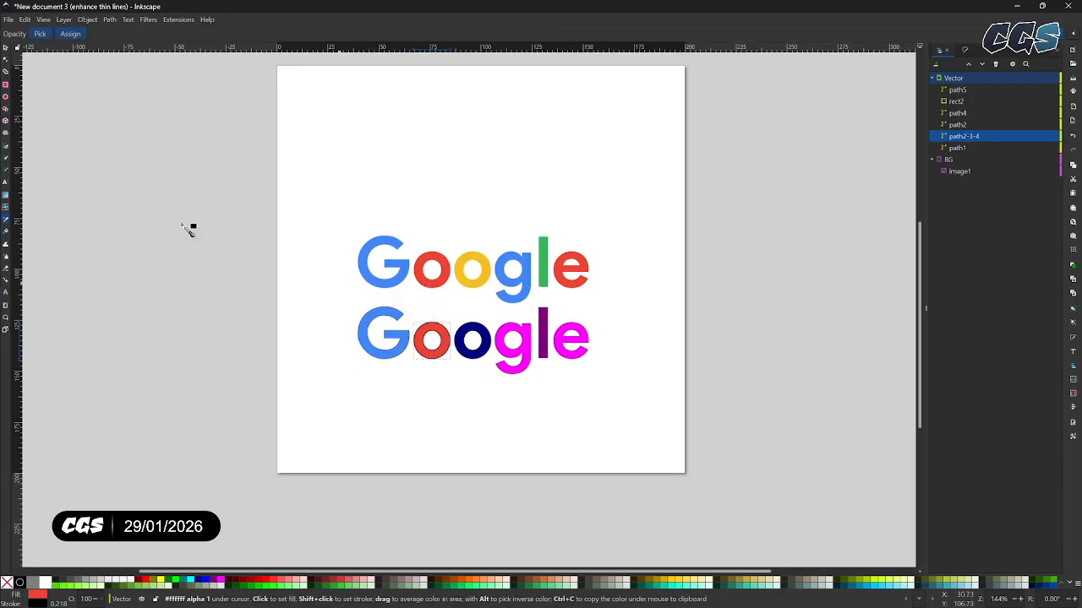
# Step: Fill the second traced o with the reference yellow and the traced g with the reference blue using the color picker
pyautogui.click(6, 56)
pyautogui.click(471, 353)
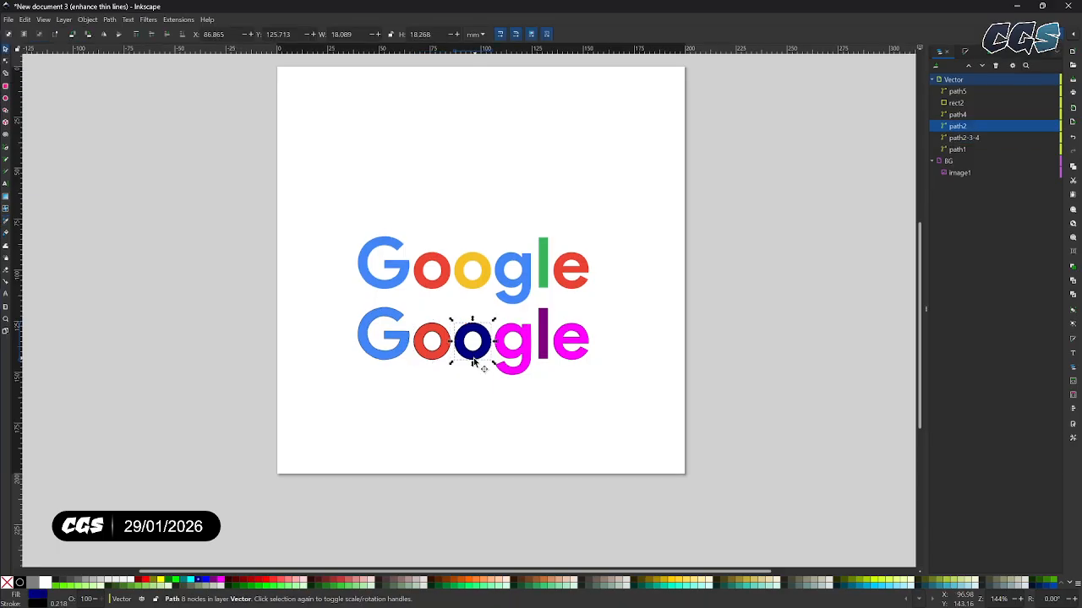
pyautogui.press('d')
pyautogui.click(480, 282)
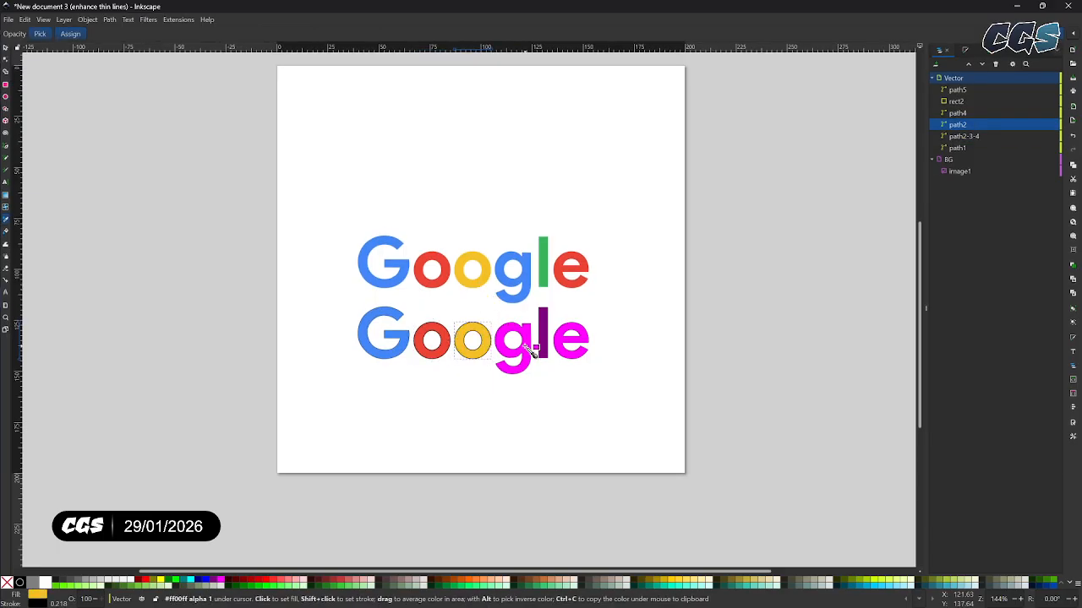
pyautogui.press('s')
pyautogui.click(522, 347)
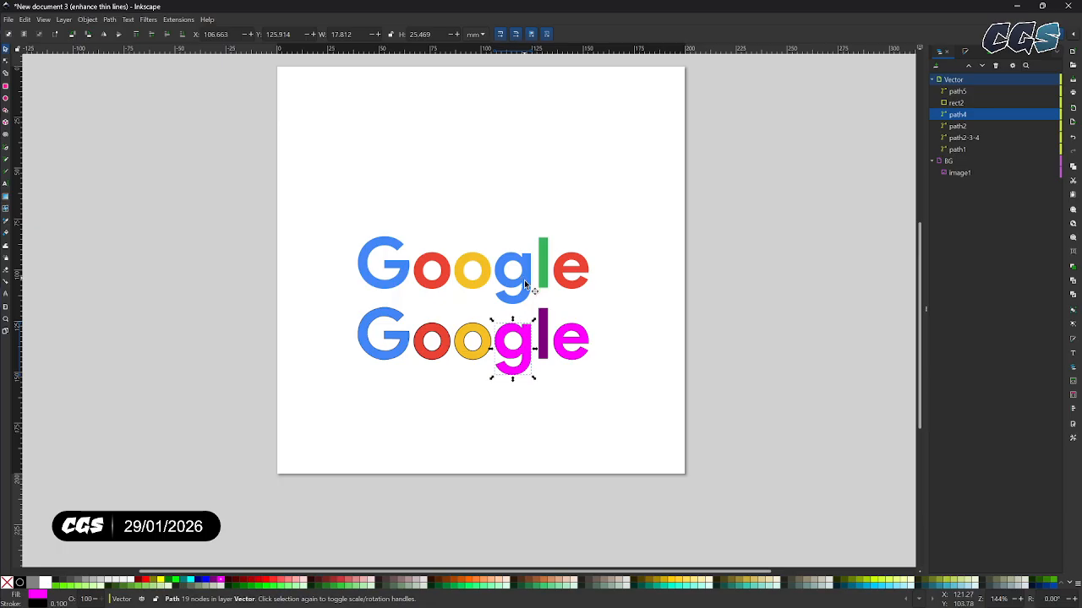
pyautogui.press('d')
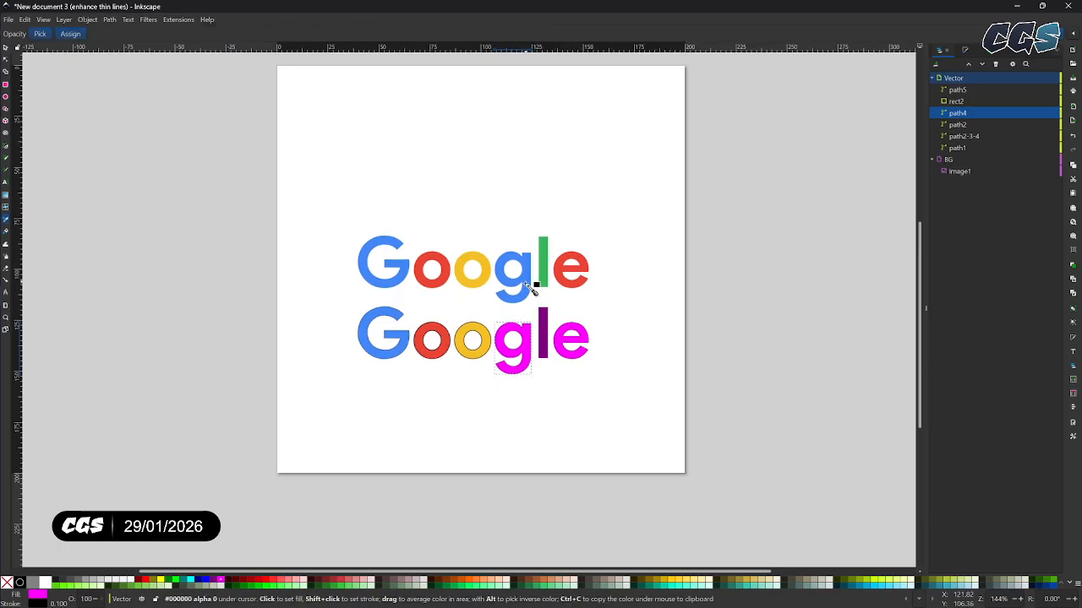
pyautogui.click(527, 284)
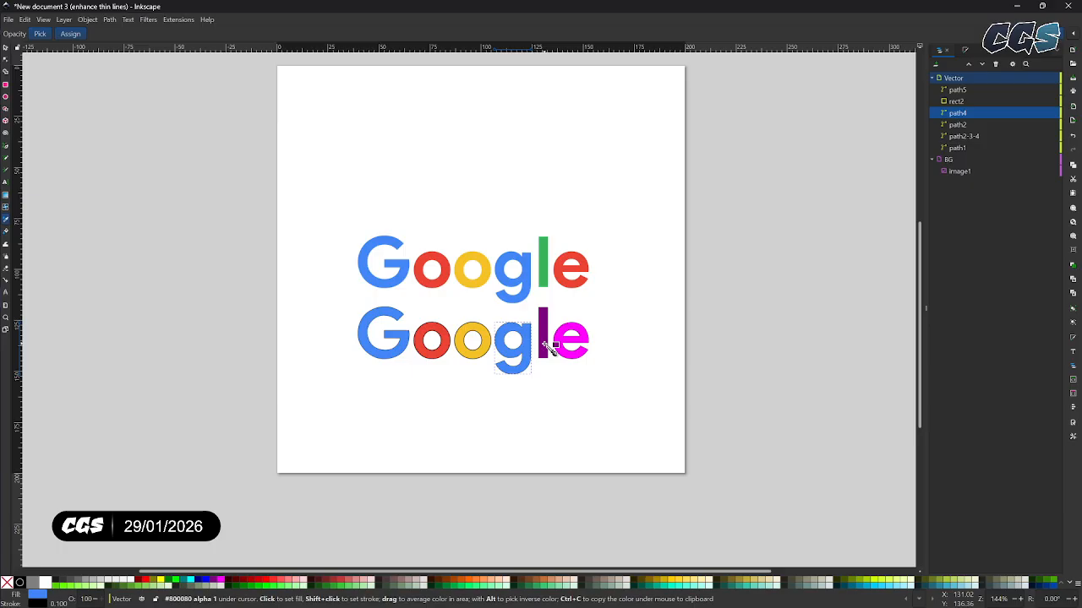
# Step: Fill the traced l with the reference green (39b45a) and the traced e with the reference red (ea4235) using the color picker
pyautogui.press('s')
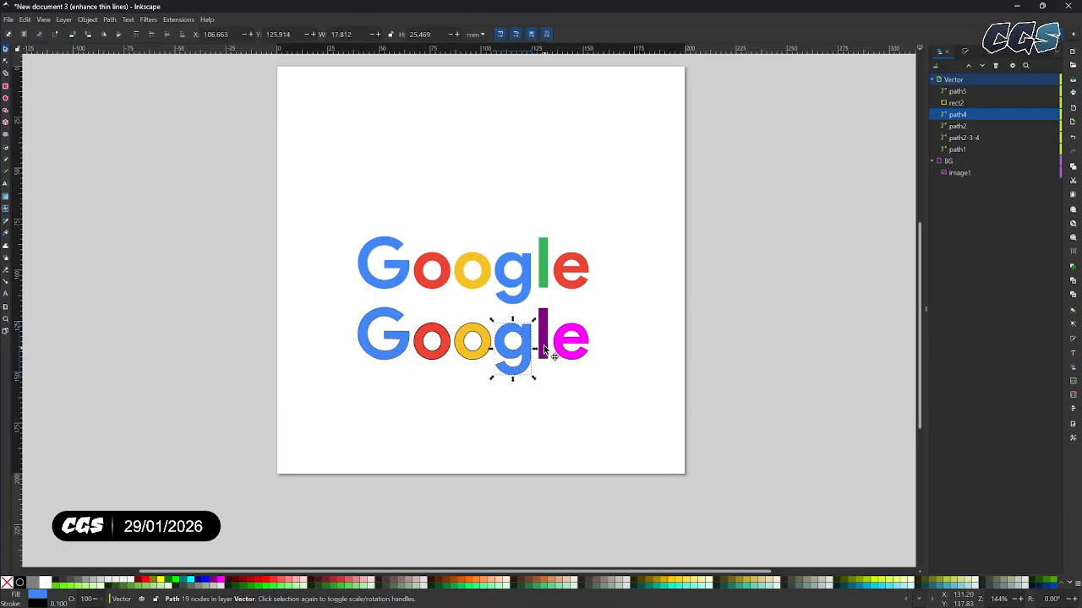
pyautogui.click(549, 346)
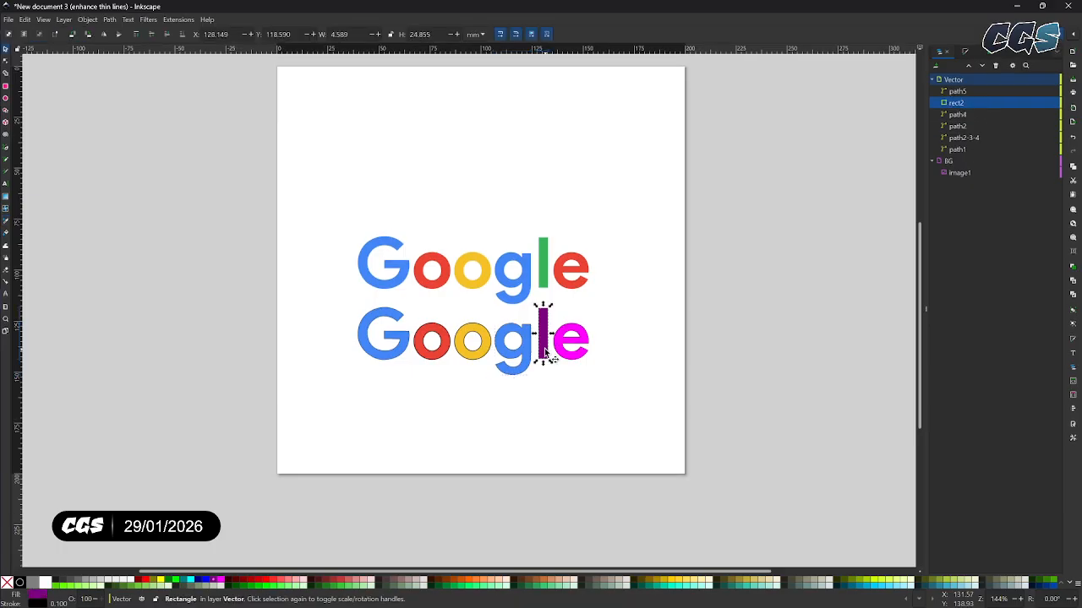
pyautogui.press('d')
pyautogui.click(545, 272)
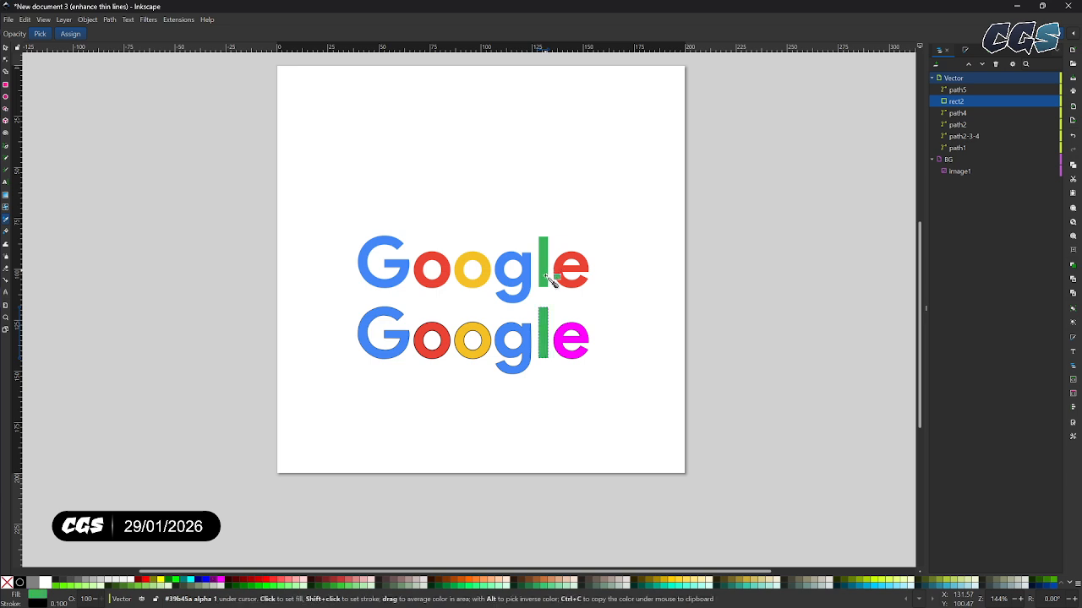
pyautogui.press('s')
pyautogui.click(582, 360)
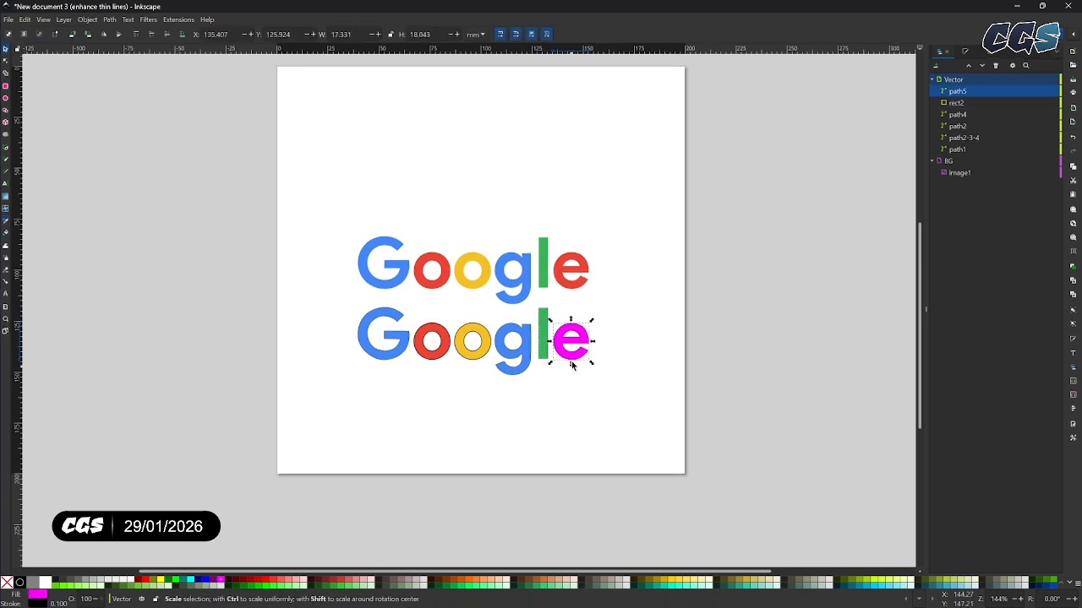
pyautogui.press('d')
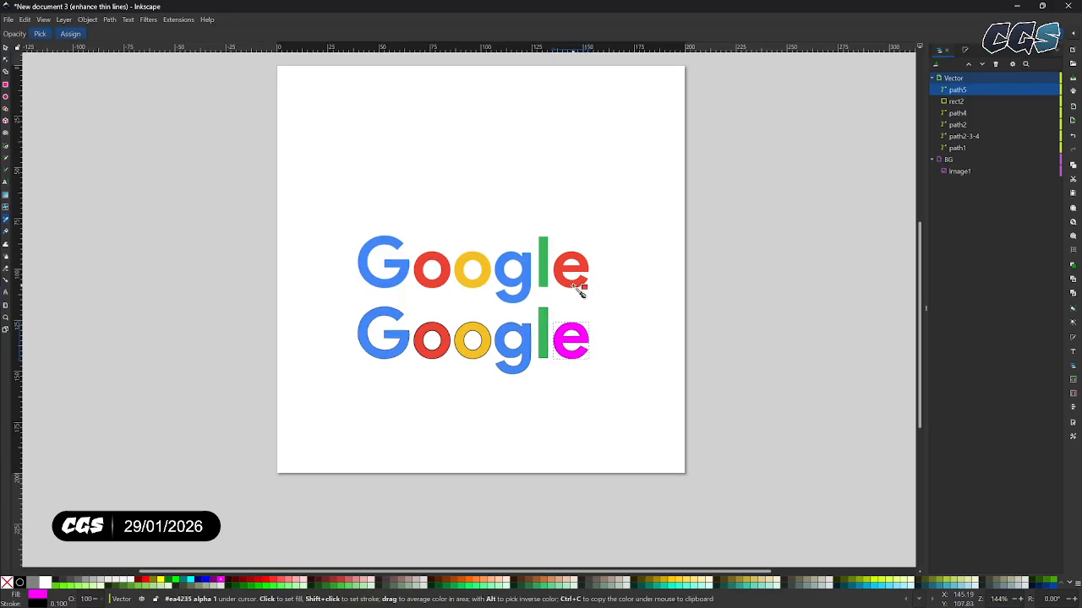
pyautogui.click(584, 284)
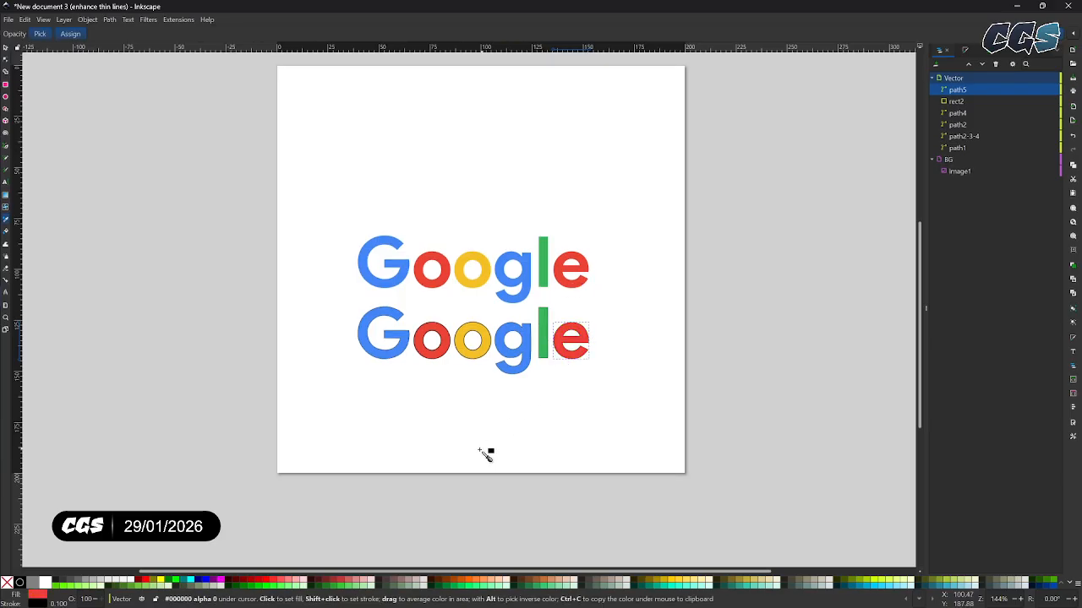
# Step: Remove the stroke paint from all six traced letters
pyautogui.click(6, 48)
pyautogui.moveTo(640, 413); pyautogui.dragTo(315, 298)
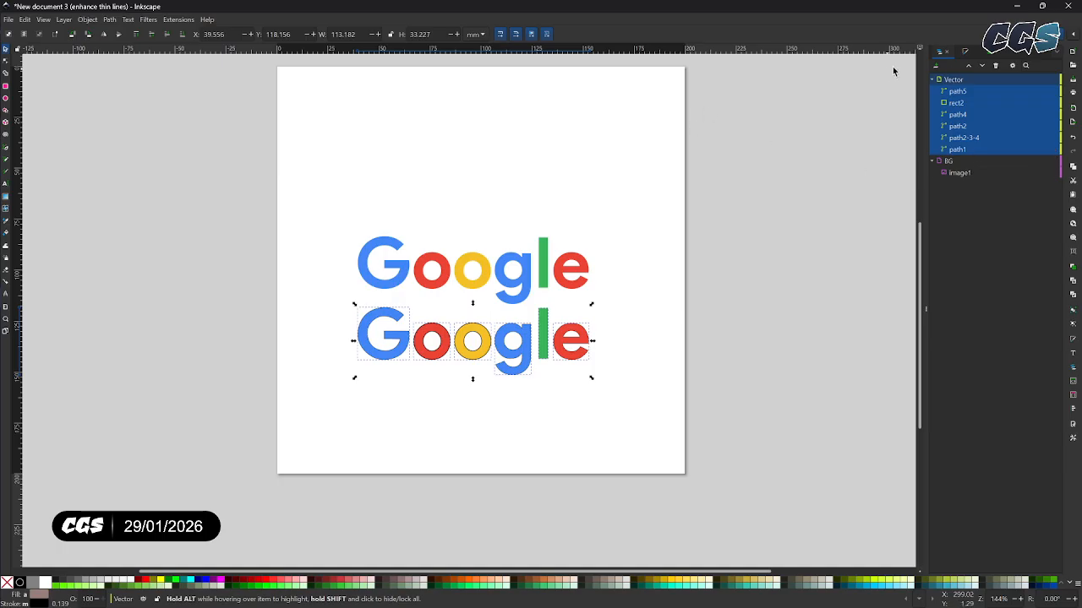
pyautogui.click(966, 52)
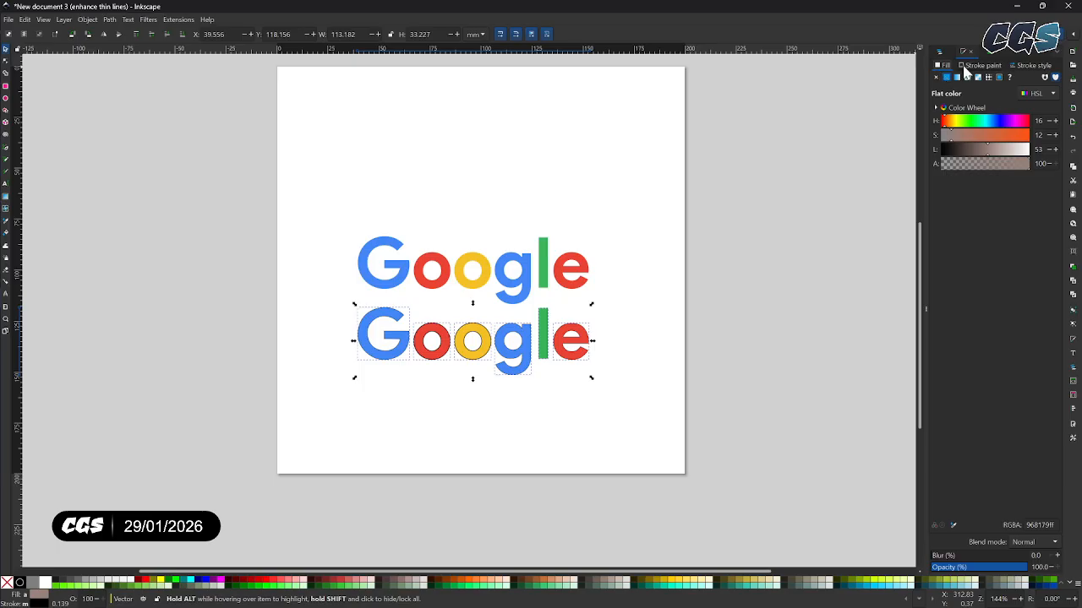
pyautogui.click(963, 66)
pyautogui.click(936, 78)
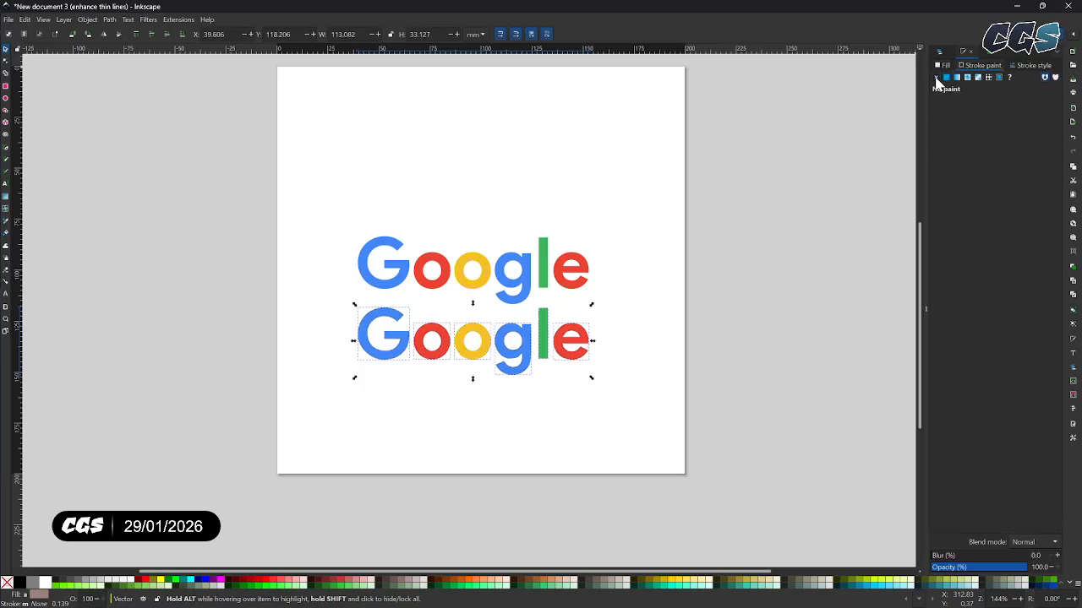
pyautogui.click(617, 381)
# Step: Try scaling the six traced letters together to about 69 by 84 mm and undo the scaling
pyautogui.moveTo(651, 292); pyautogui.dragTo(272, 406)
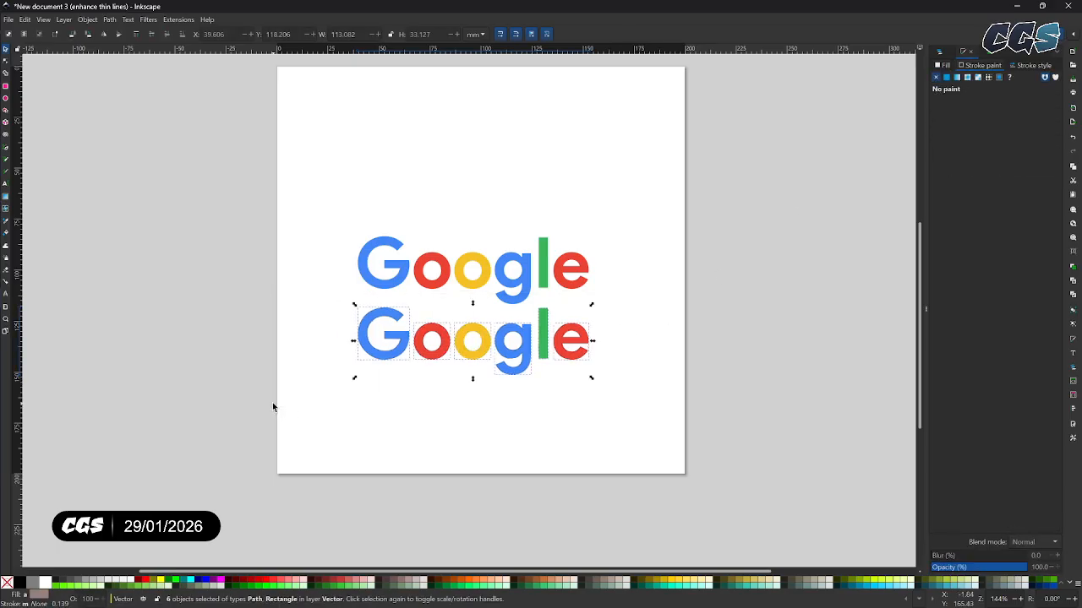
pyautogui.click(535, 291)
pyautogui.click(649, 435)
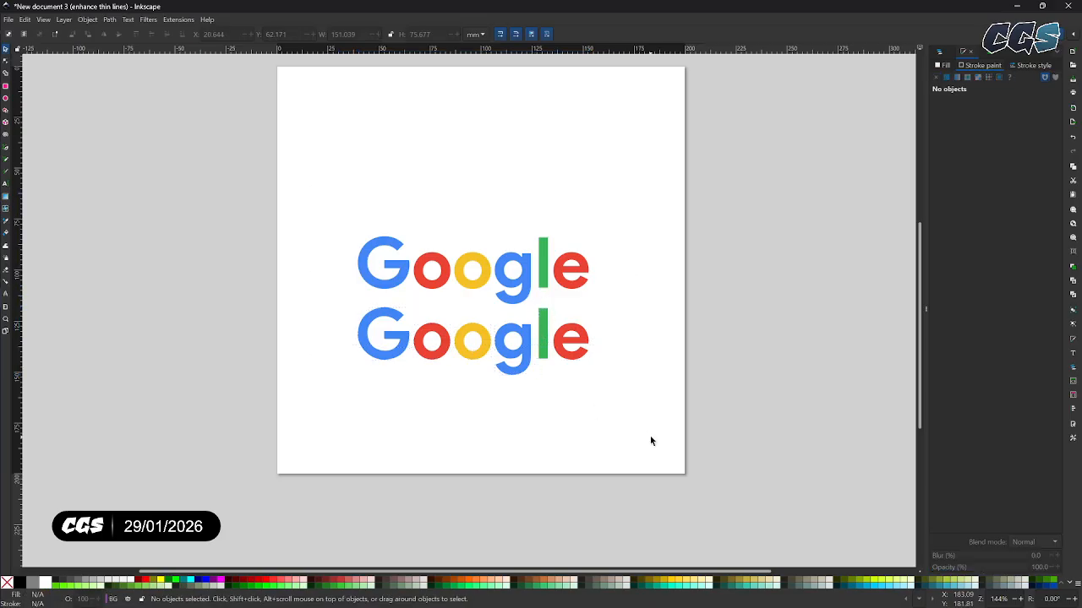
pyautogui.moveTo(650, 435); pyautogui.dragTo(280, 302)
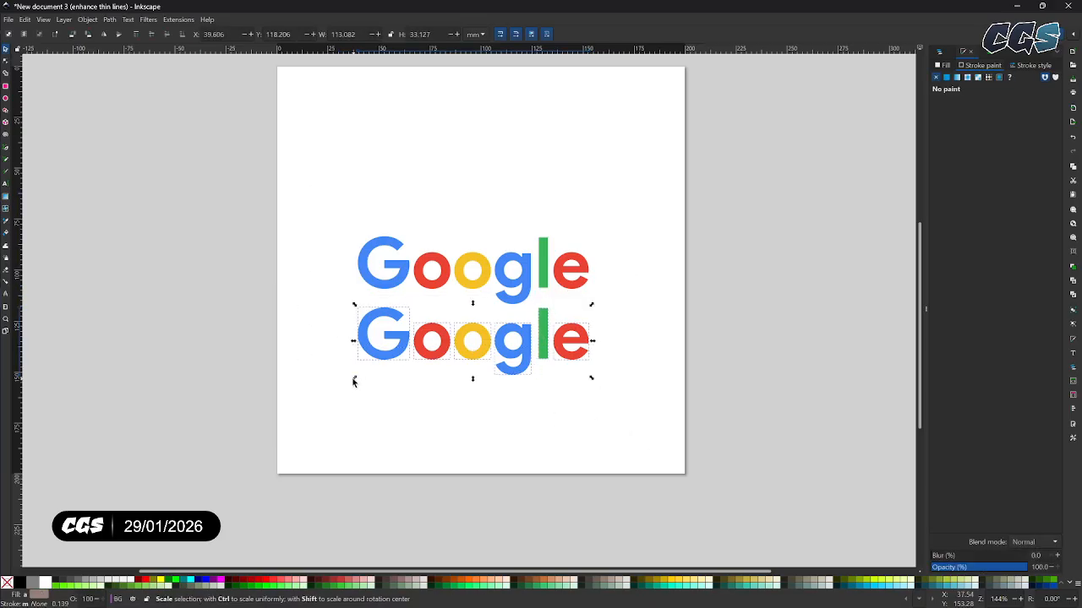
pyautogui.moveTo(351, 377); pyautogui.dragTo(509, 485)
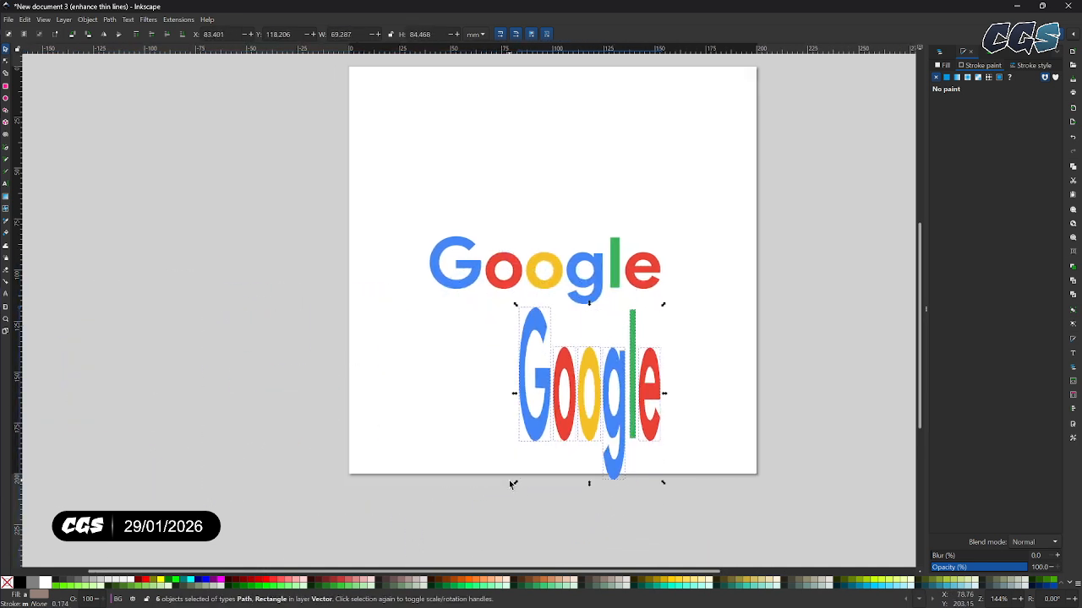
pyautogui.hotkey('ctrl', 'z')
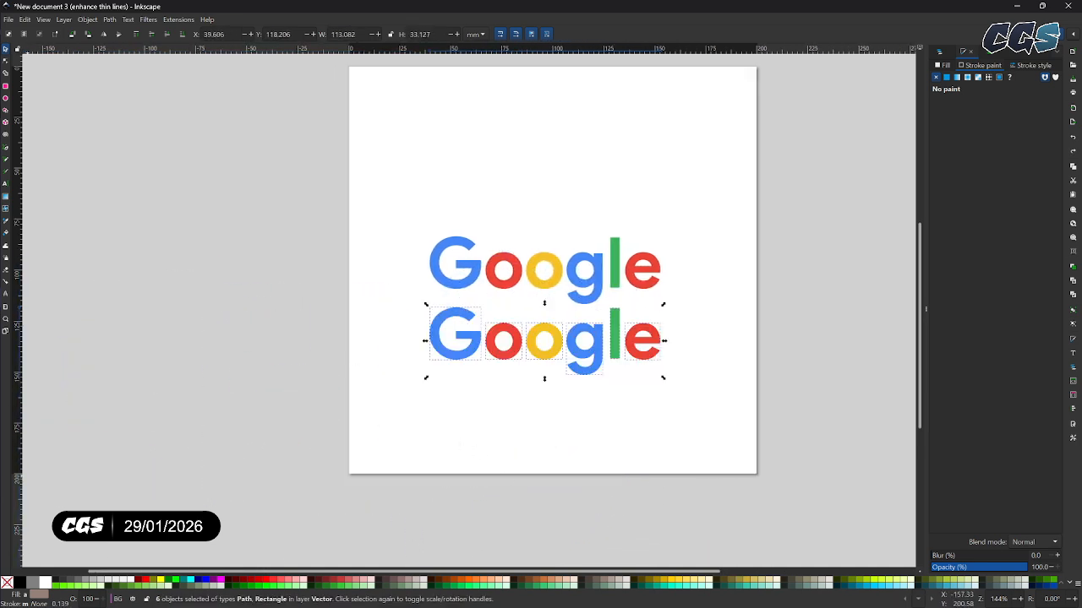